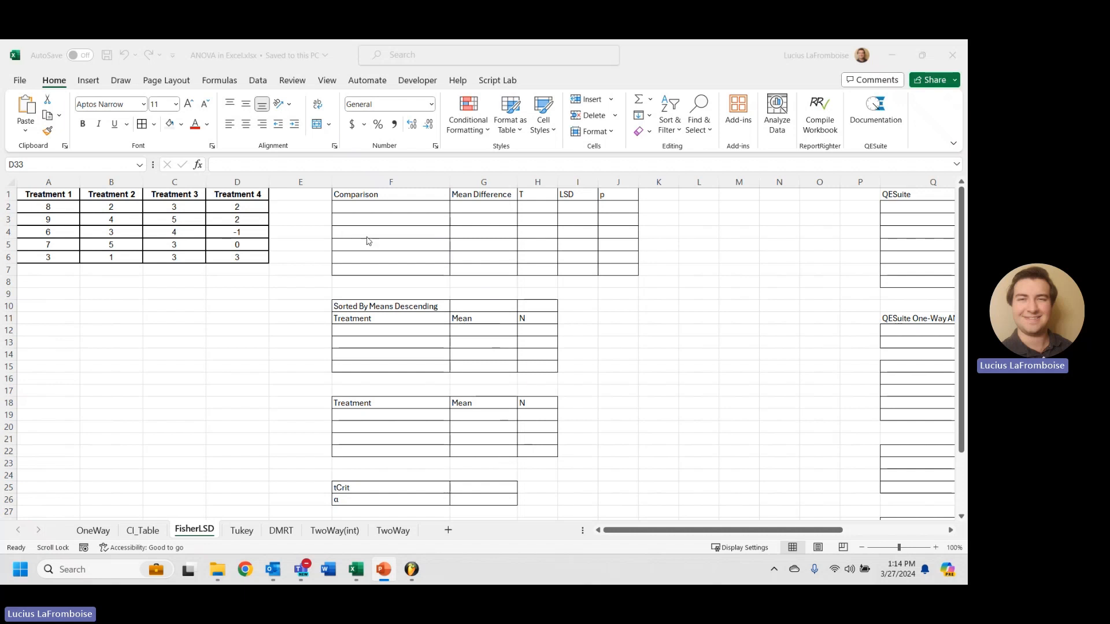
# - Enter =TRANSPOSE(A1:D1) in F19 to list the treatment names down the unsorted Treatment/Mean/N table
pyautogui.click(372, 206)
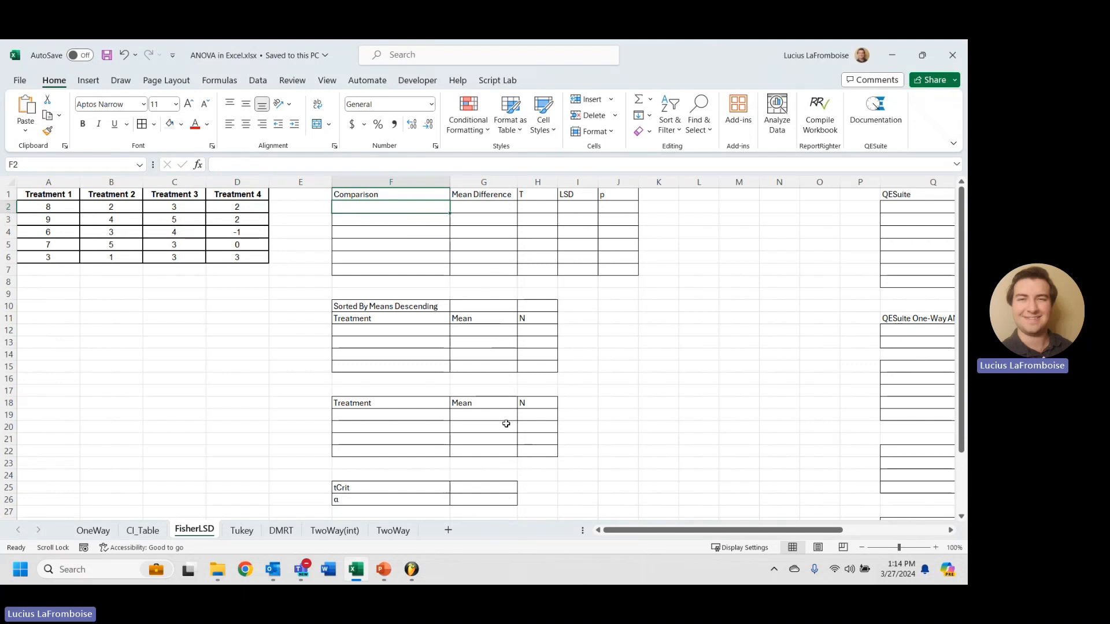
pyautogui.scroll(-2, 426, 415)
pyautogui.click(397, 332)
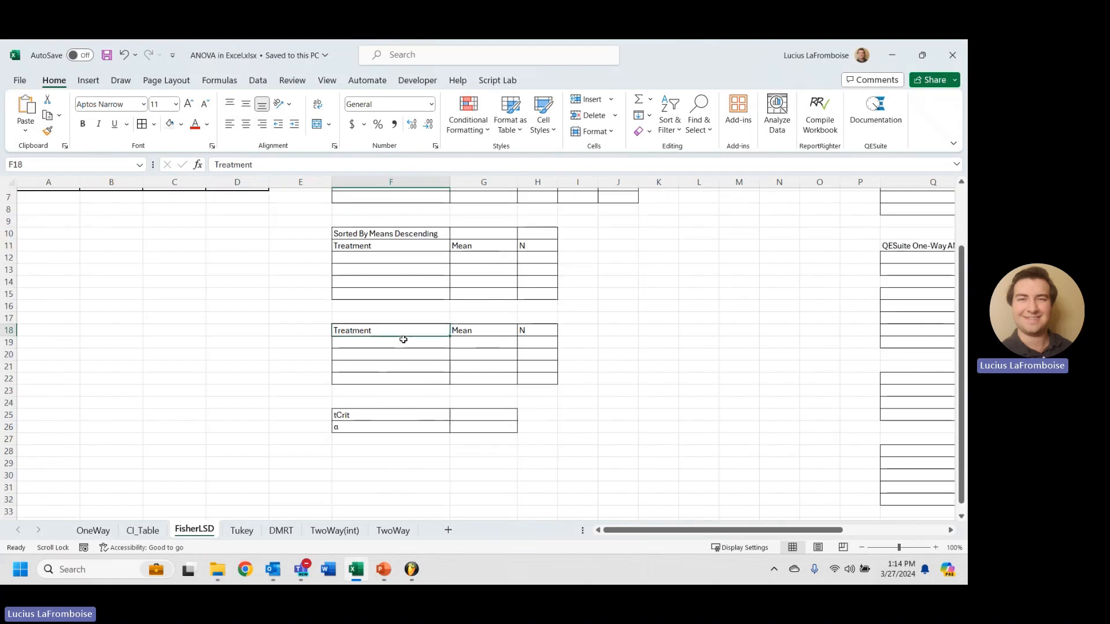
pyautogui.click(403, 340)
pyautogui.scroll(2, 448, 358)
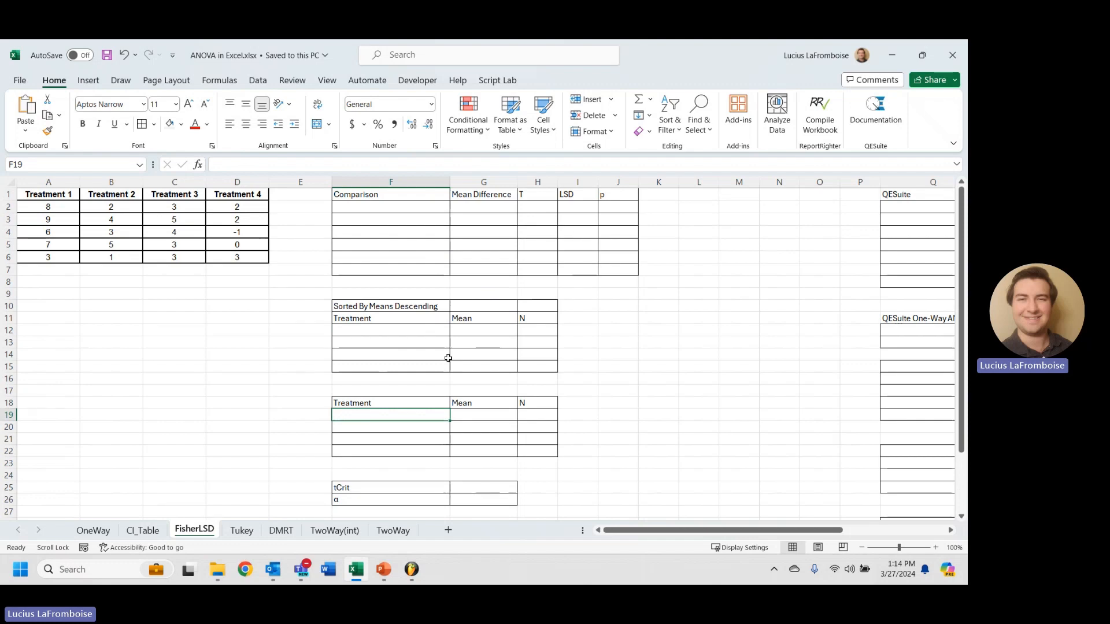
pyautogui.write('=trans')
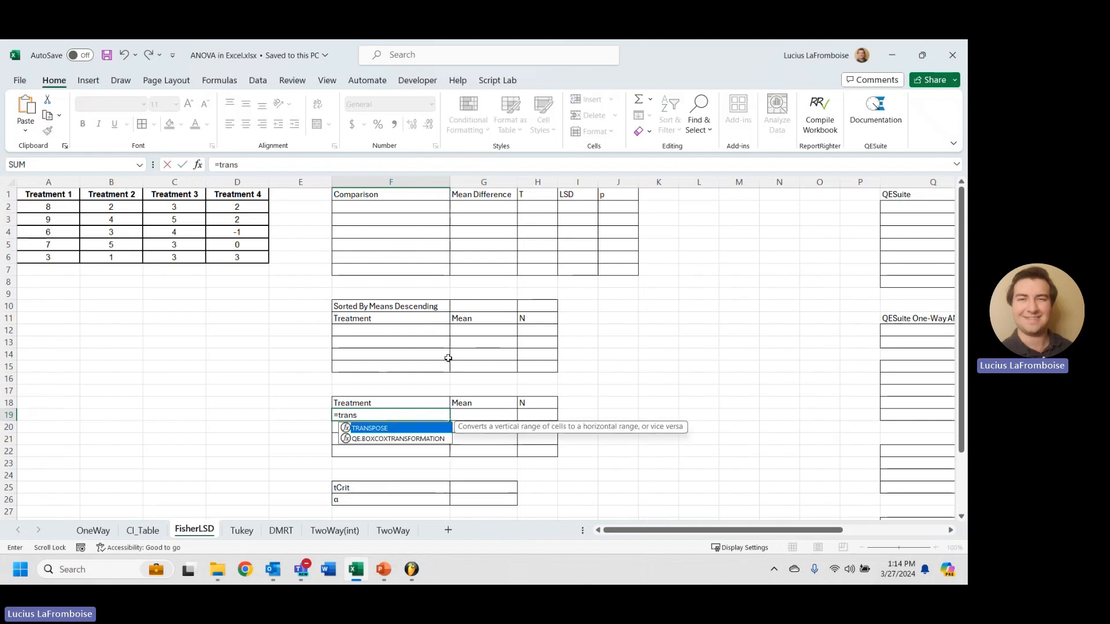
pyautogui.press('Tab')
pyautogui.moveTo(43, 198); pyautogui.dragTo(231, 197)
pyautogui.press('Return')
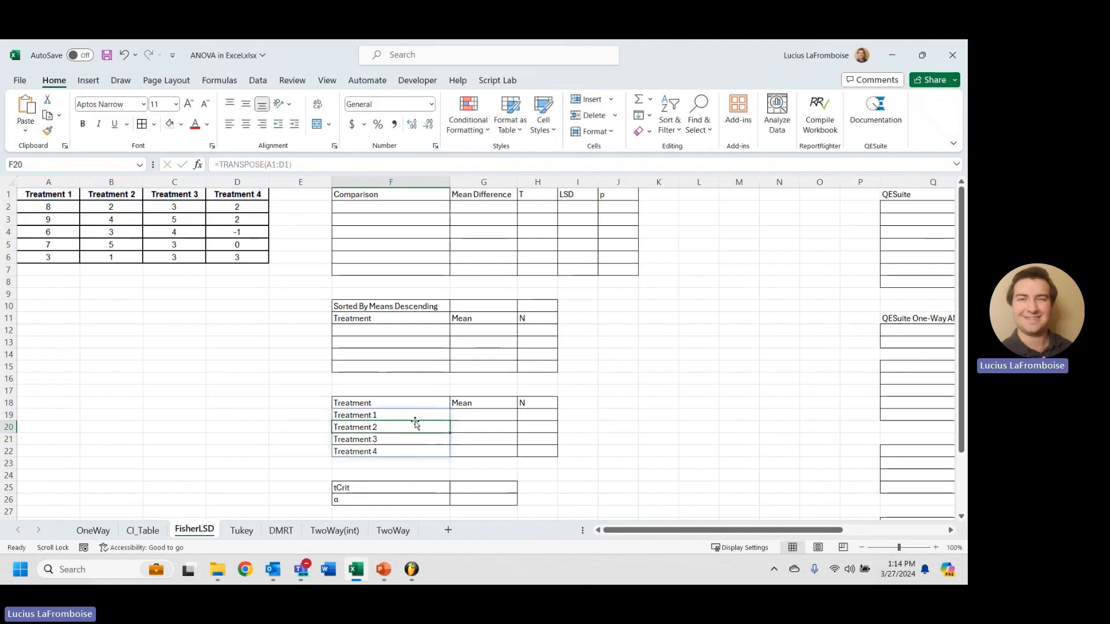
# - Begin the Treatment 1 mean formula in G19 with AVERAGE(FILTER( over the absolute data range $A$2:$D$6
pyautogui.click(475, 416)
pyautogui.write('=')
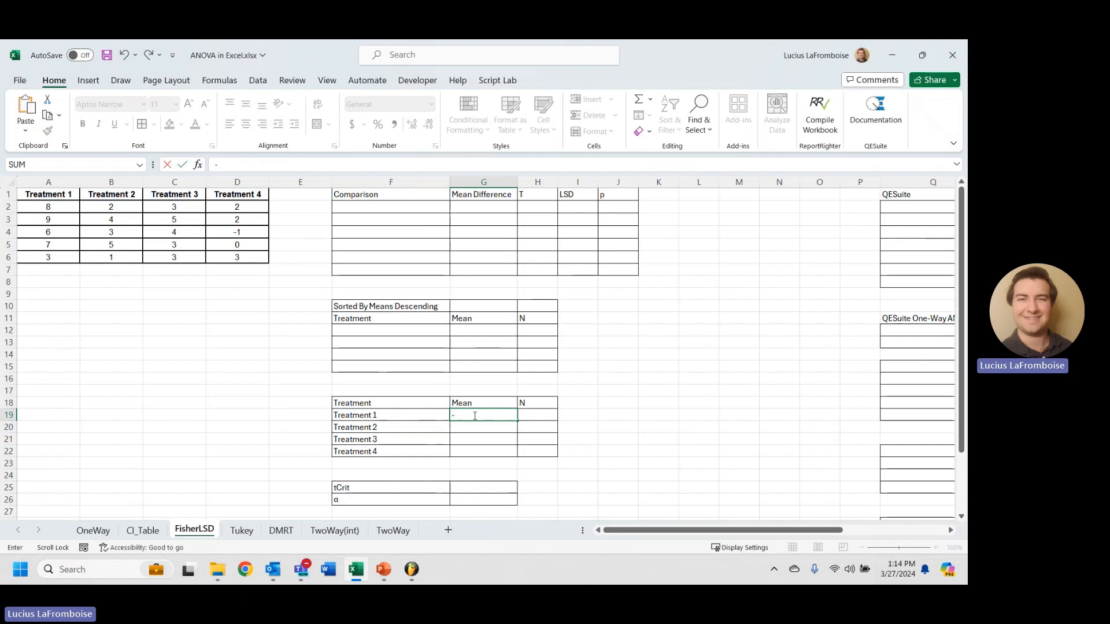
pyautogui.write('AVERAGE(Fi')
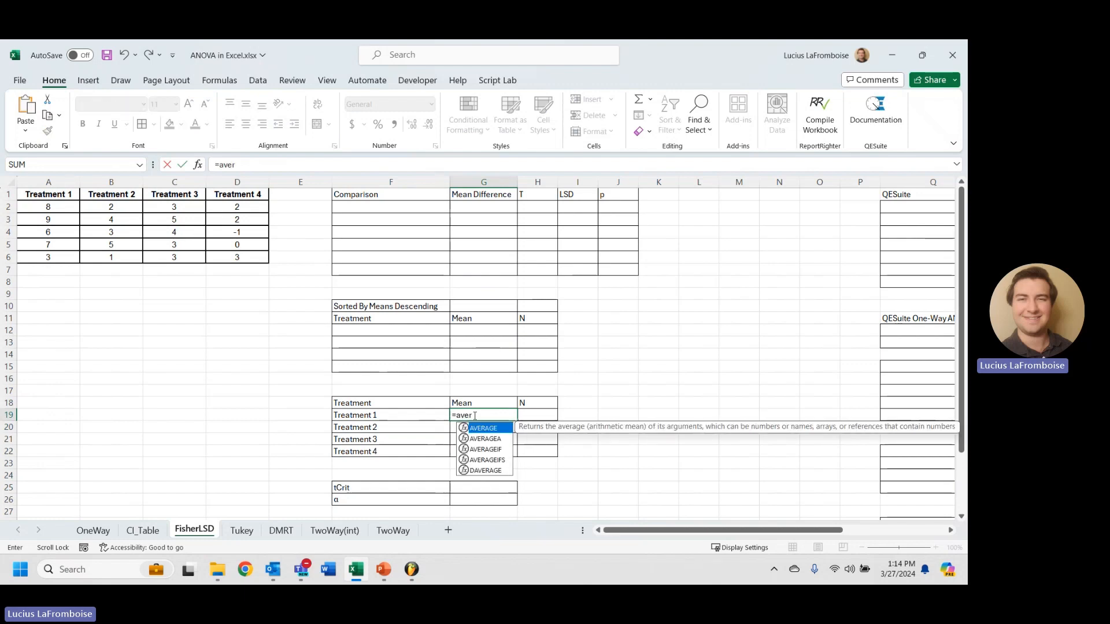
pyautogui.write('lt')
pyautogui.press('Tab')
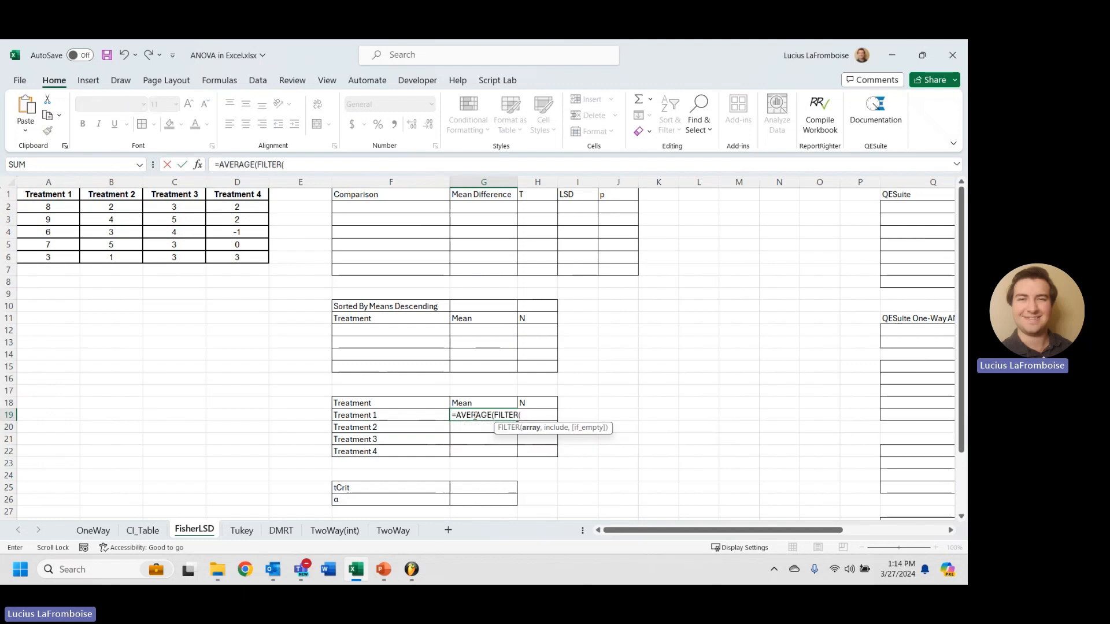
pyautogui.moveTo(34, 206); pyautogui.dragTo(239, 255)
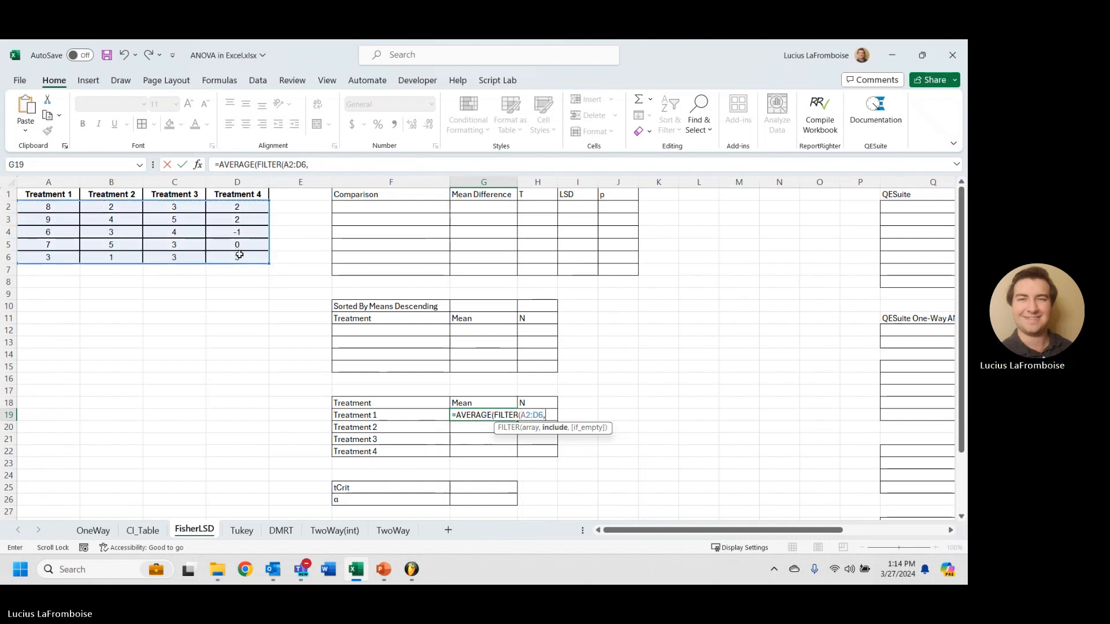
pyautogui.press('F4')
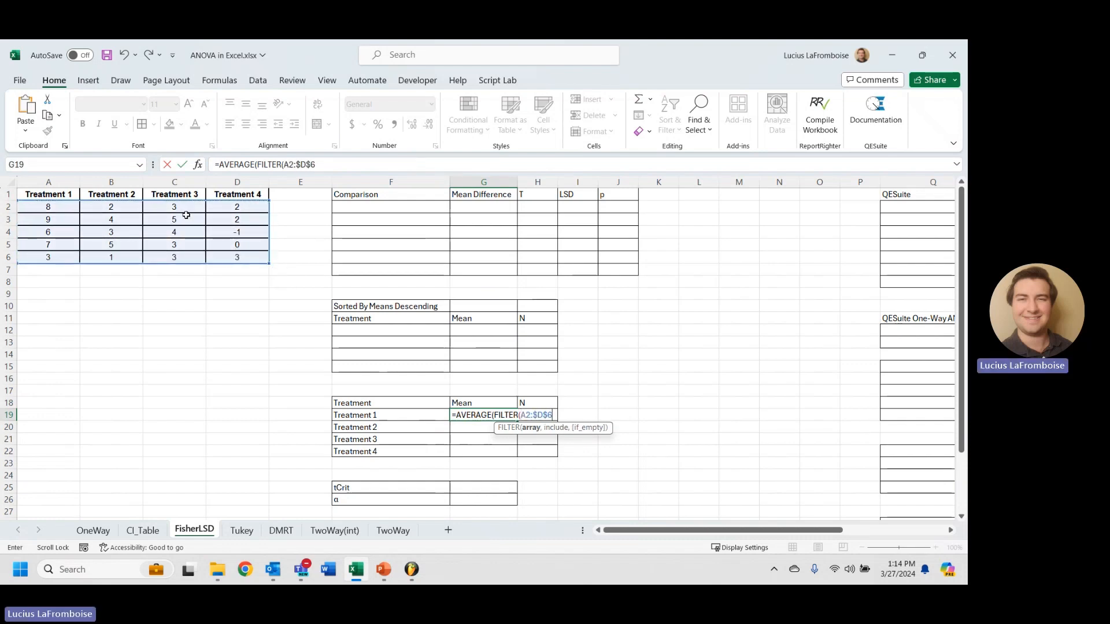
pyautogui.click(289, 165)
pyautogui.press('F4')
pyautogui.click(332, 164)
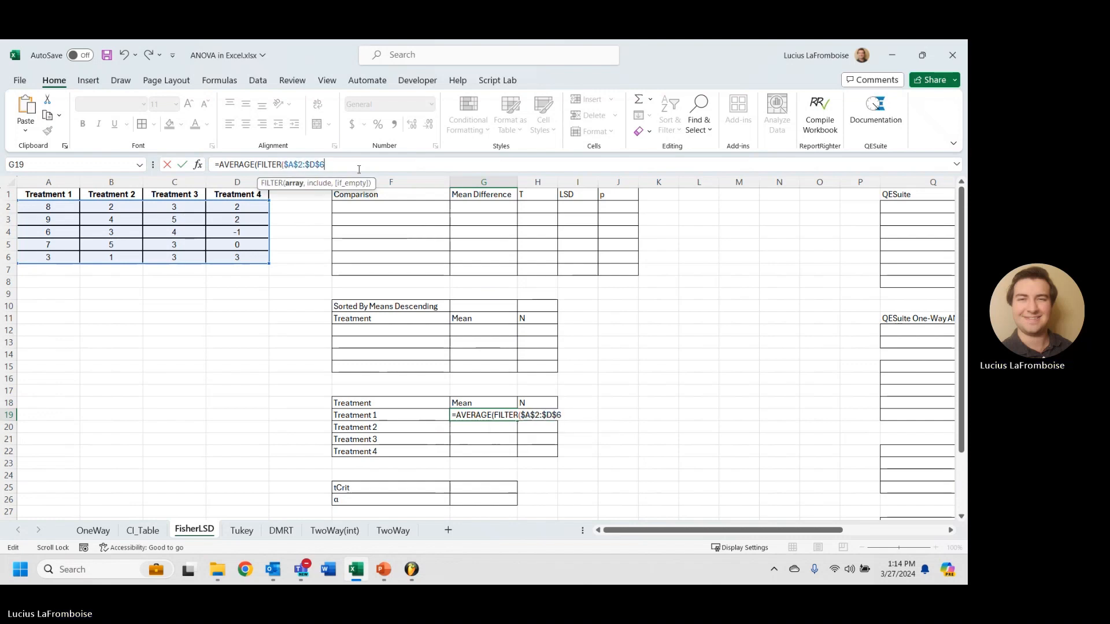
# - Complete the G19 mean formula with the filter condition $A$1:$D$1=F19 and enter it
pyautogui.write(',')
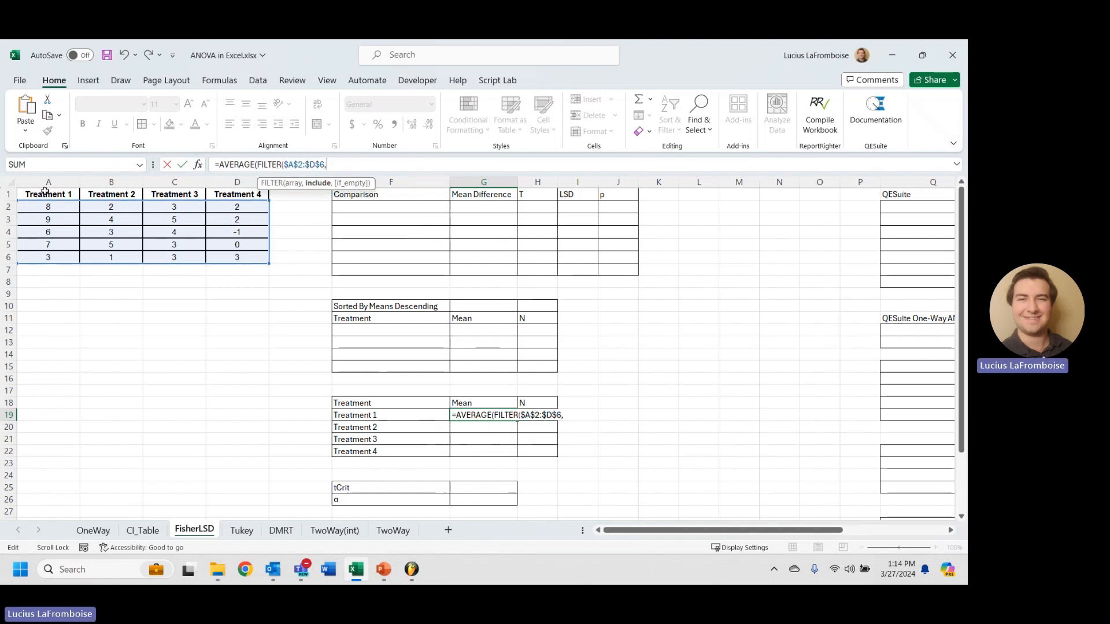
pyautogui.moveTo(41, 194); pyautogui.dragTo(237, 195)
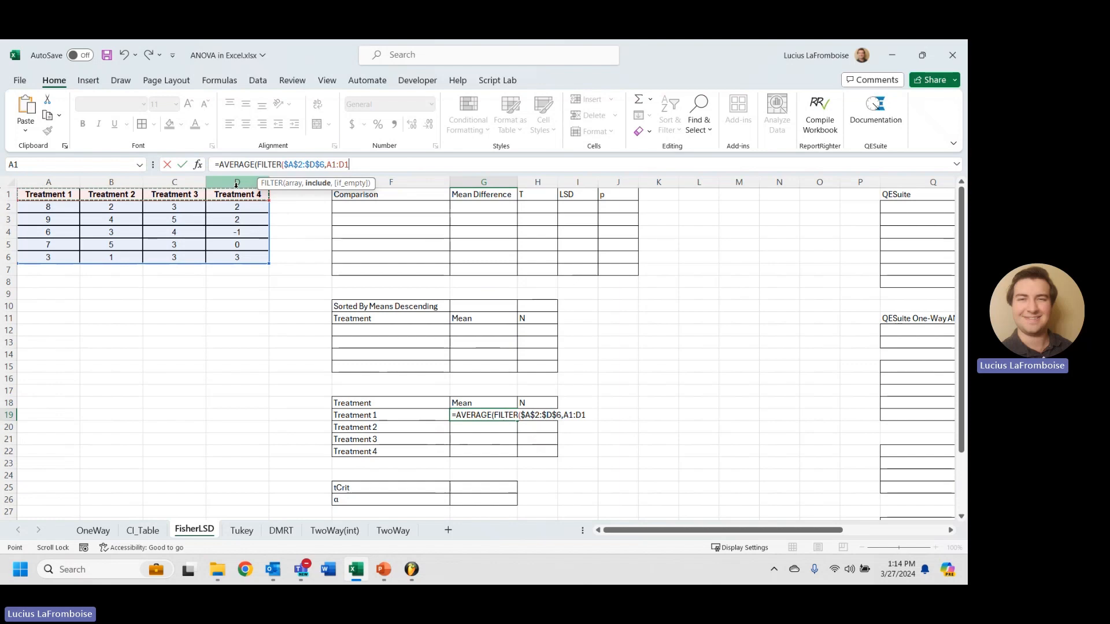
pyautogui.press('F4')
pyautogui.write('=')
pyautogui.click(385, 415)
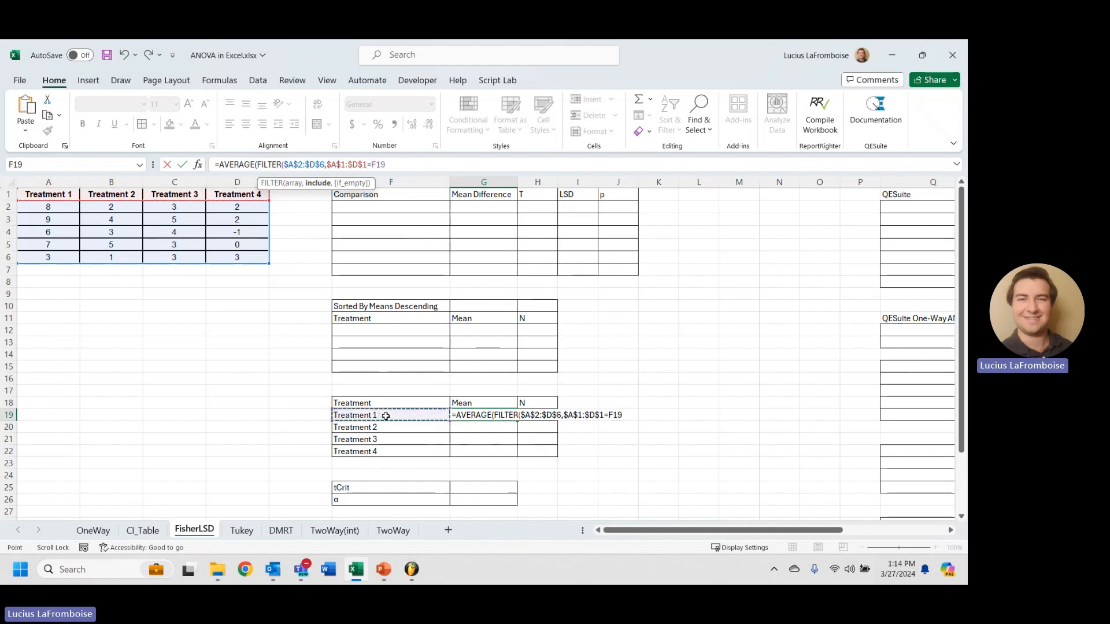
pyautogui.write('))')
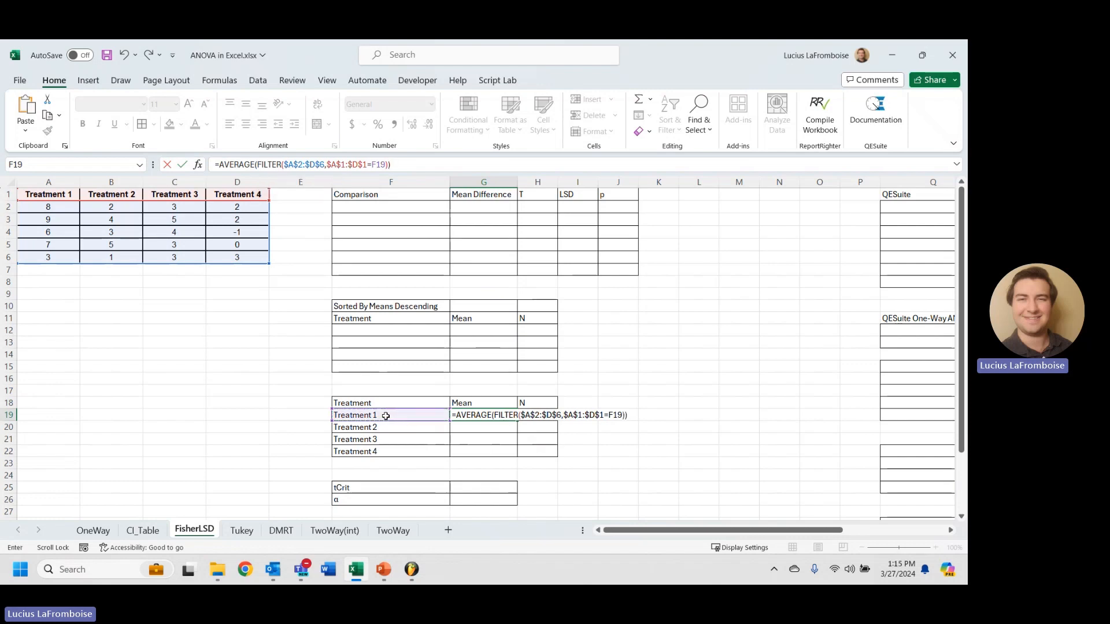
pyautogui.press('Return')
# - Fill the mean formula from G19 down to G22 for the remaining treatments
pyautogui.doubleClick(507, 416)
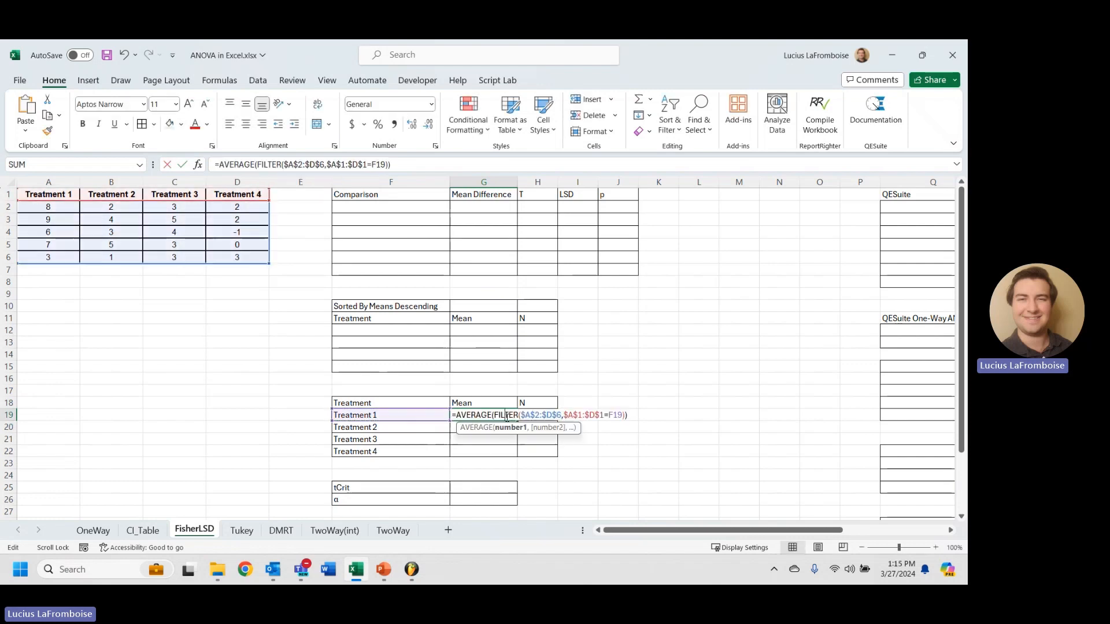
pyautogui.press('Escape')
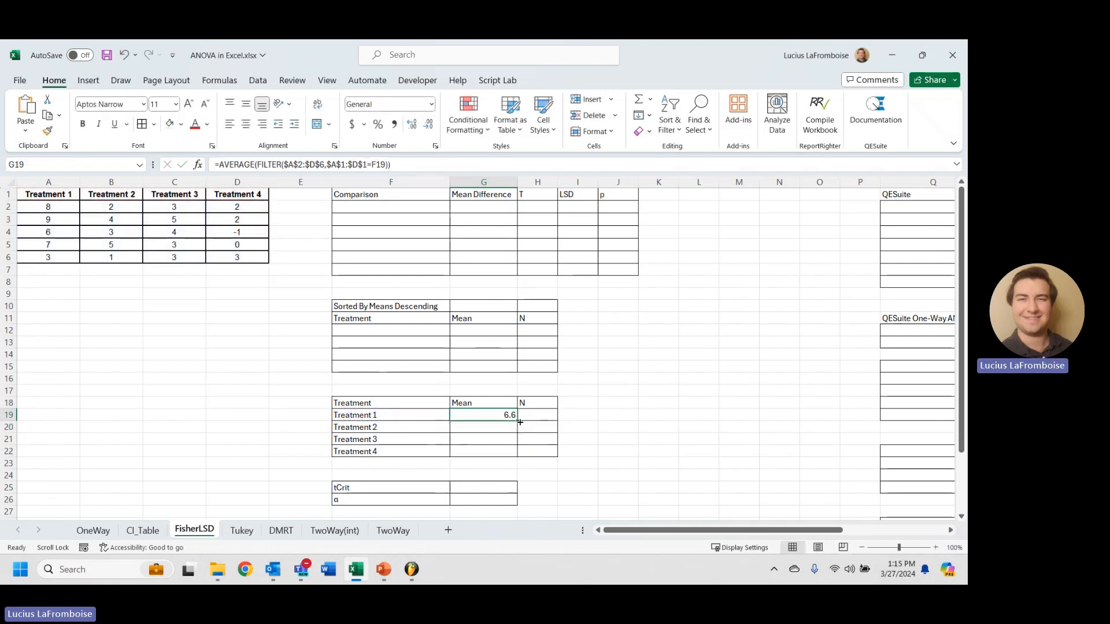
pyautogui.doubleClick(517, 421)
# - Copy the G19 formula text into H19 and replace AVERAGE with COUNT to calculate N for Treatment 1
pyautogui.click(477, 409)
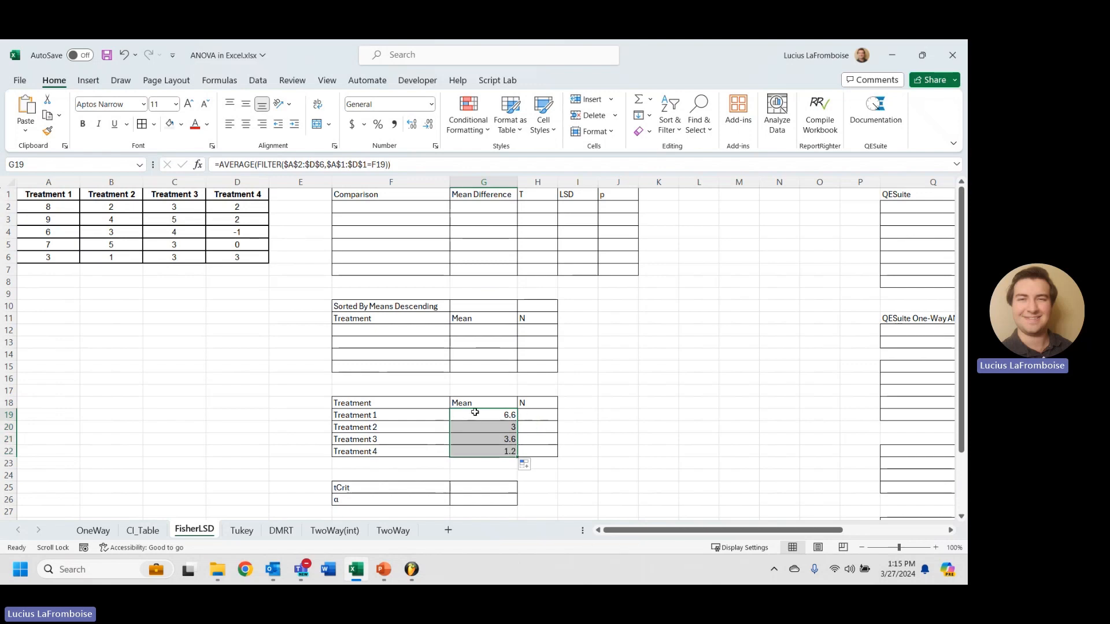
pyautogui.moveTo(400, 165); pyautogui.dragTo(190, 161)
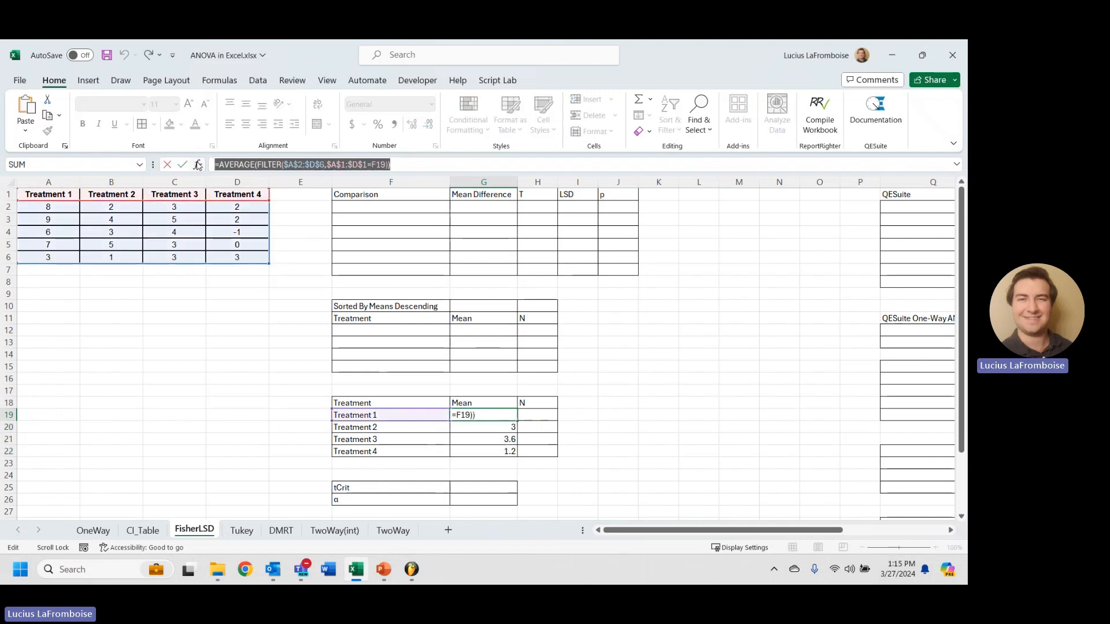
pyautogui.press('Escape')
pyautogui.click(538, 414)
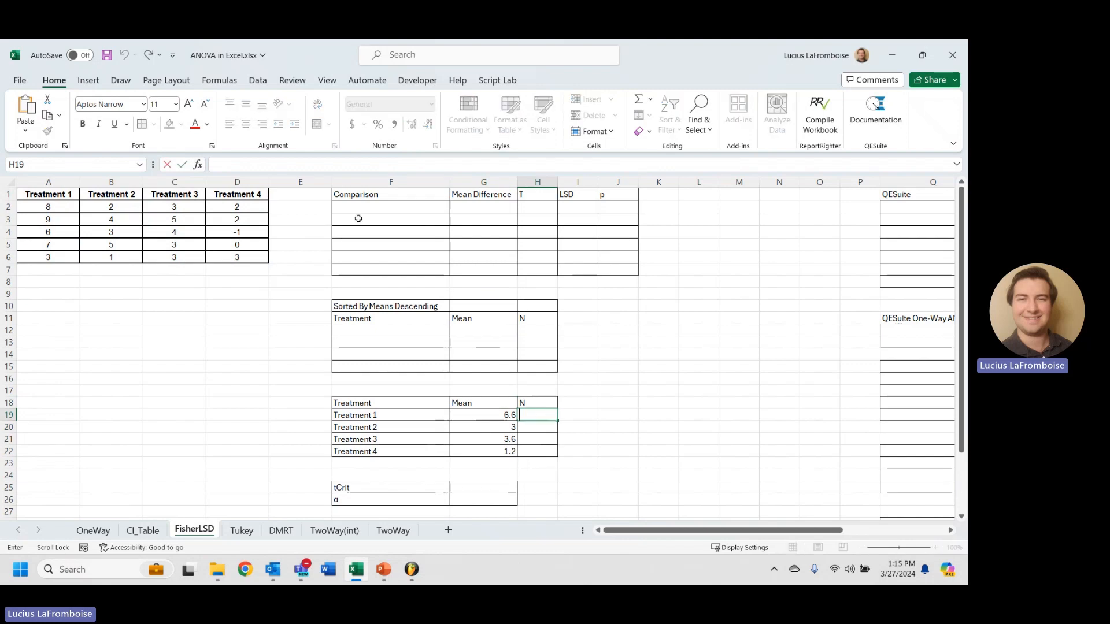
pyautogui.click(286, 167)
pyautogui.hotkey('ctrl', 'v')
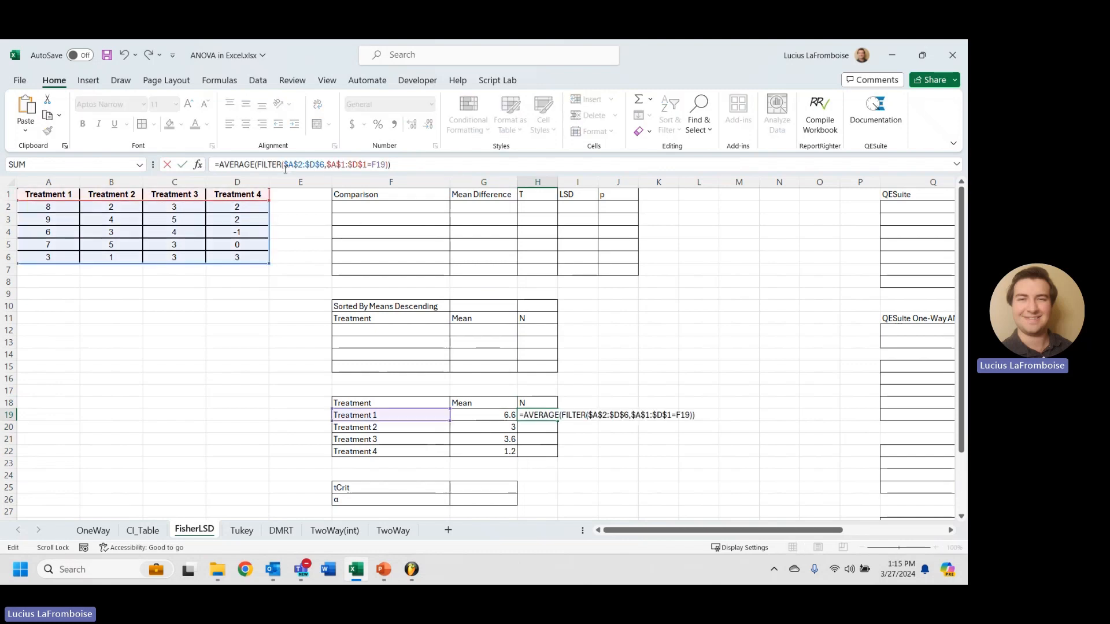
pyautogui.doubleClick(237, 165)
pyautogui.write('COUNT')
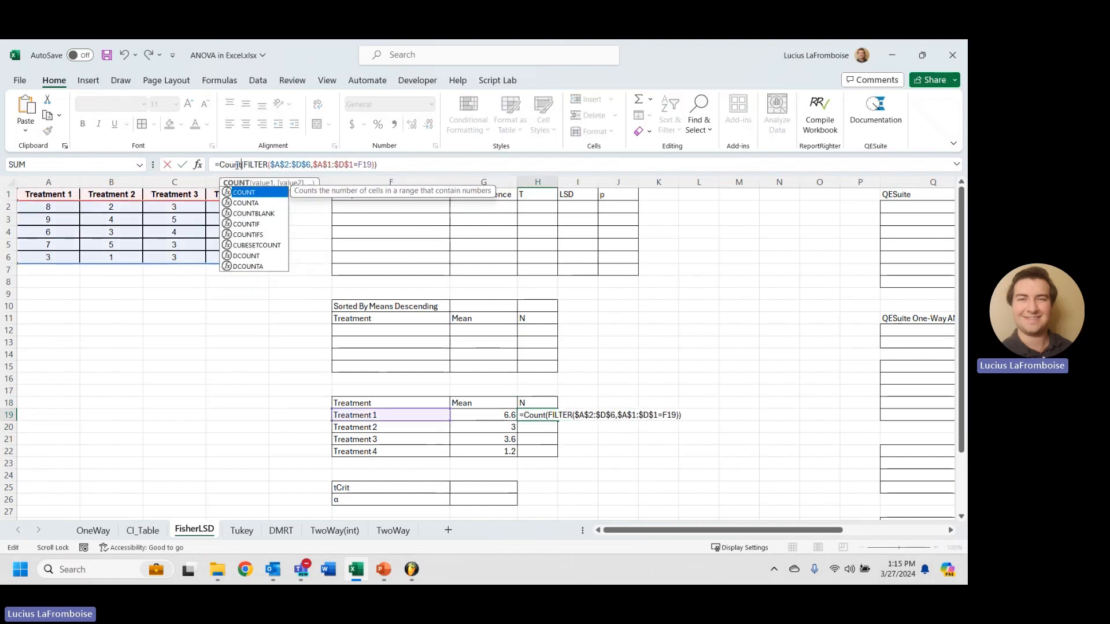
pyautogui.press('Return')
# - Fill the COUNT formula from H19 down to H22 for the remaining treatments
pyautogui.click(549, 414)
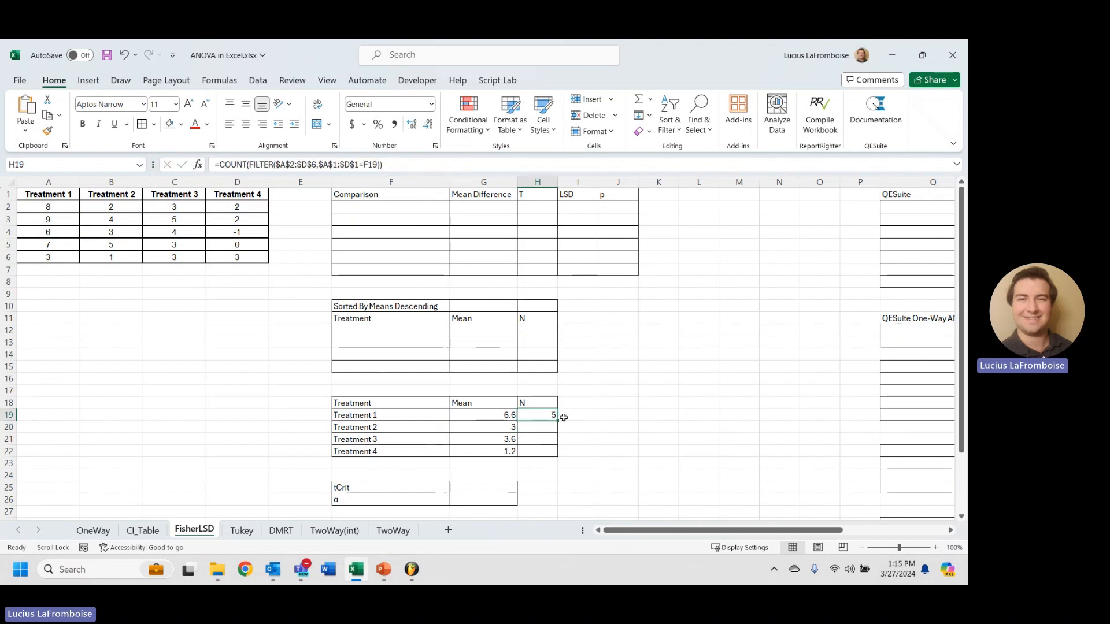
pyautogui.doubleClick(559, 421)
pyautogui.click(641, 378)
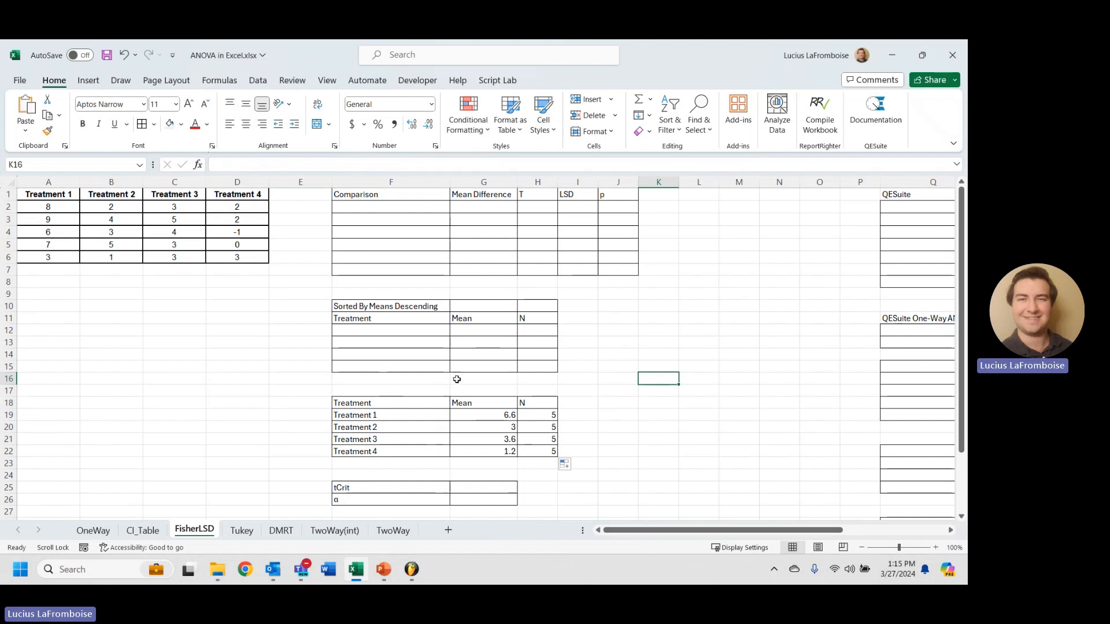
# - Begin a formula in F12, the first treatment cell of the Sorted By Means Descending table
pyautogui.click(398, 328)
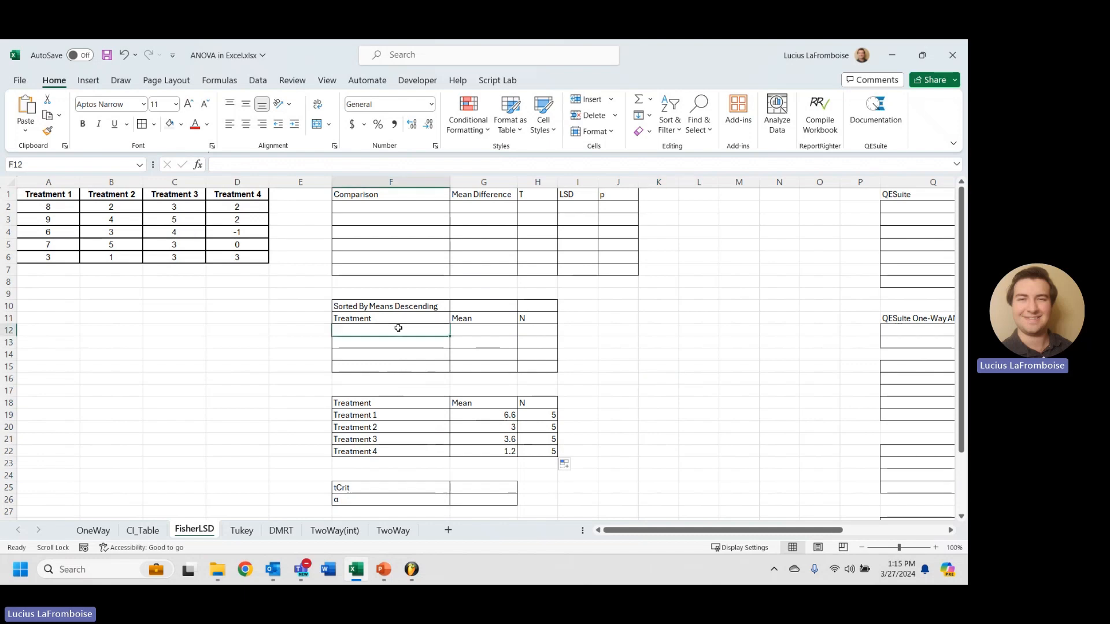
pyautogui.write('=')
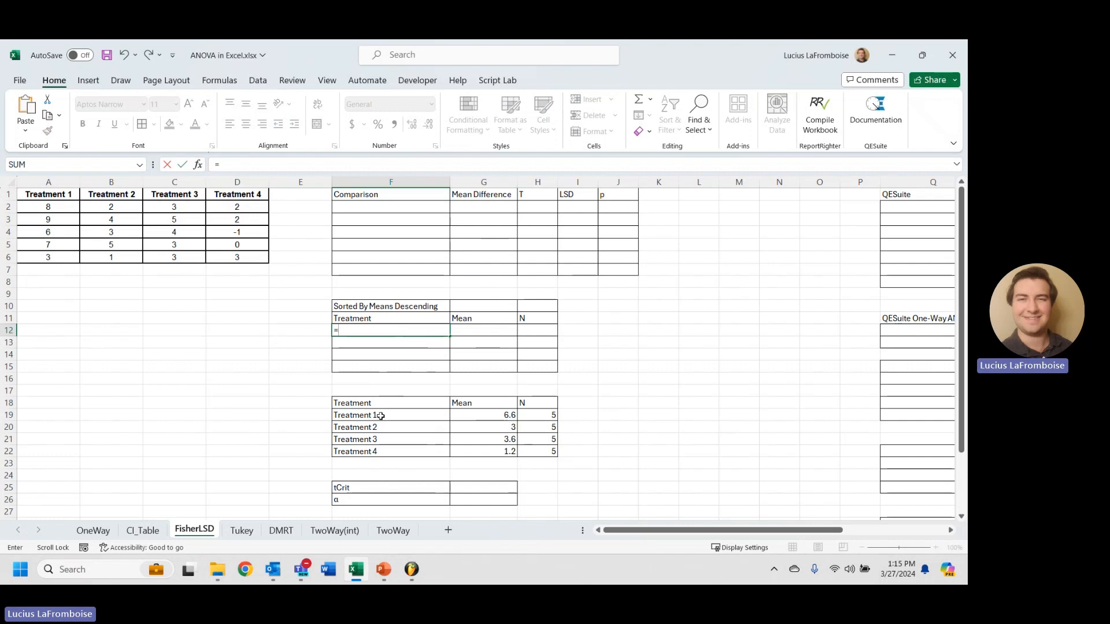
pyautogui.moveTo(372, 417); pyautogui.dragTo(527, 439)
pyautogui.press('BackSpace')
pyautogui.press('BackSpace')
pyautogui.press('BackSpace')
pyautogui.press('BackSpace')
pyautogui.press('BackSpace')
pyautogui.press('BackSpace')
pyautogui.press('BackSpace')
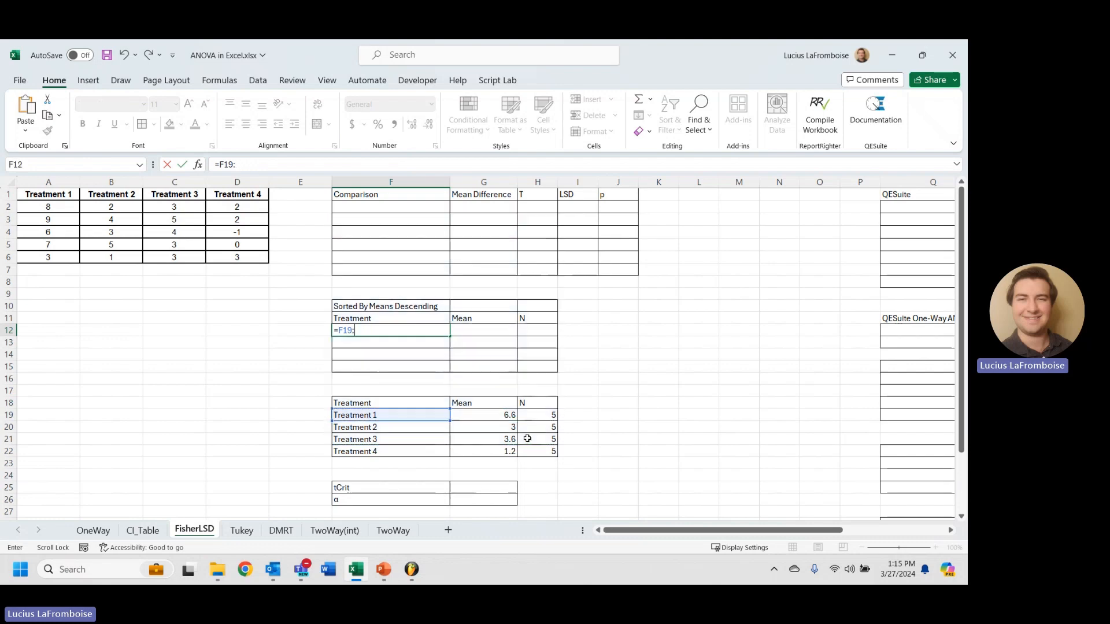
# - Complete the F12 formula as =SORTBY(F19:H22,G19:G22,-1) to list the treatment rows by descending mean
pyautogui.write('Sortb')
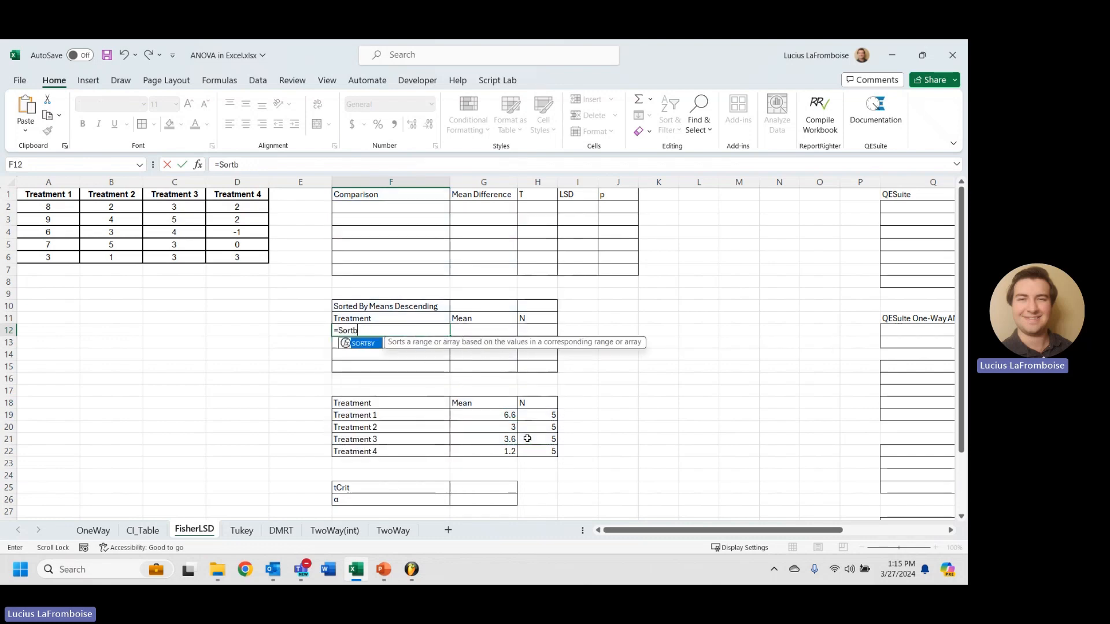
pyautogui.press('Tab')
pyautogui.moveTo(411, 413); pyautogui.dragTo(540, 454)
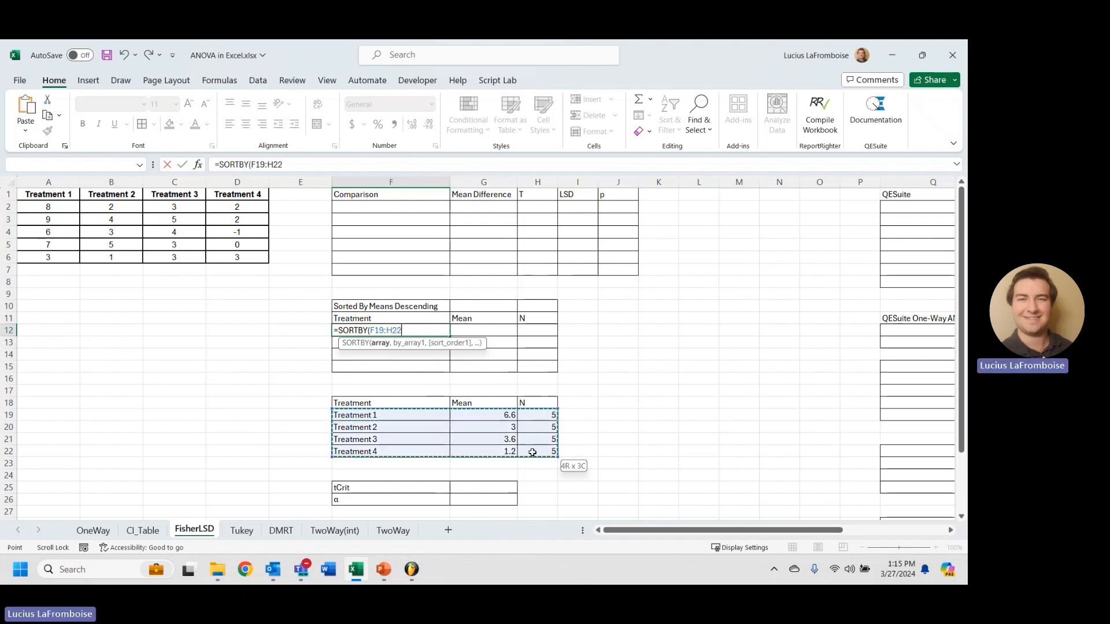
pyautogui.write(',')
pyautogui.moveTo(474, 413); pyautogui.dragTo(478, 450)
pyautogui.write(',')
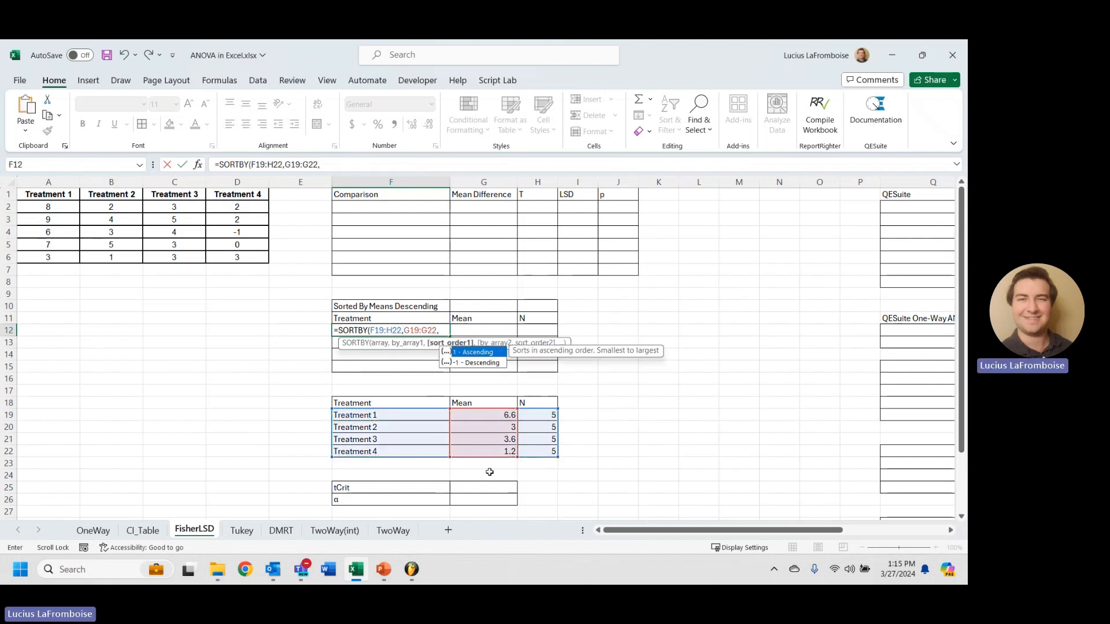
pyautogui.write('-1')
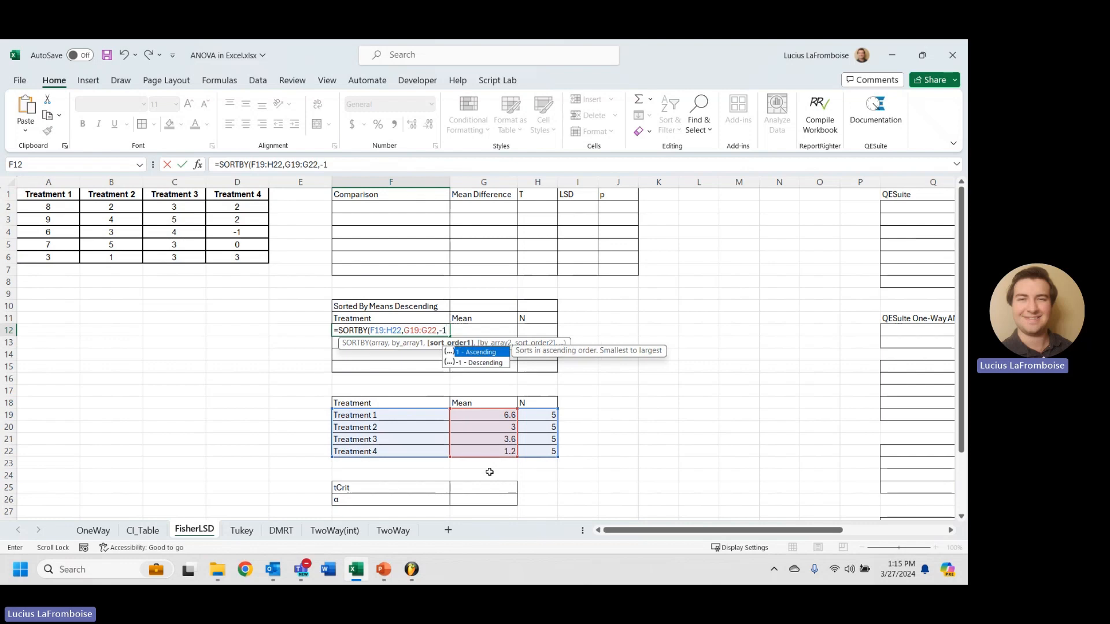
pyautogui.press('Return')
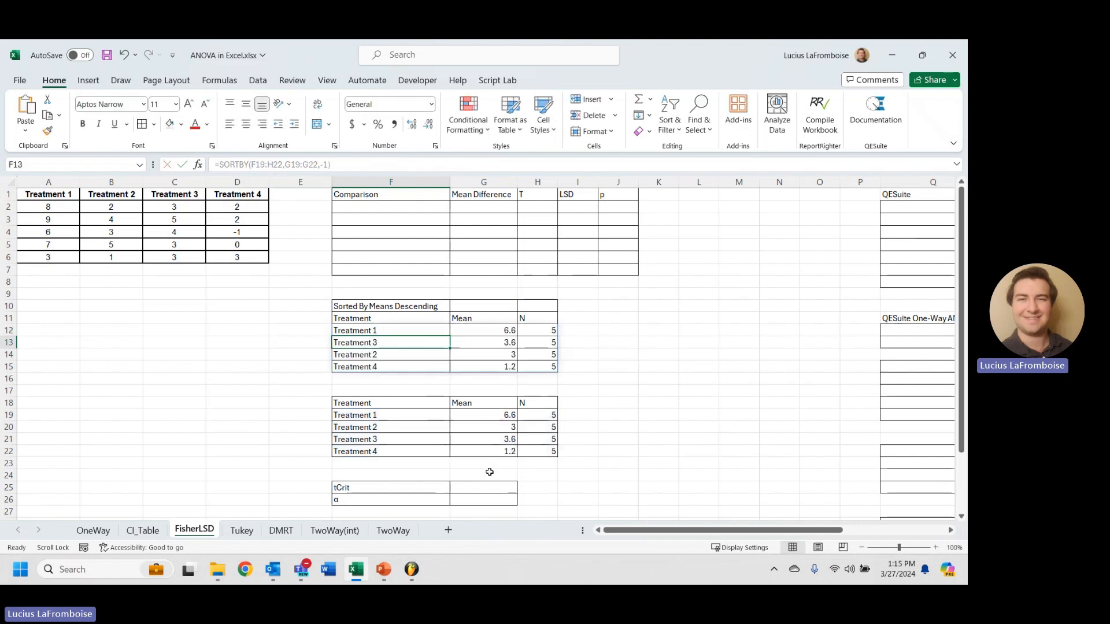
pyautogui.click(616, 365)
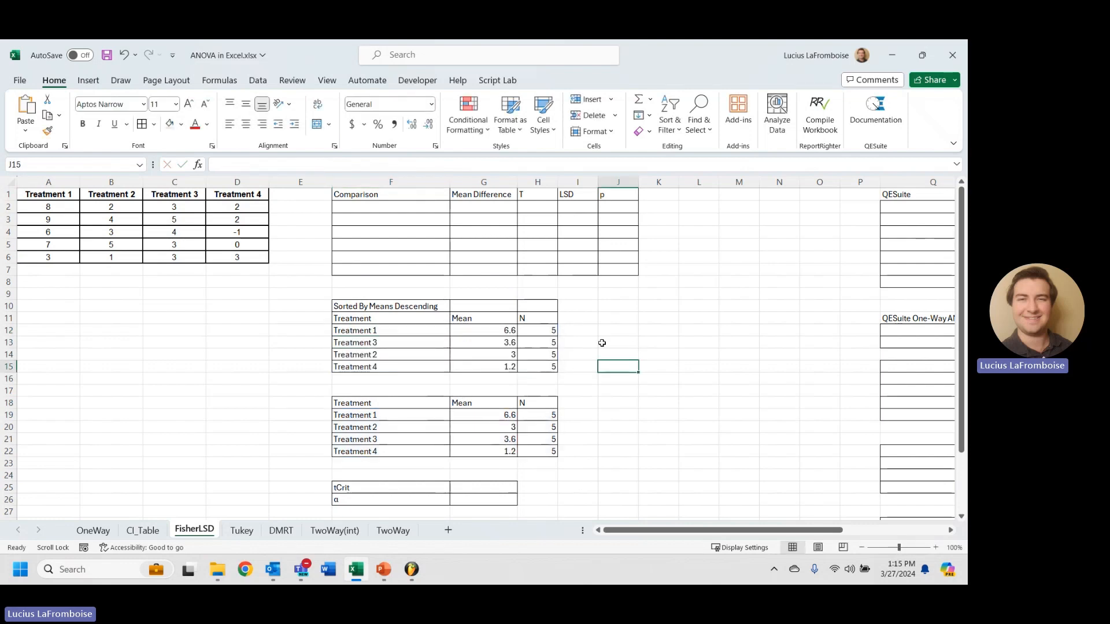
pyautogui.moveTo(685, 530); pyautogui.dragTo(645, 524)
pyautogui.scroll(-2, 441, 349)
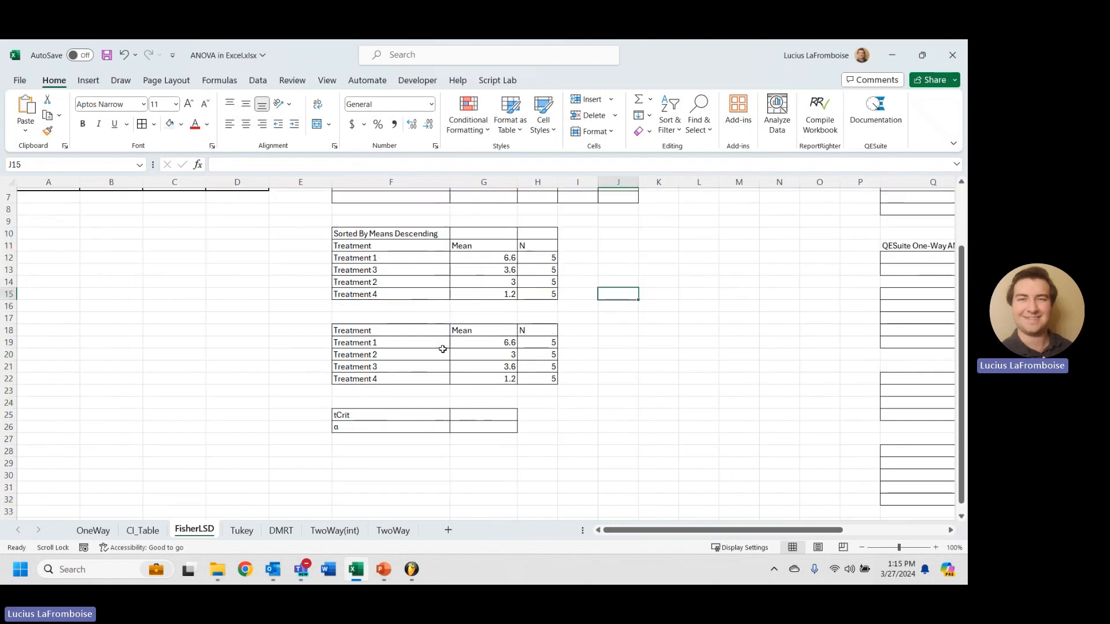
pyautogui.scroll(2, 441, 351)
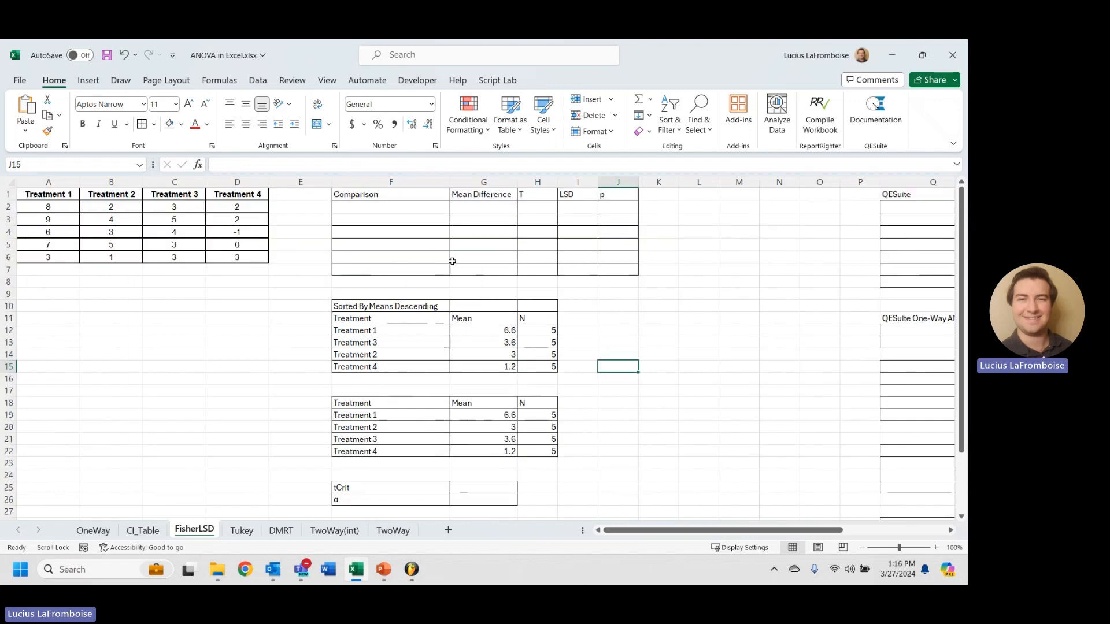
# - Enter =CONCAT($F$12," - ",F13) in F2 to label the first comparison and fill it down to F4
pyautogui.click(431, 208)
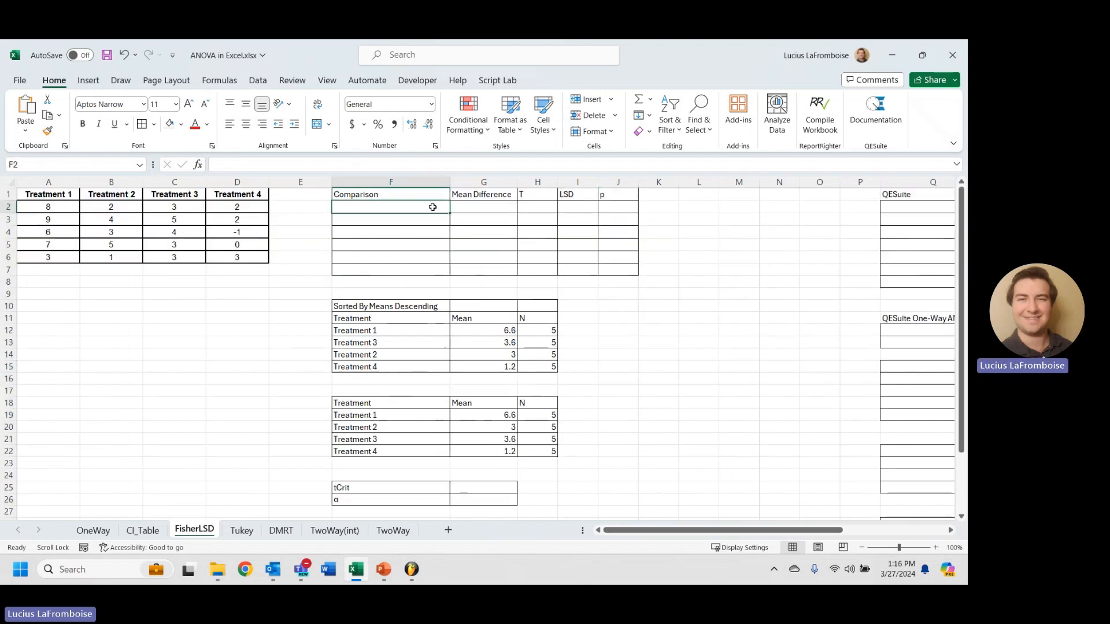
pyautogui.write('=')
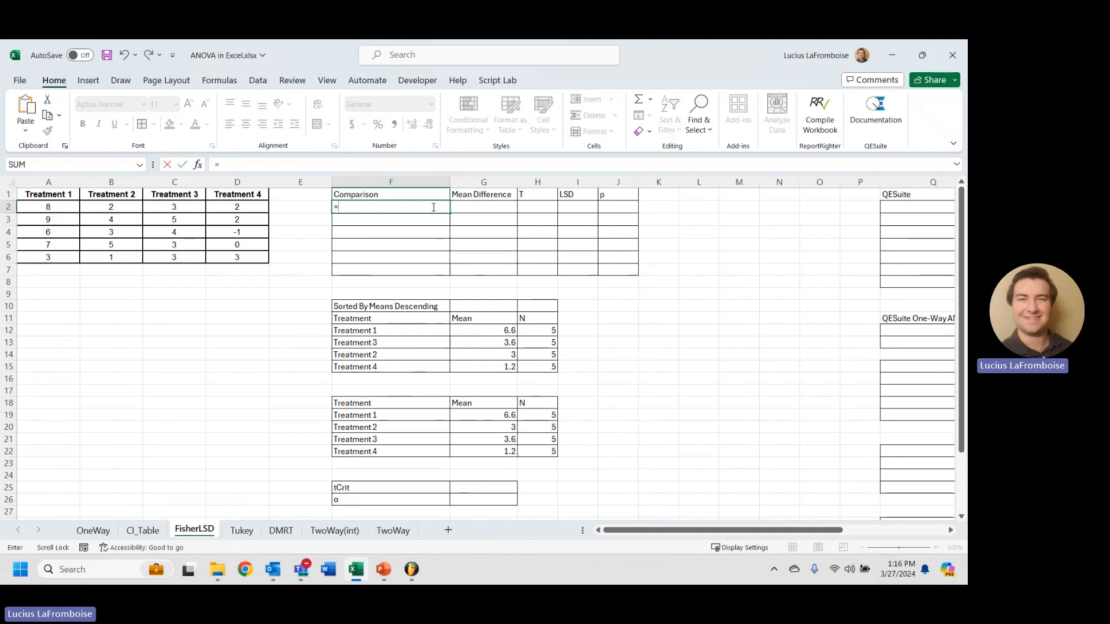
pyautogui.write('Conc')
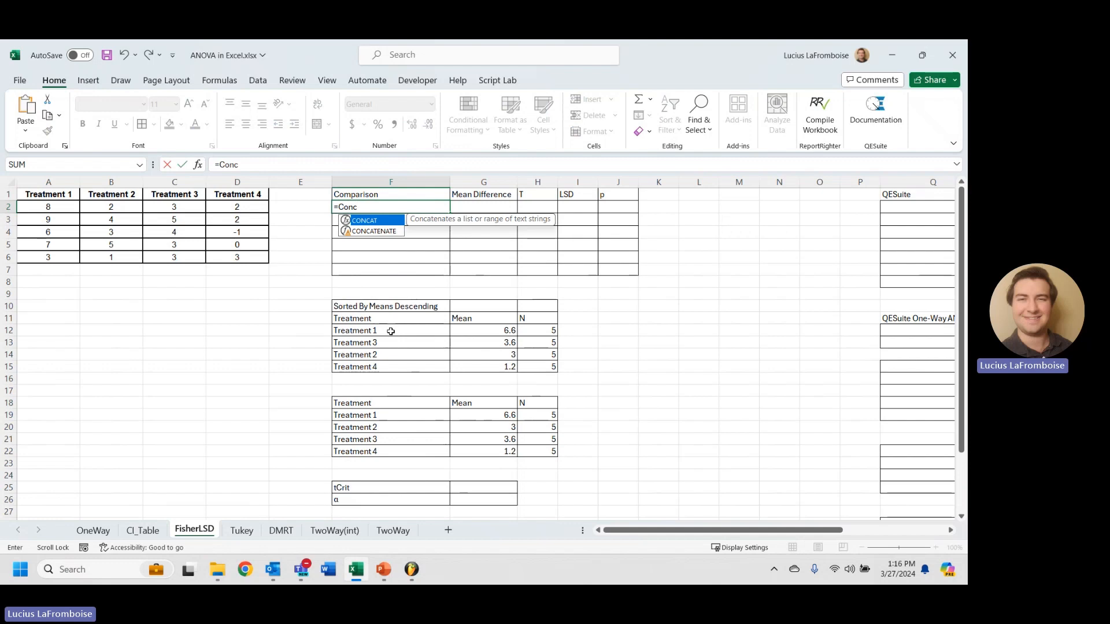
pyautogui.press('Tab')
pyautogui.click(391, 332)
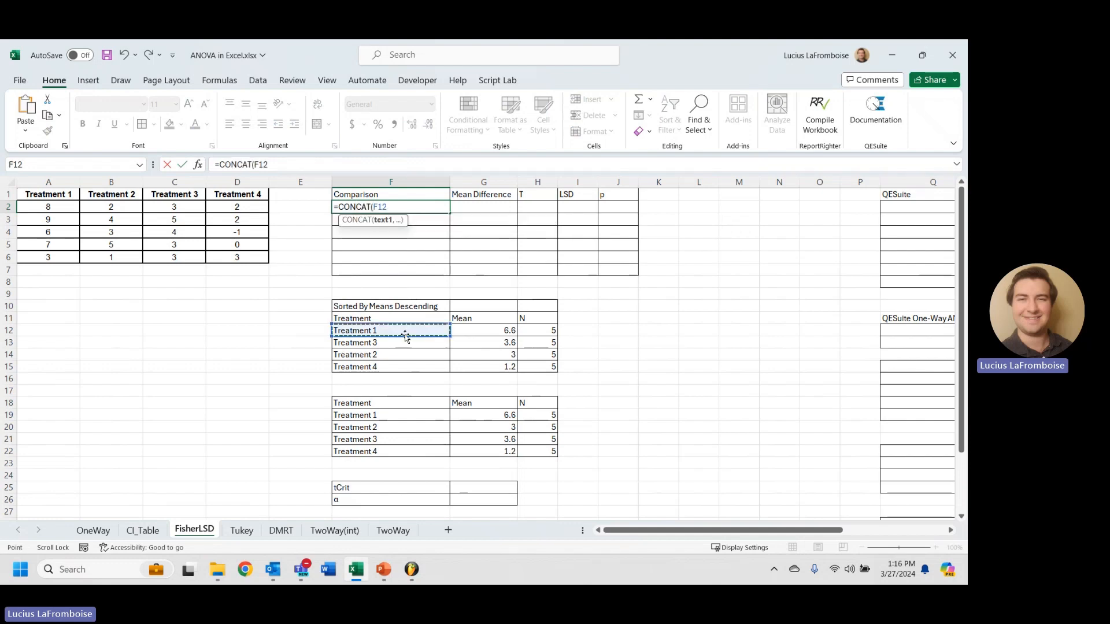
pyautogui.write(',')
pyautogui.press('BackSpace')
pyautogui.press('F4')
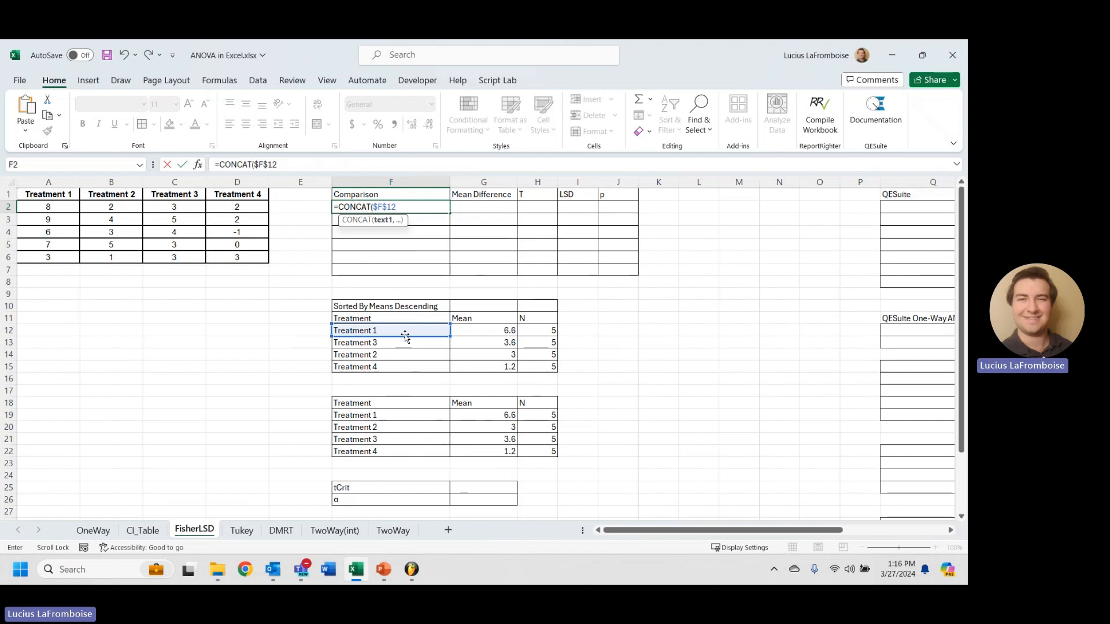
pyautogui.write('," - "')
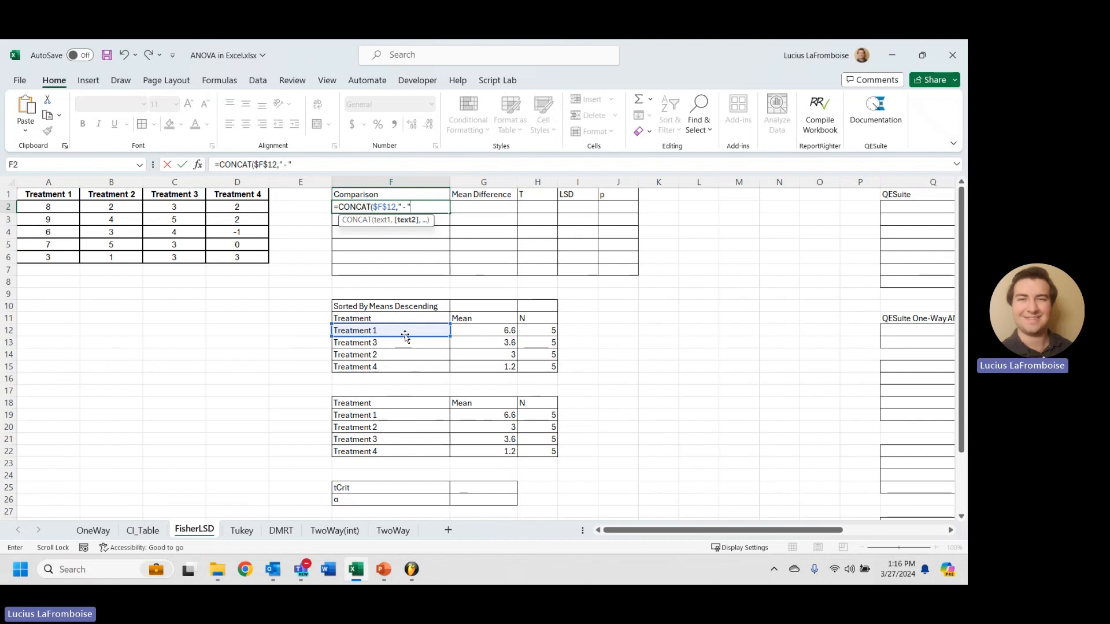
pyautogui.write(',')
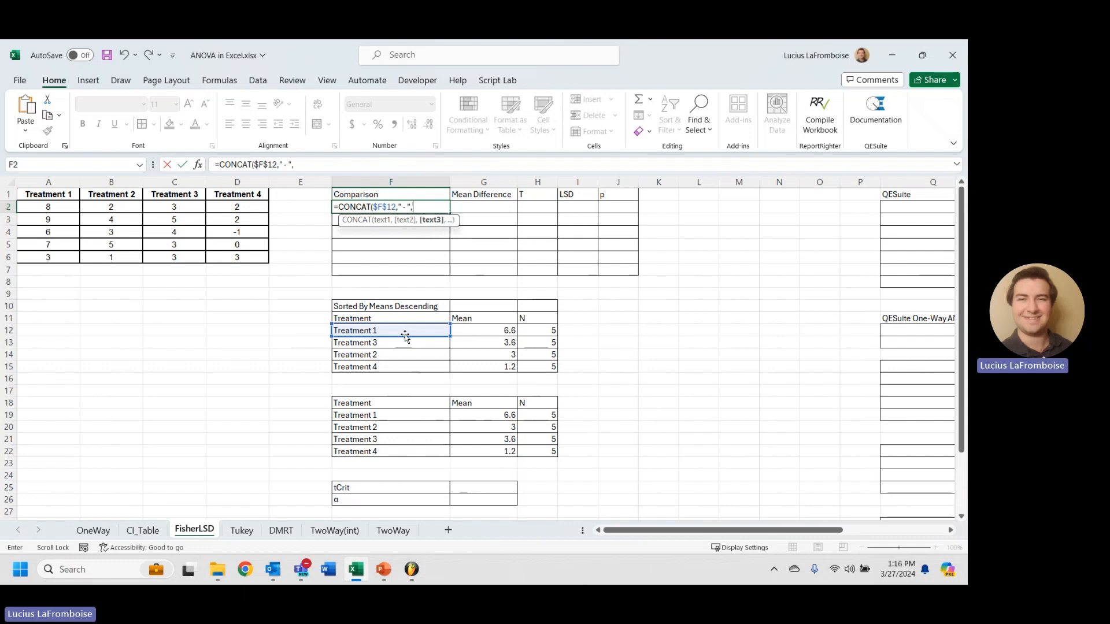
pyautogui.click(394, 342)
pyautogui.write(')')
pyautogui.press('Return')
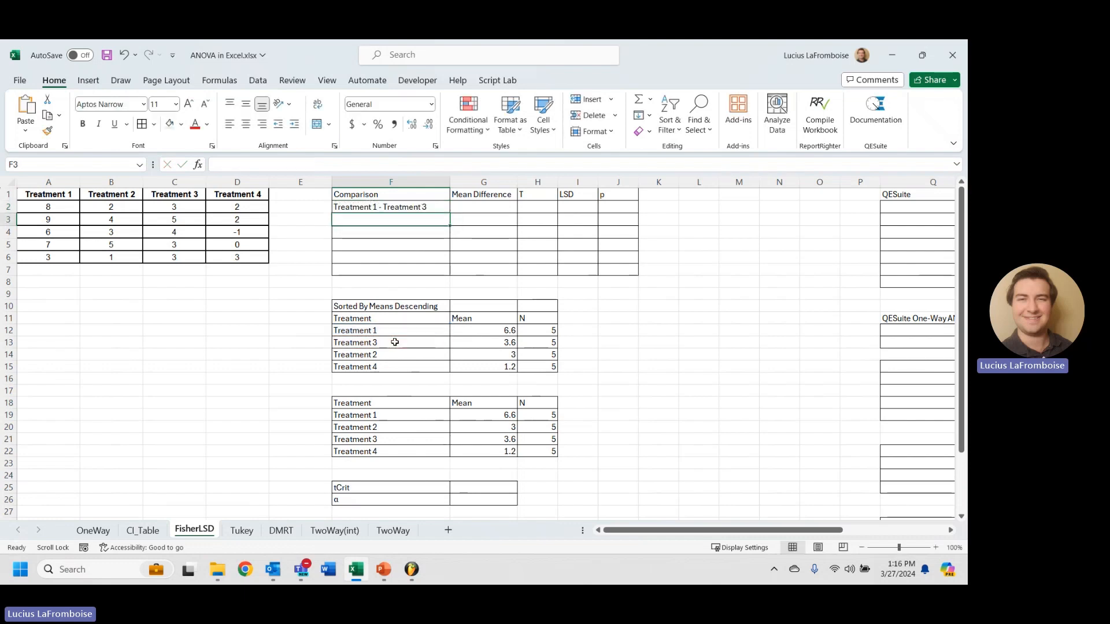
pyautogui.click(438, 208)
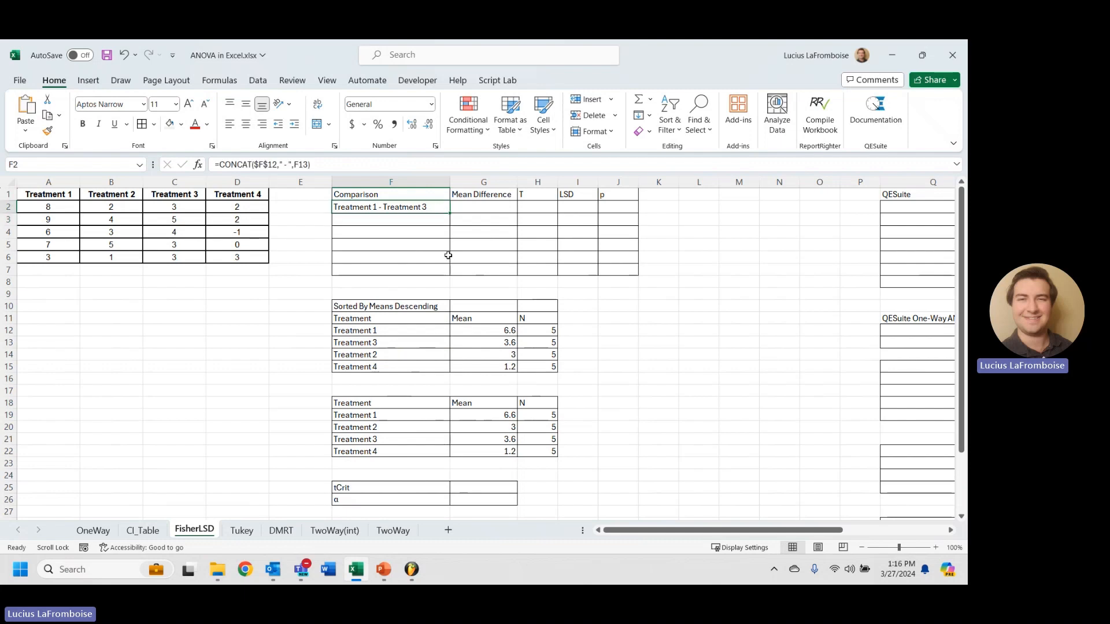
pyautogui.moveTo(447, 215); pyautogui.dragTo(447, 238)
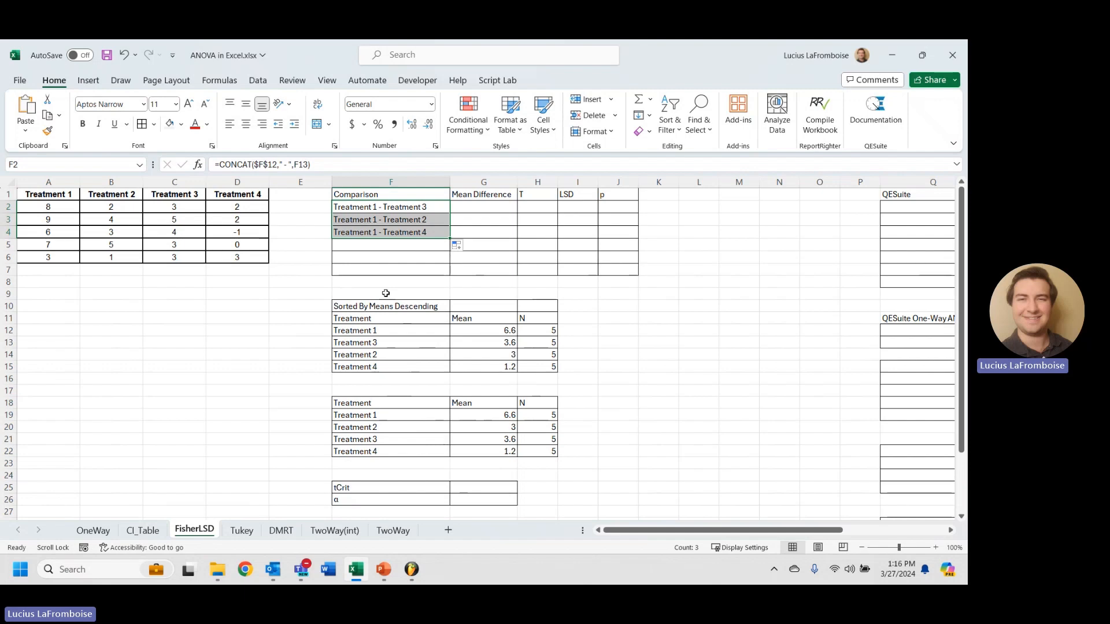
# - Enter =CONCAT($F$13," - ",F14) in F5 for the Treatment 3 comparisons and fill it down to F6
pyautogui.click(380, 246)
pyautogui.write('=CONCAT(')
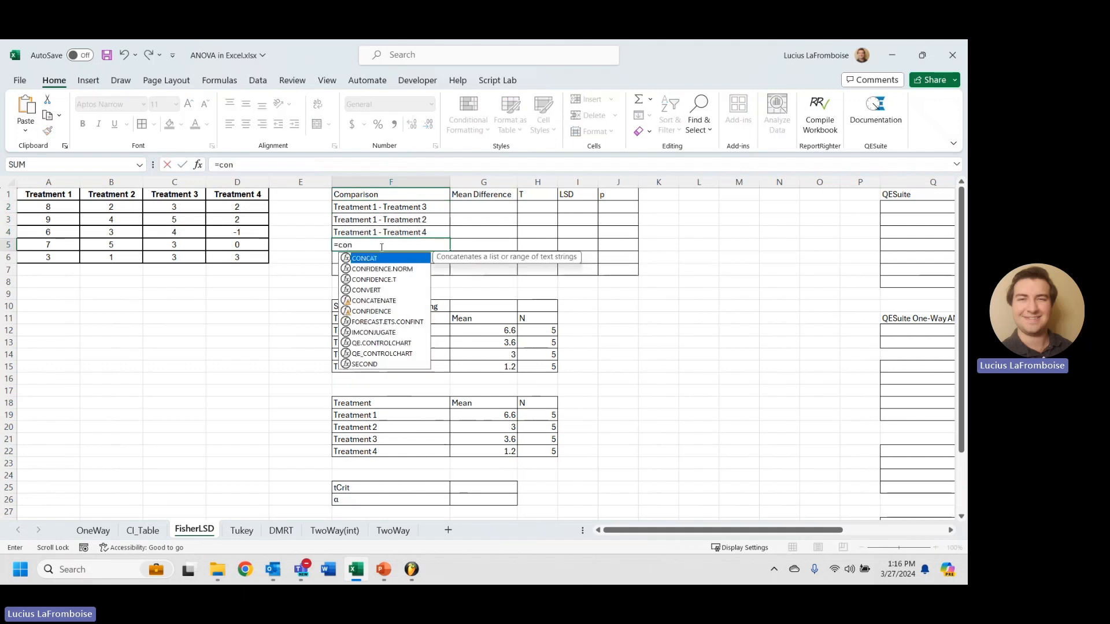
pyautogui.click(382, 340)
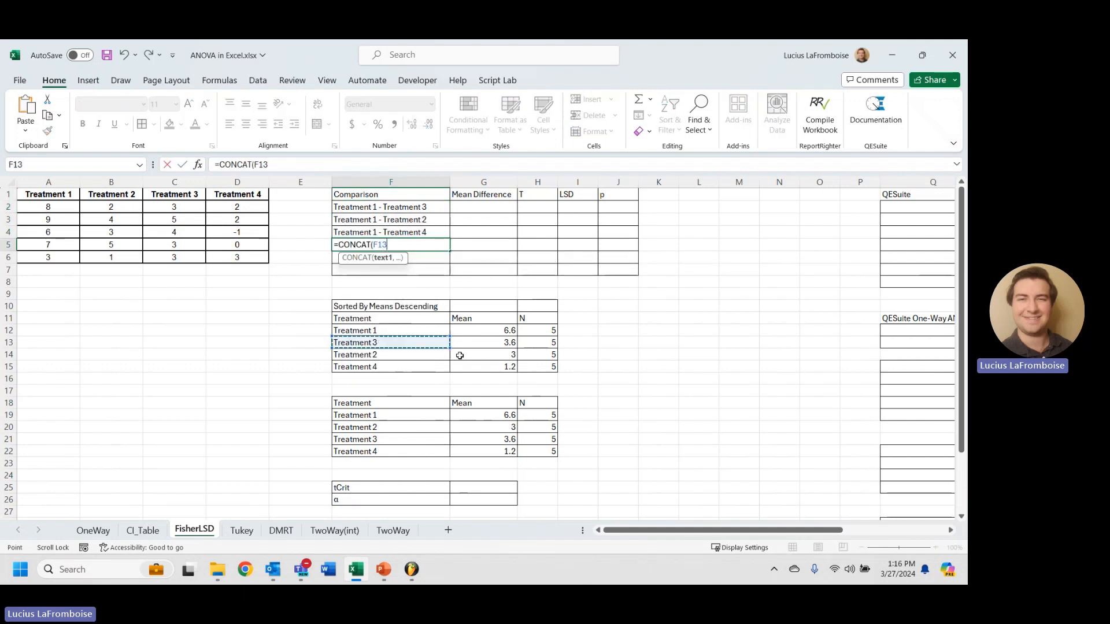
pyautogui.press('F4')
pyautogui.write(', ')
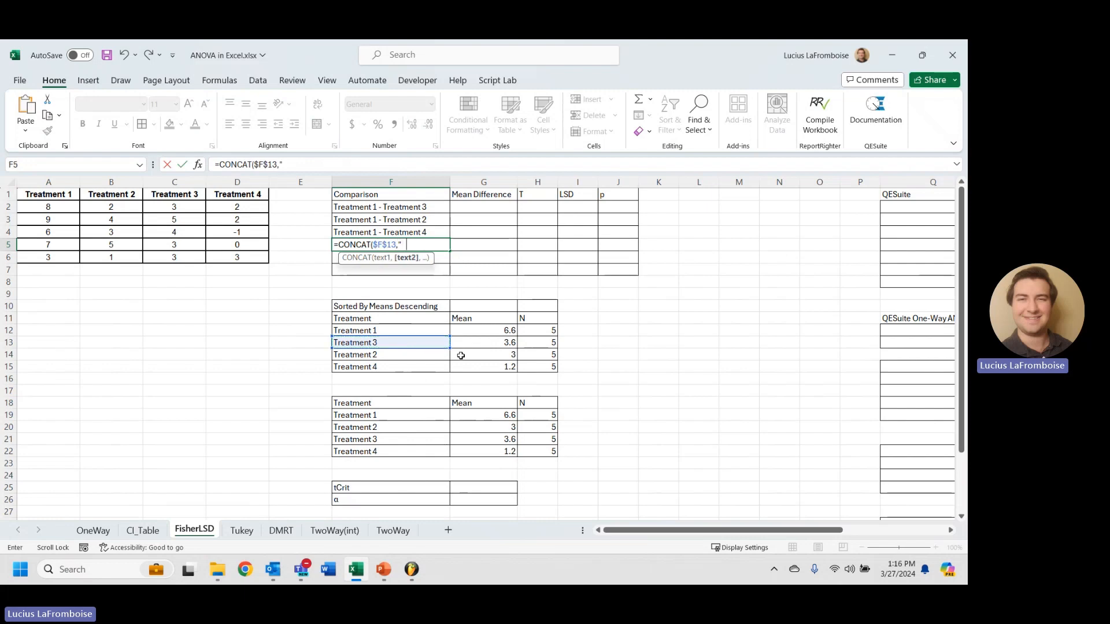
pyautogui.write(' - ",')
pyautogui.click(413, 355)
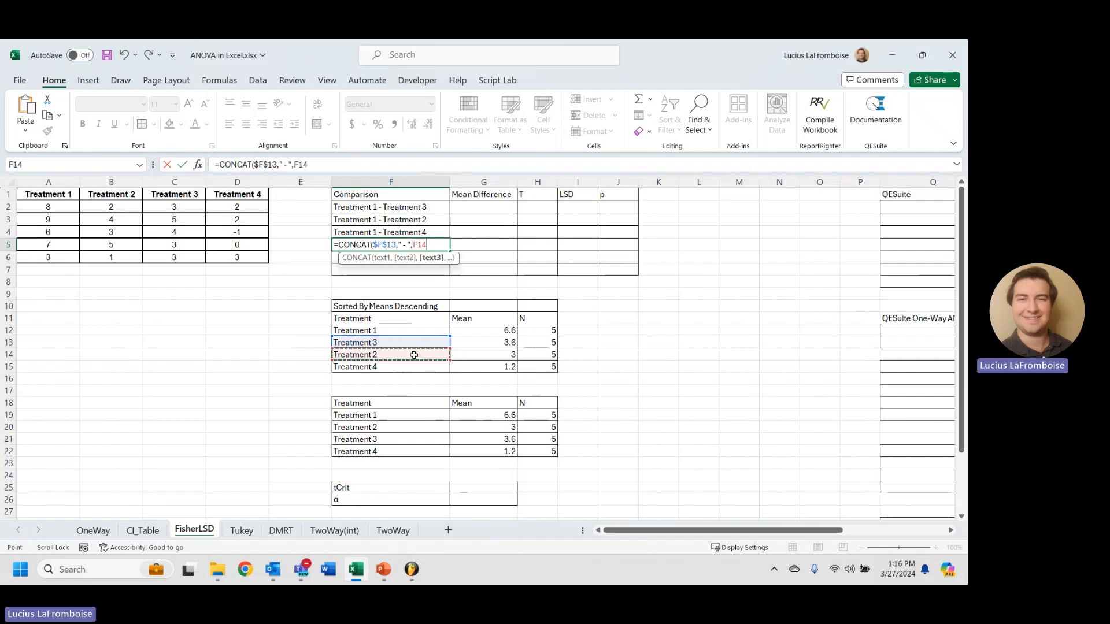
pyautogui.hotkey('ctrl', 'Return')
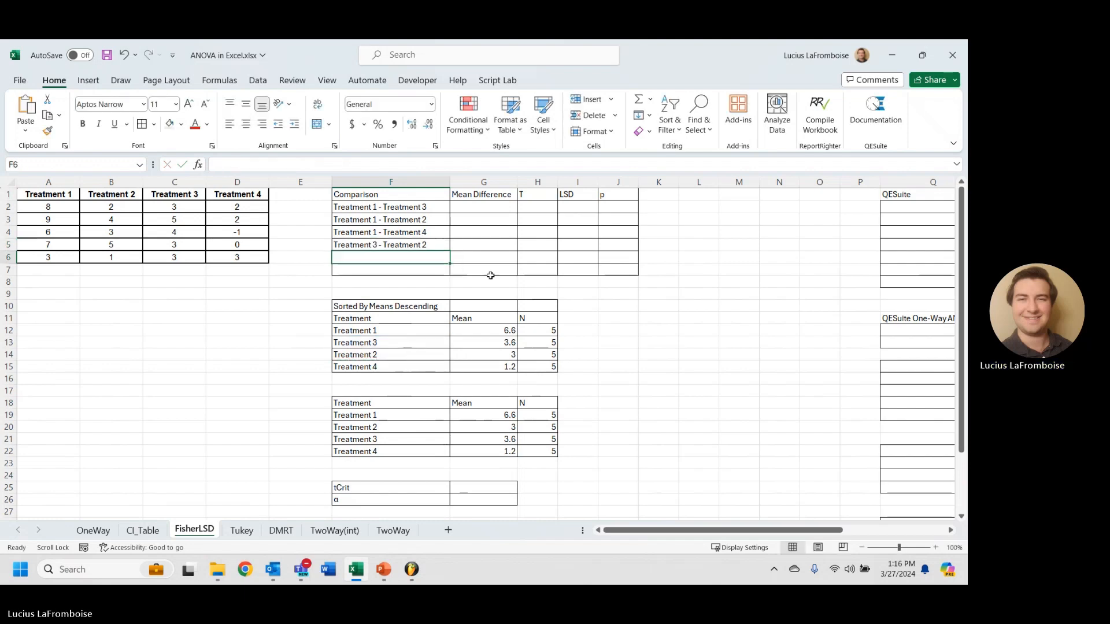
pyautogui.moveTo(449, 251); pyautogui.dragTo(449, 264)
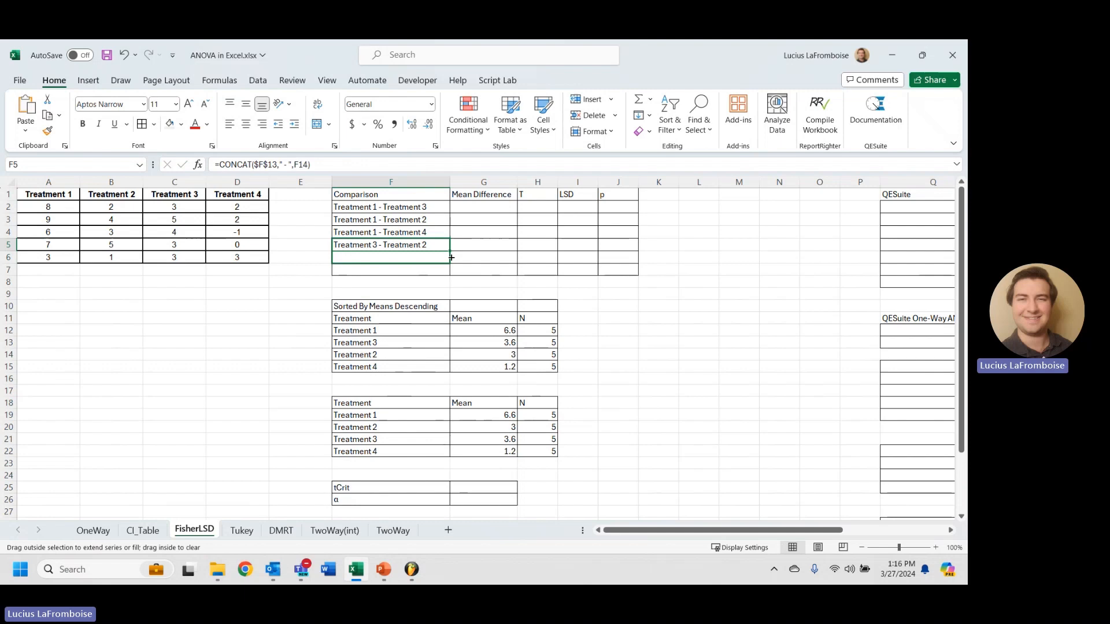
# - Enter =CONCAT(F14," - ",F15) in F7 to label the last comparison
pyautogui.click(400, 270)
pyautogui.write('=coNCAT(')
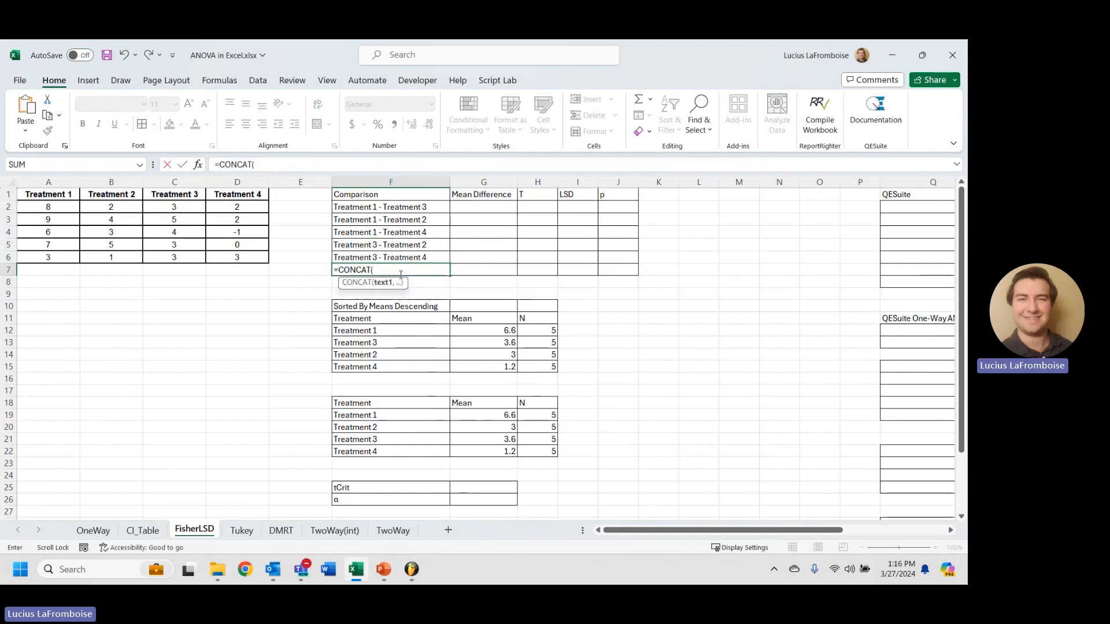
pyautogui.click(382, 357)
pyautogui.write(',')
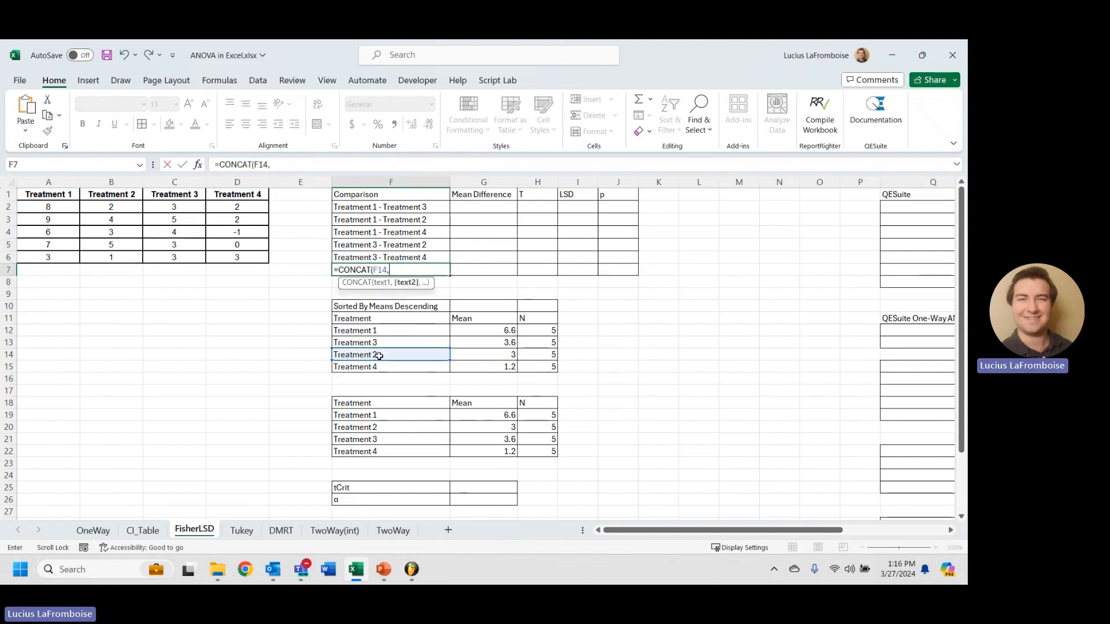
pyautogui.write('" - ",')
pyautogui.click(379, 366)
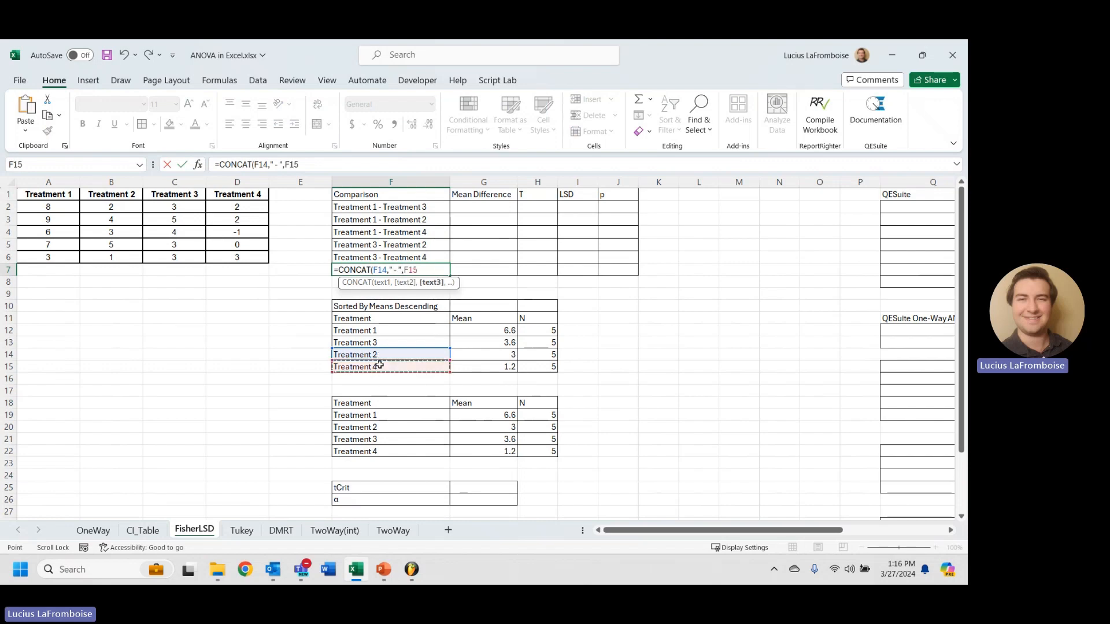
pyautogui.write(')')
pyautogui.press('Return')
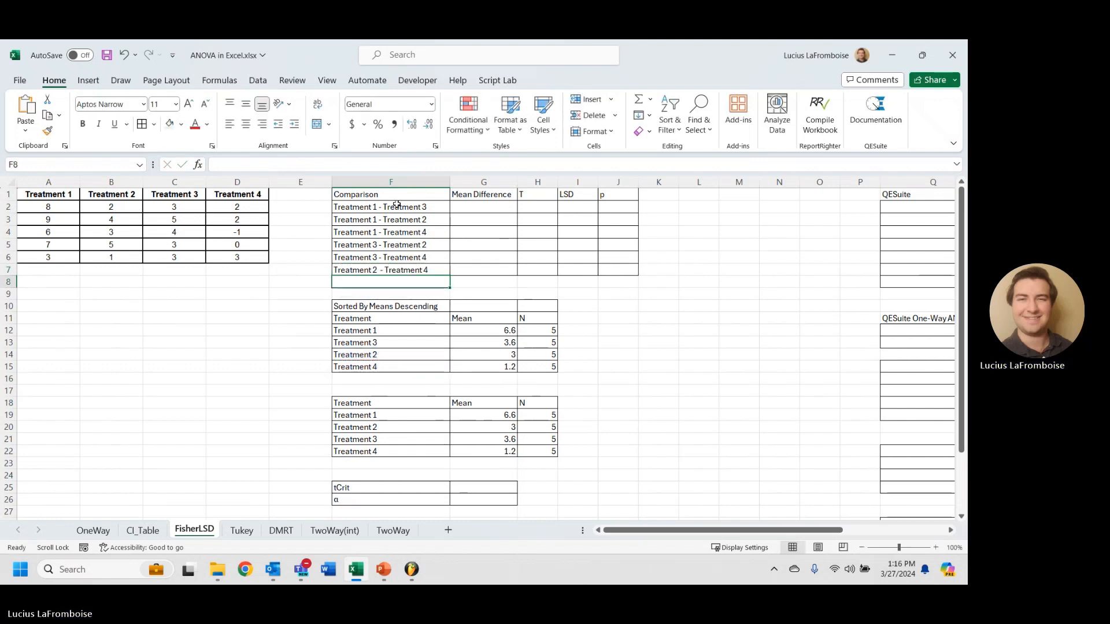
# - Fill the comparison formula from F2 across into G2, the first Mean Difference cell
pyautogui.moveTo(696, 531)
pyautogui.mouseDown()
pyautogui.moveTo(746, 529)
pyautogui.moveTo(714, 526)
pyautogui.mouseUp()
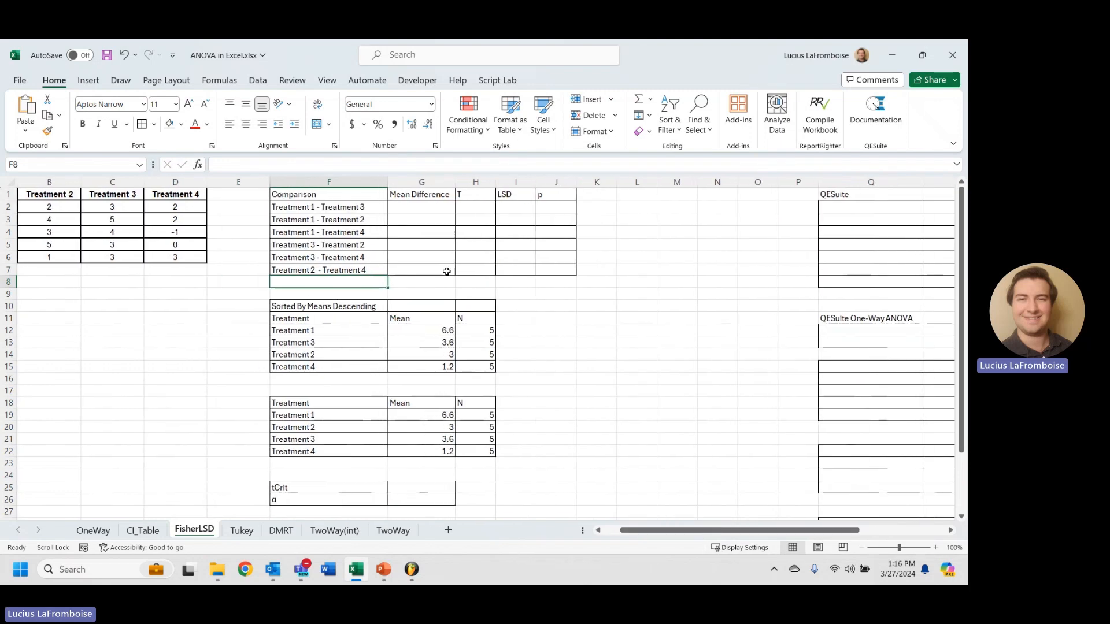
pyautogui.click(406, 207)
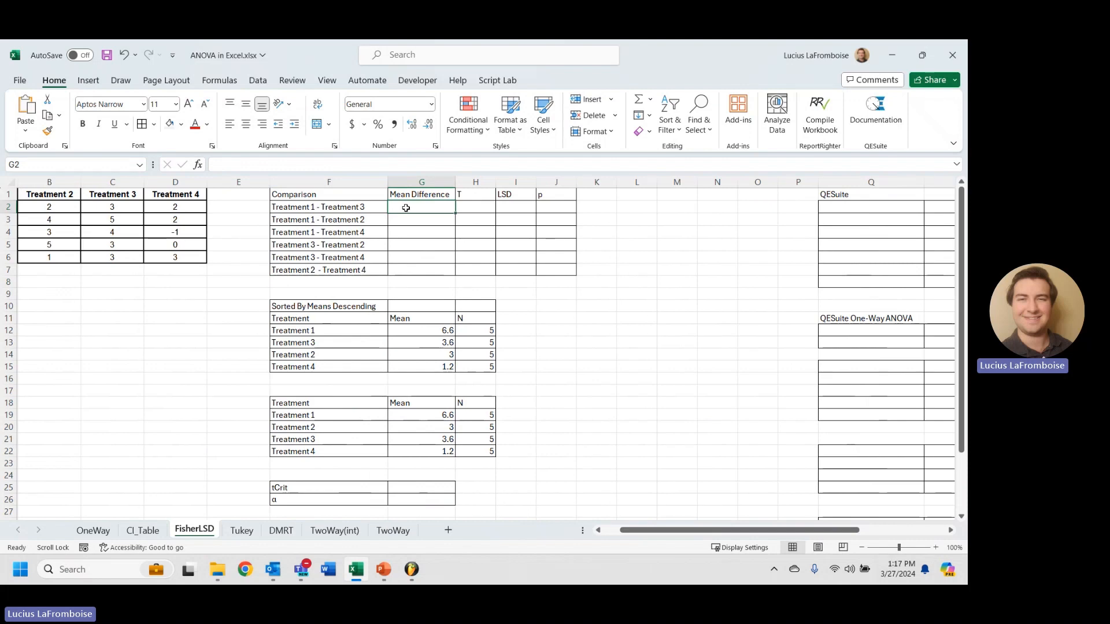
pyautogui.press('Left')
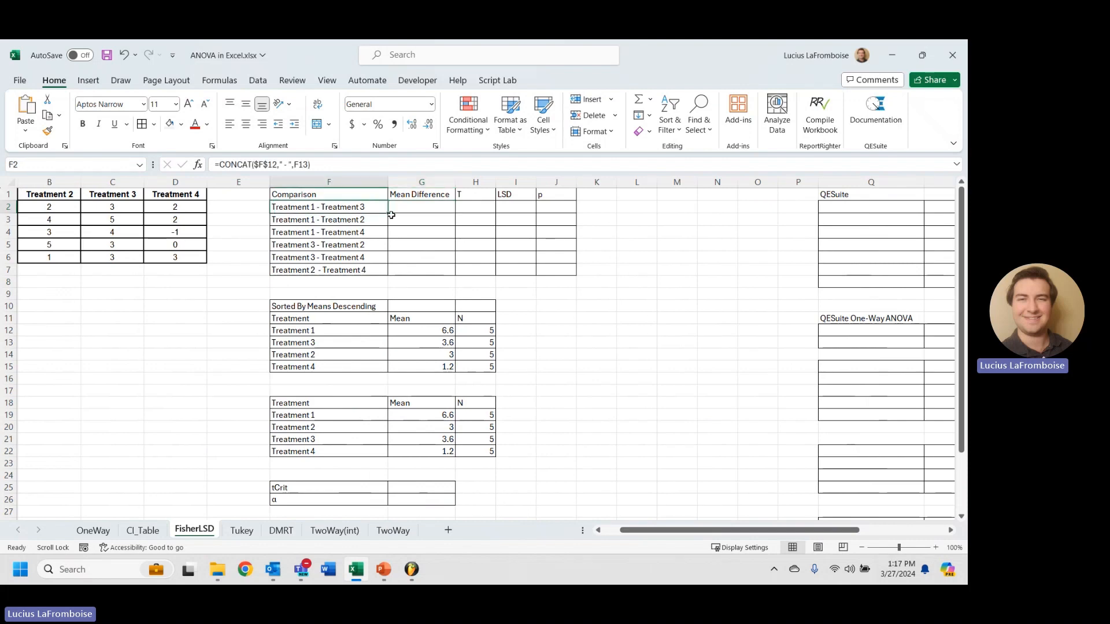
pyautogui.moveTo(390, 213); pyautogui.dragTo(422, 215)
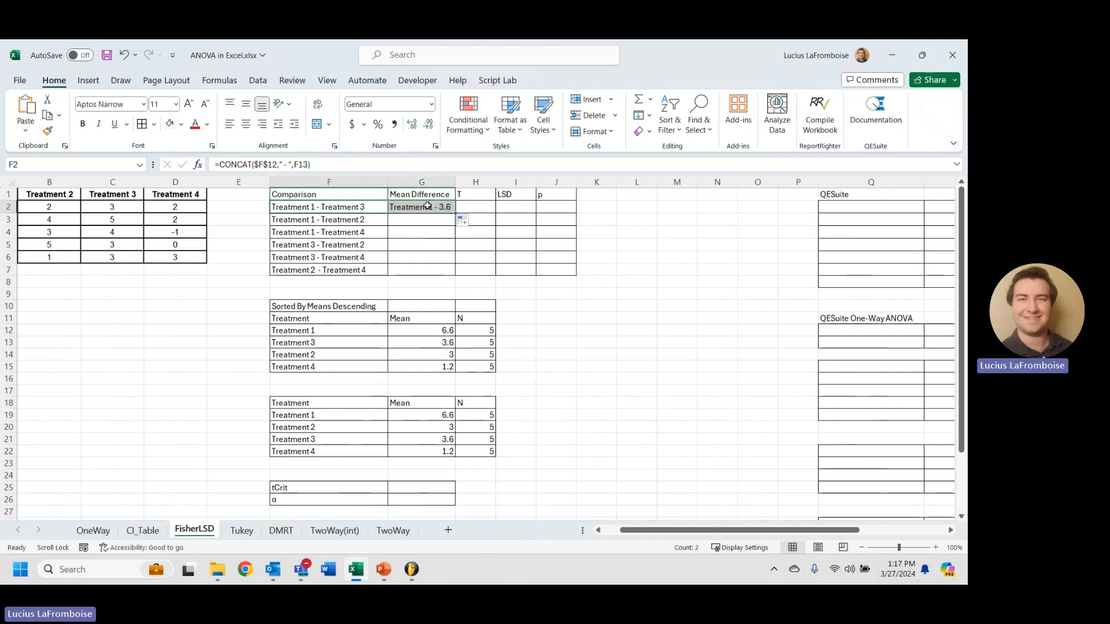
# - Change the first reference in the G2 formula to $G$12 and remove the CONCAT function and its opening parenthesis
pyautogui.click(280, 164)
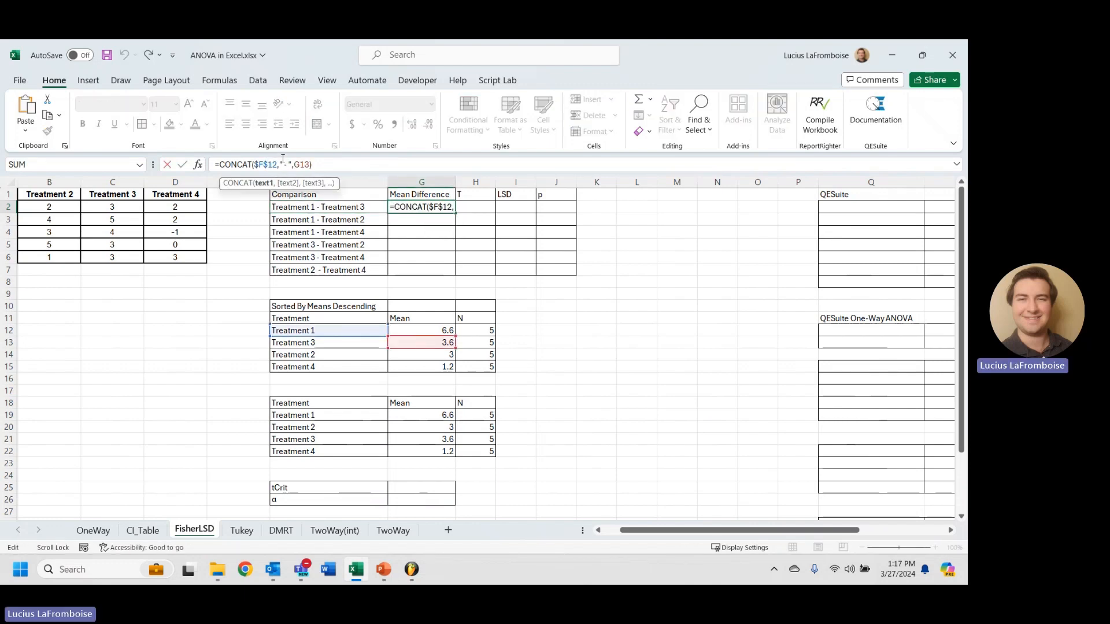
pyautogui.click(262, 165)
pyautogui.press('BackSpace')
pyautogui.write('G')
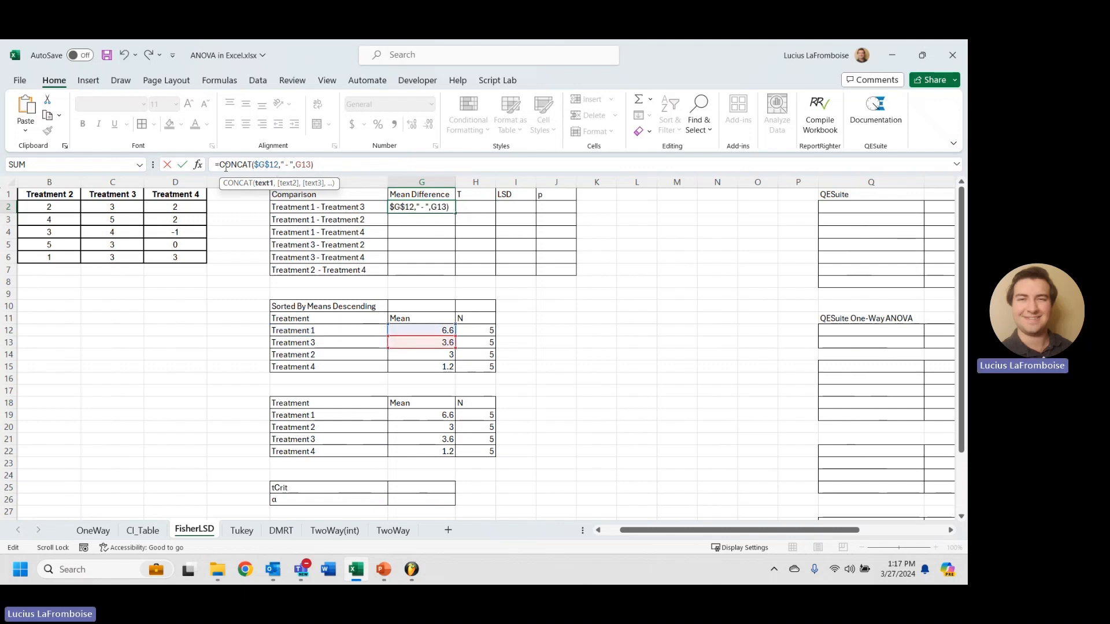
pyautogui.doubleClick(225, 165)
pyautogui.press('BackSpace')
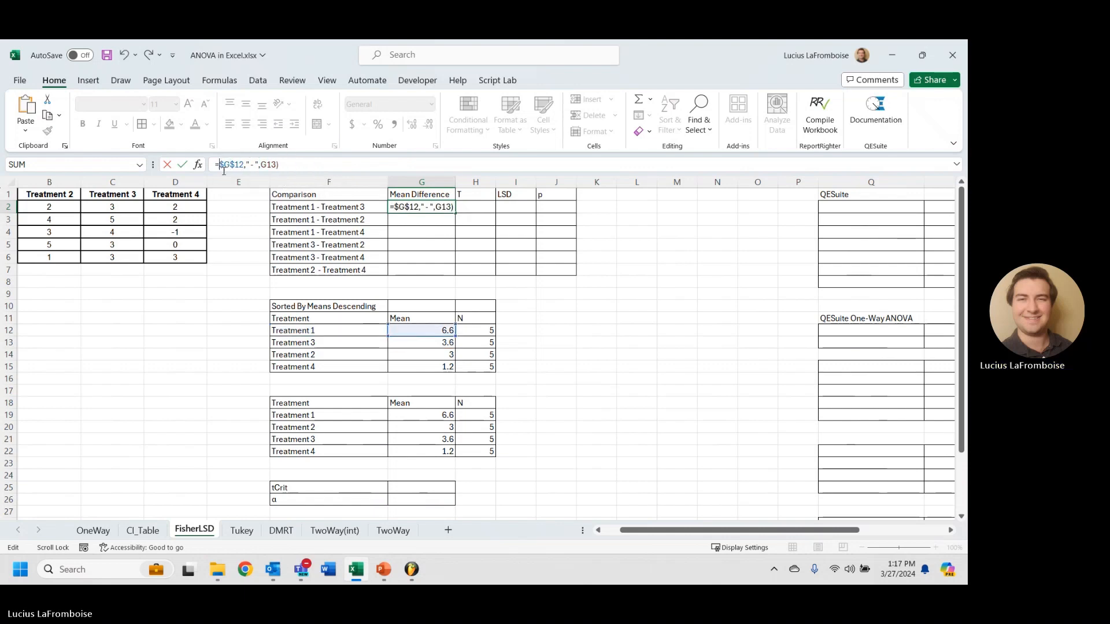
# - Replace the text separator with a minus so G2 reads =$G$12-G13, and fill it down to G4
pyautogui.click(258, 165)
pyautogui.press('BackSpace')
pyautogui.press('BackSpace')
pyautogui.press('BackSpace')
pyautogui.press('BackSpace')
pyautogui.press('BackSpace')
pyautogui.press('BackSpace')
pyautogui.press('Delete')
pyautogui.write('-')
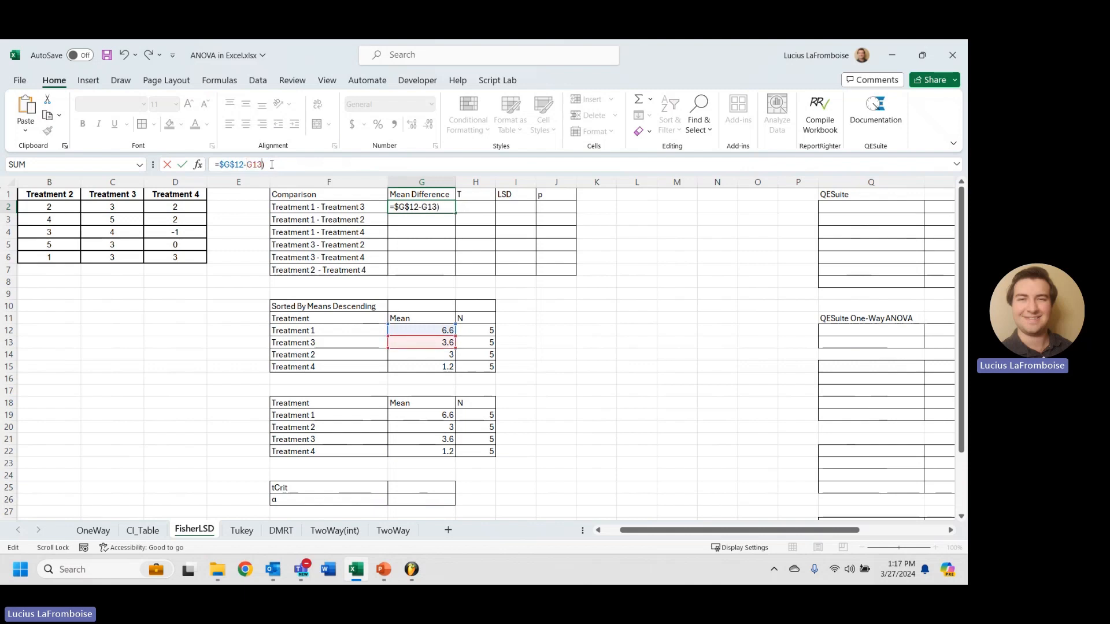
pyautogui.press('Return')
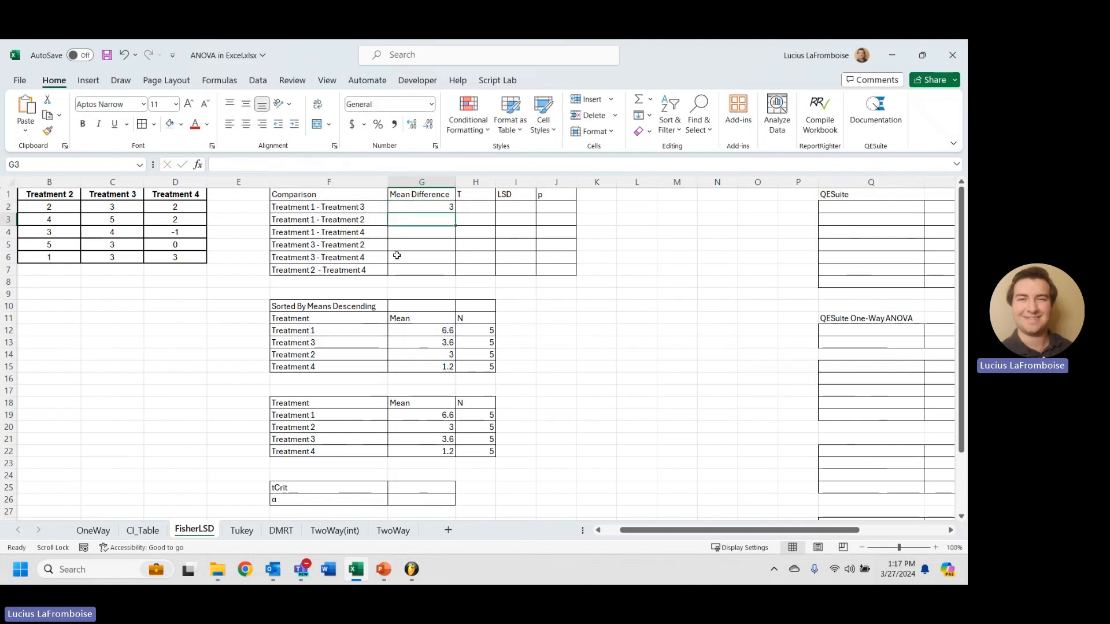
pyautogui.click(445, 208)
pyautogui.moveTo(455, 212); pyautogui.dragTo(455, 237)
# - Enter =$G$13-G14 in G5 for the Treatment 3 mean differences and fill it down to G6
pyautogui.click(416, 245)
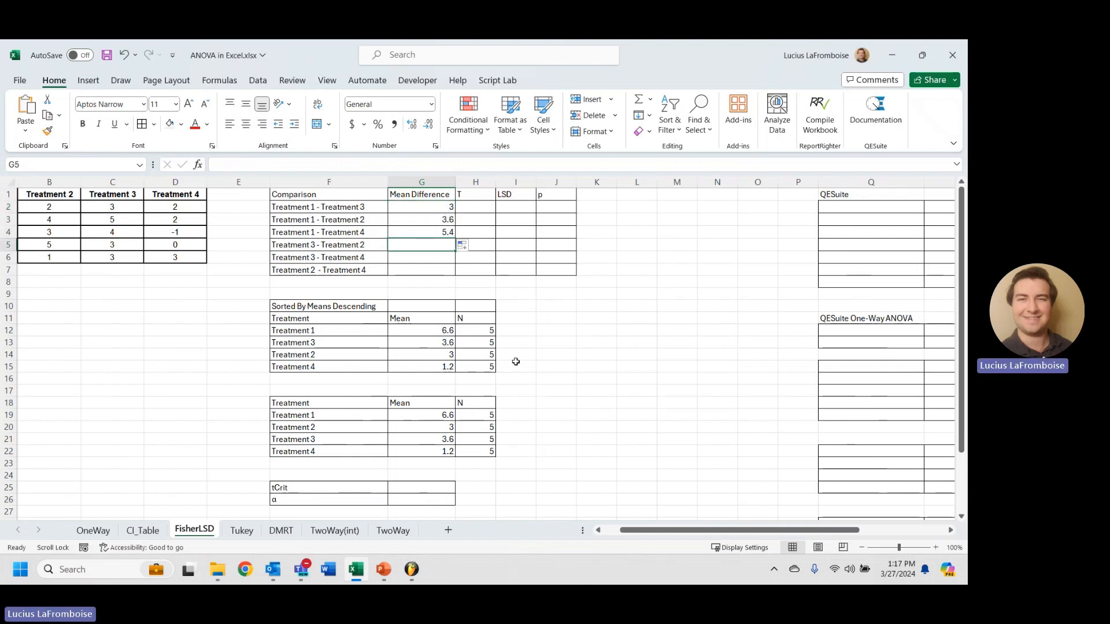
pyautogui.write('=')
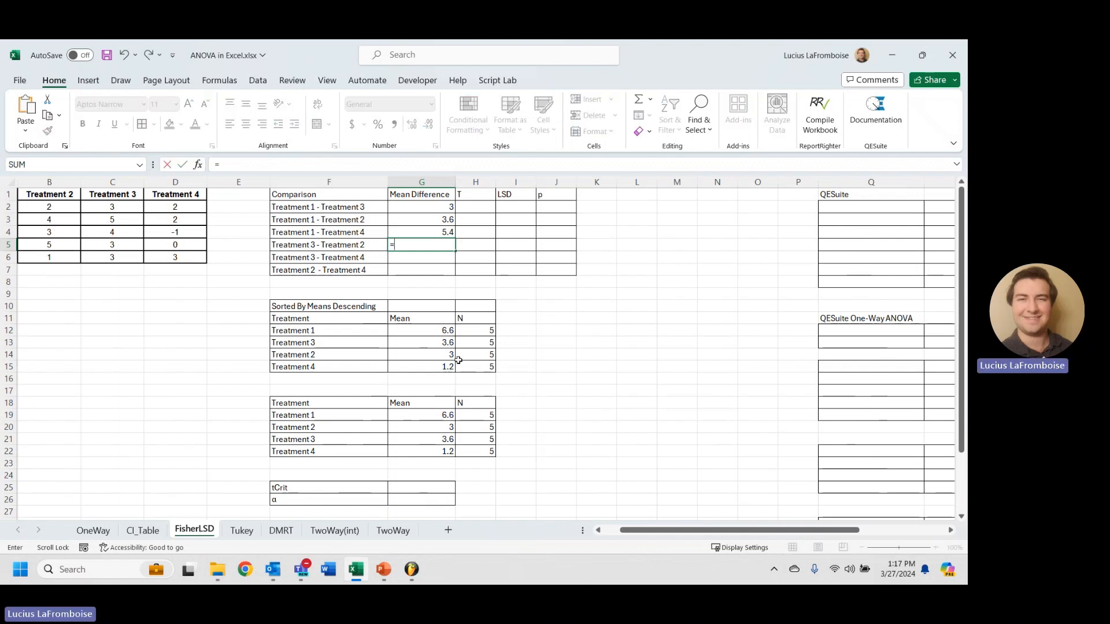
pyautogui.click(447, 343)
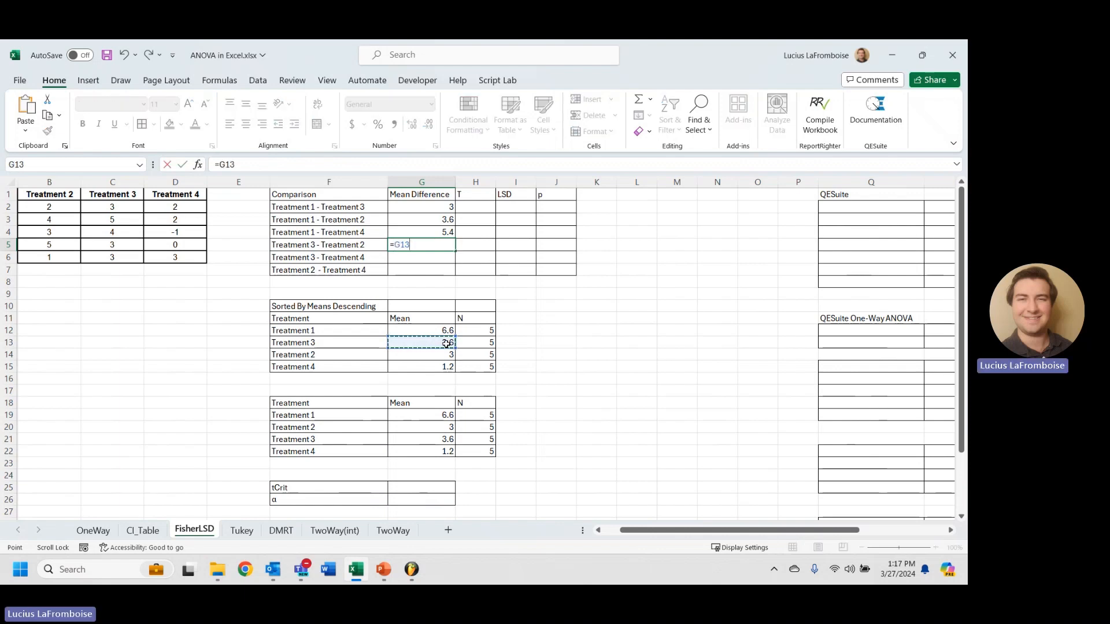
pyautogui.press('F4')
pyautogui.write('-')
pyautogui.click(398, 354)
pyautogui.press('Return')
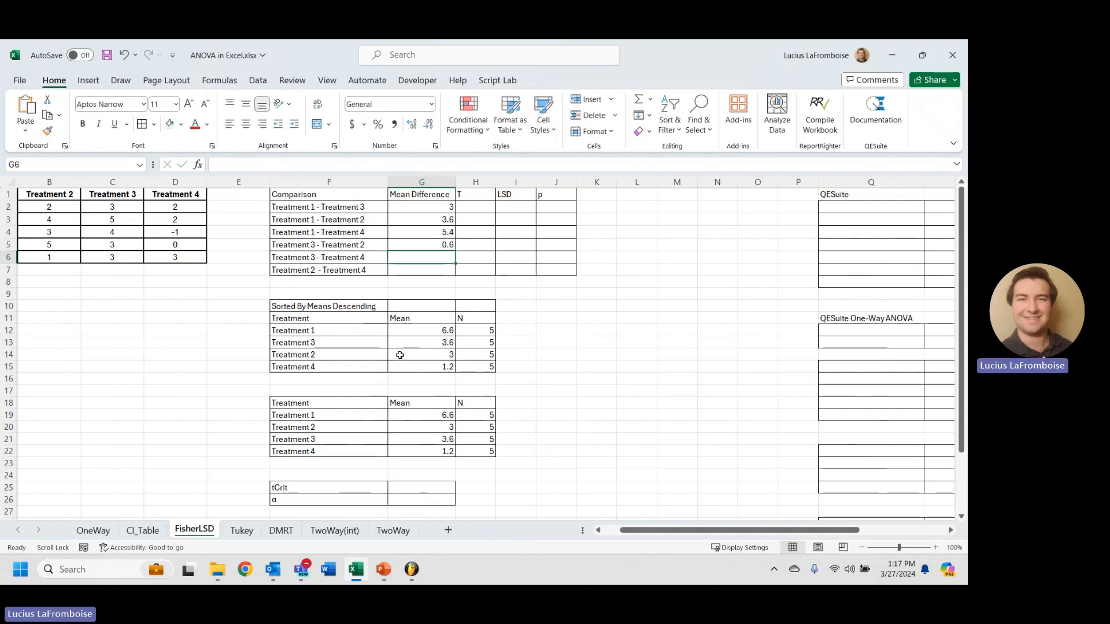
pyautogui.click(439, 245)
pyautogui.moveTo(455, 251); pyautogui.dragTo(443, 270)
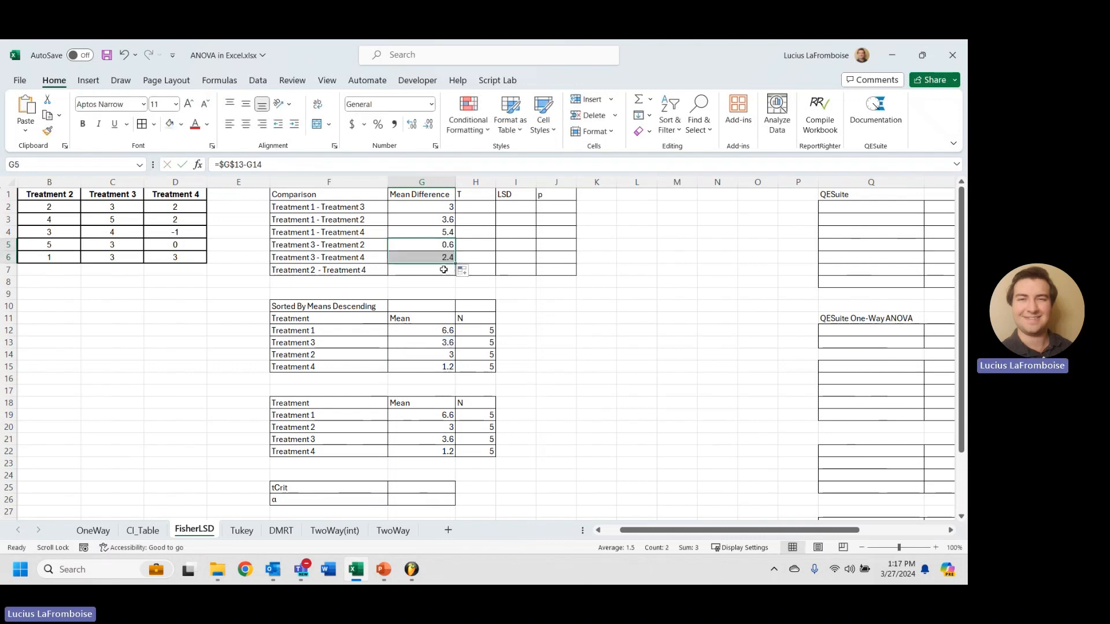
# - Enter =G14-G15 in G7 as the mean difference for the Treatment 2 - Treatment 4 comparison
pyautogui.click(443, 270)
pyautogui.write('-')
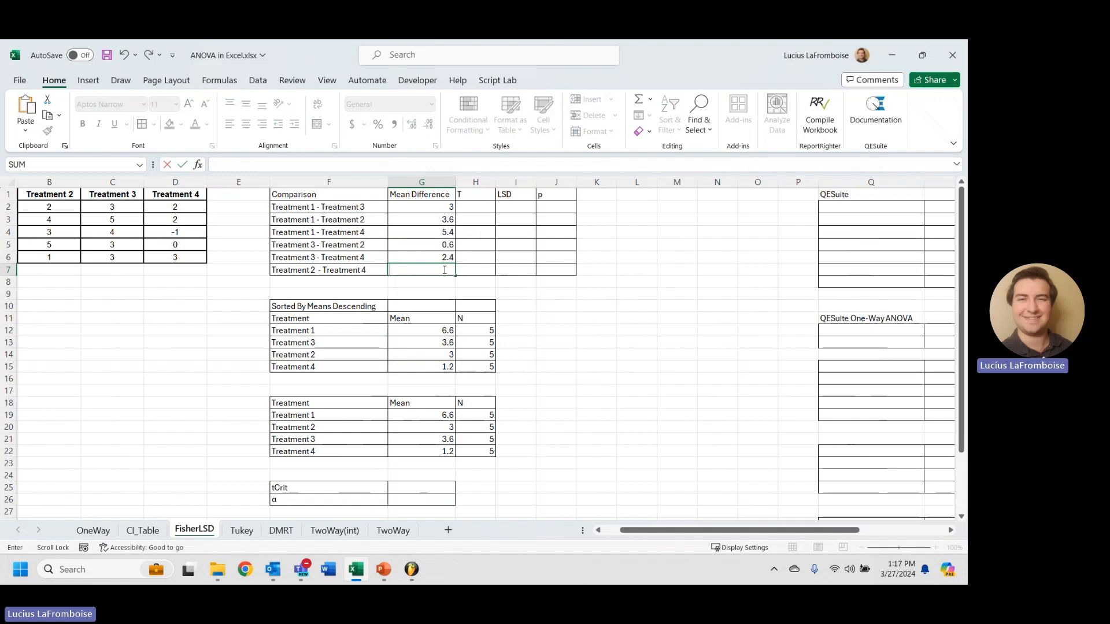
pyautogui.click(443, 354)
pyautogui.write('-')
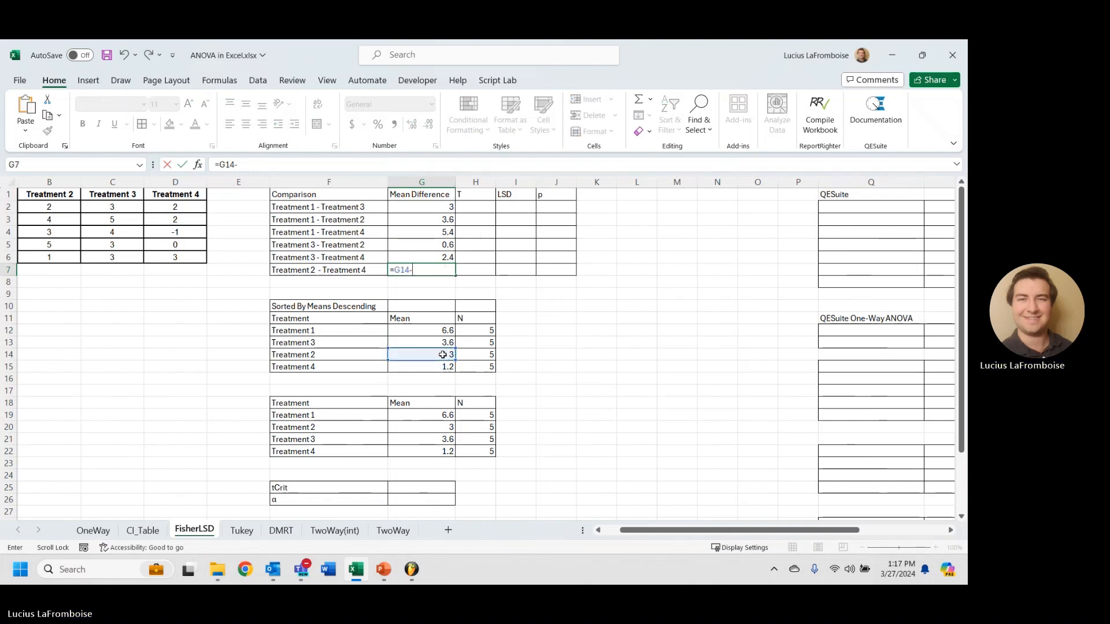
pyautogui.click(441, 366)
pyautogui.press('Return')
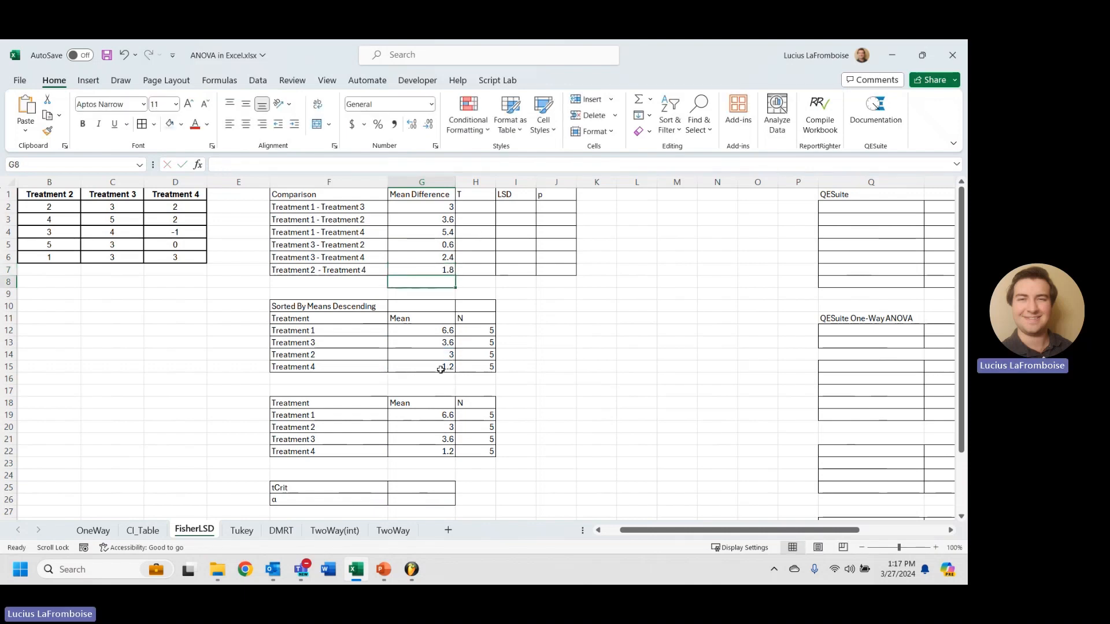
pyautogui.click(695, 334)
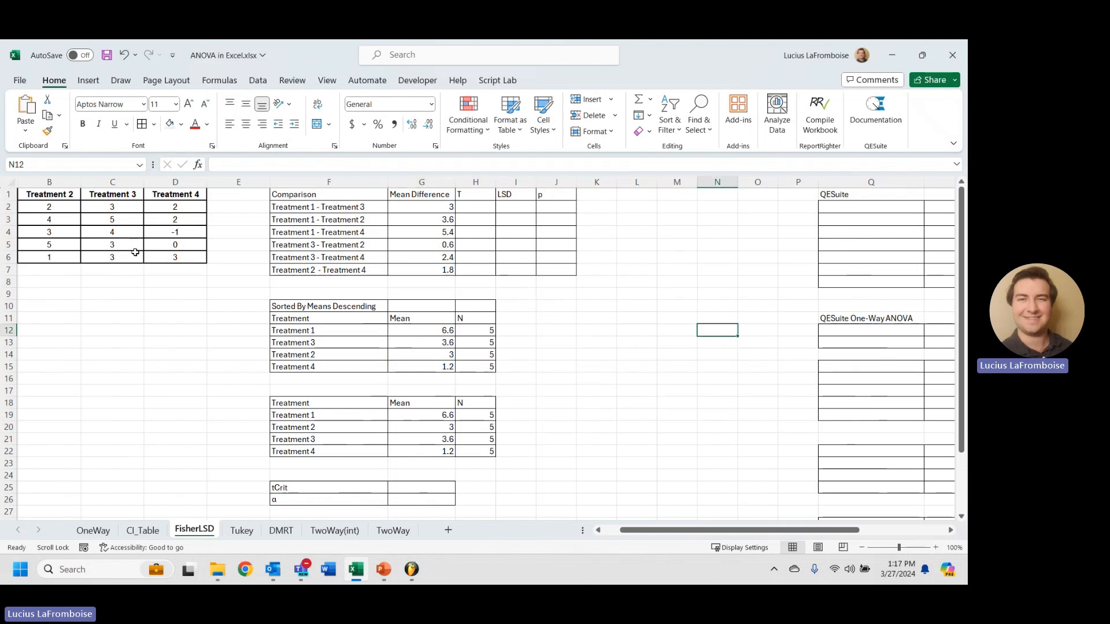
# - Copy the treatment data A2:D6 from the CI_Table sheet over the same range in the FisherLSD sheet, and save the workbook
pyautogui.click(142, 530)
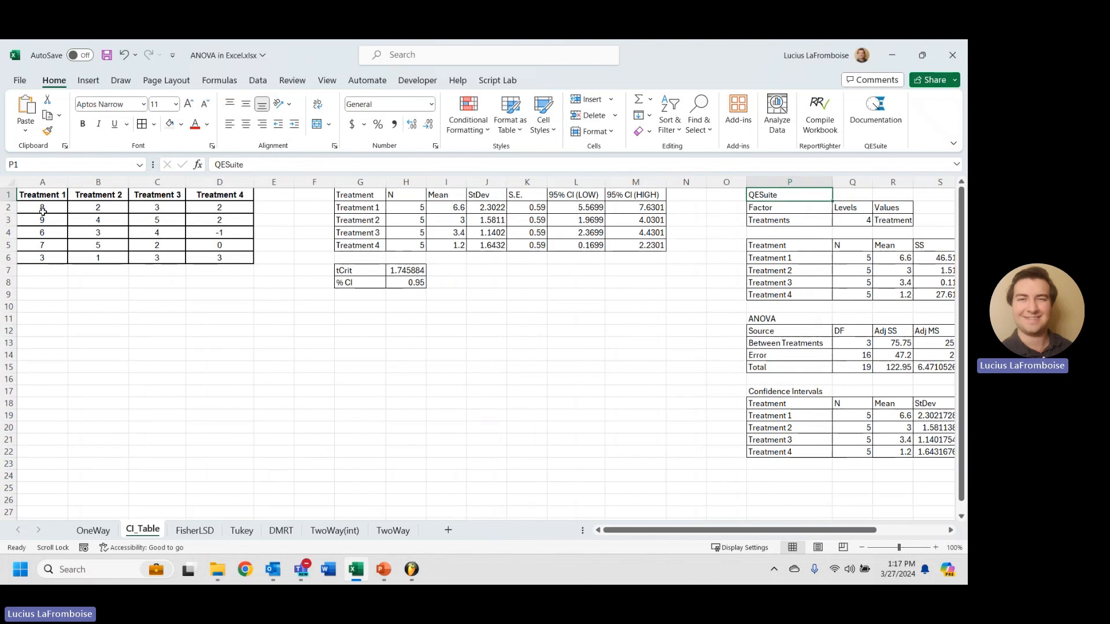
pyautogui.moveTo(42, 209); pyautogui.dragTo(220, 258)
pyautogui.hotkey('ctrl', 'c')
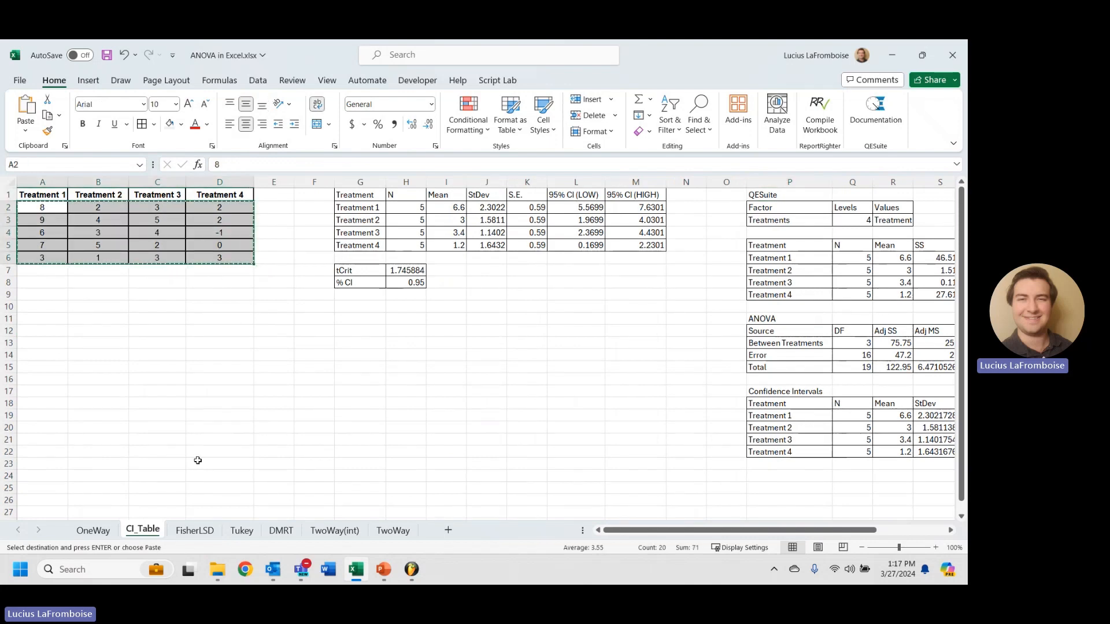
pyautogui.click(194, 530)
pyautogui.moveTo(693, 530); pyautogui.dragTo(670, 530)
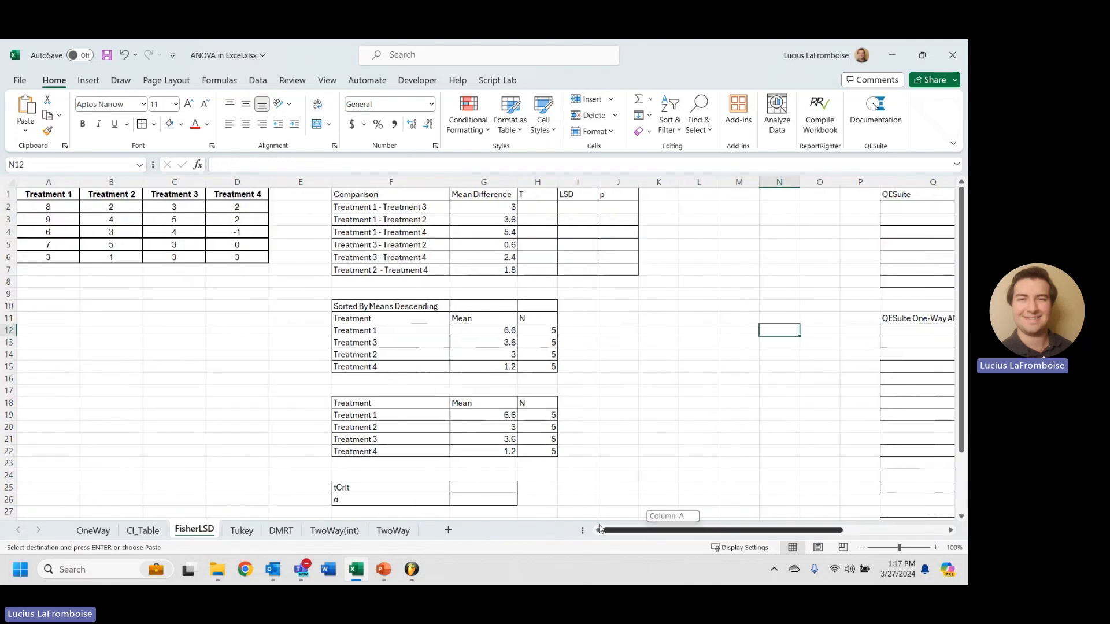
pyautogui.click(36, 212)
pyautogui.hotkey('ctrl', 'v')
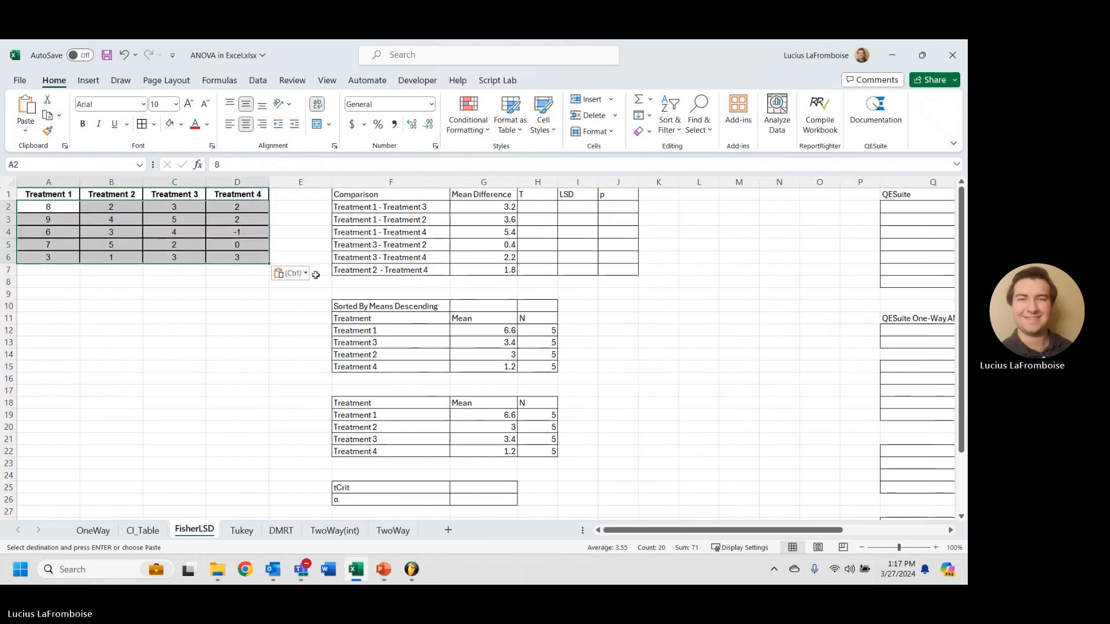
pyautogui.hotkey('ctrl', 's')
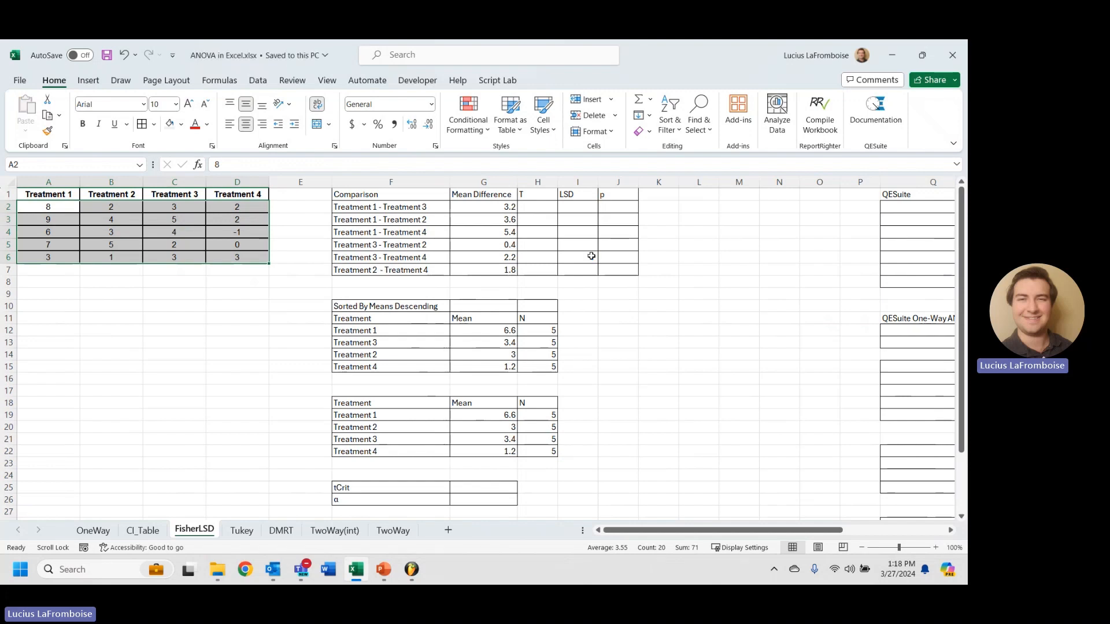
# - Enter =QE.ANOVAONEWAY(A1:D6) in Q12, below the QESuite One-Way ANOVA heading
pyautogui.click(548, 245)
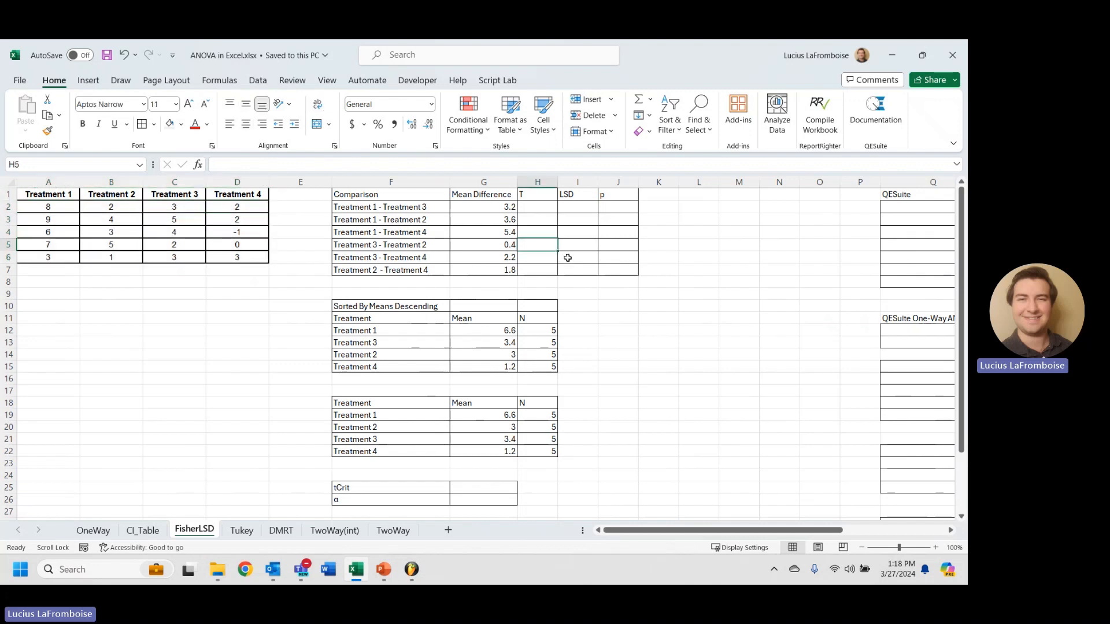
pyautogui.click(546, 211)
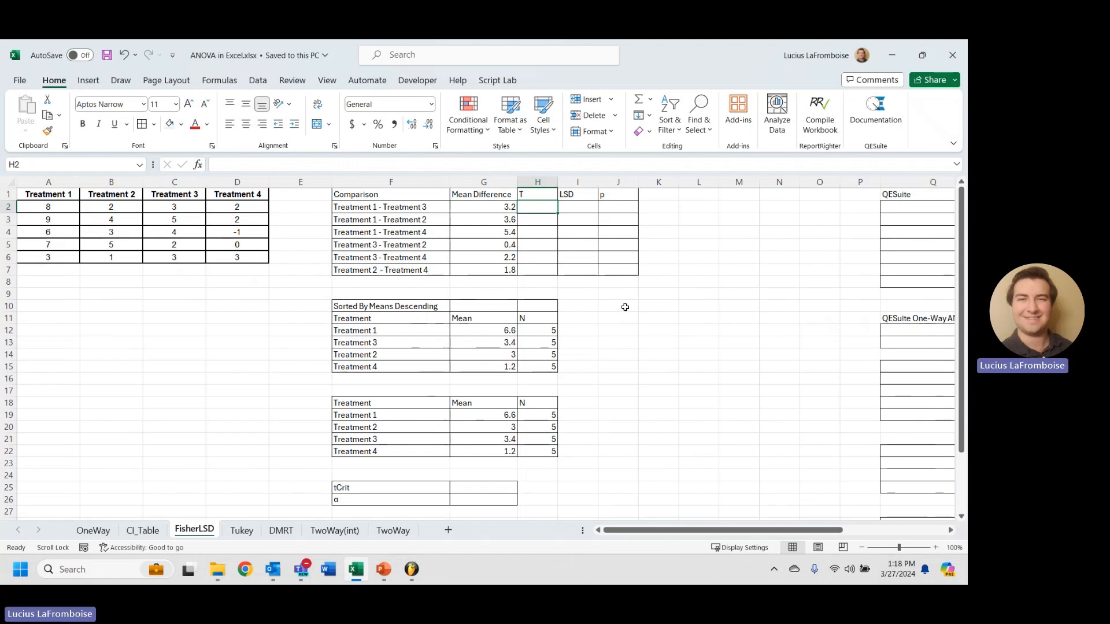
pyautogui.click(926, 331)
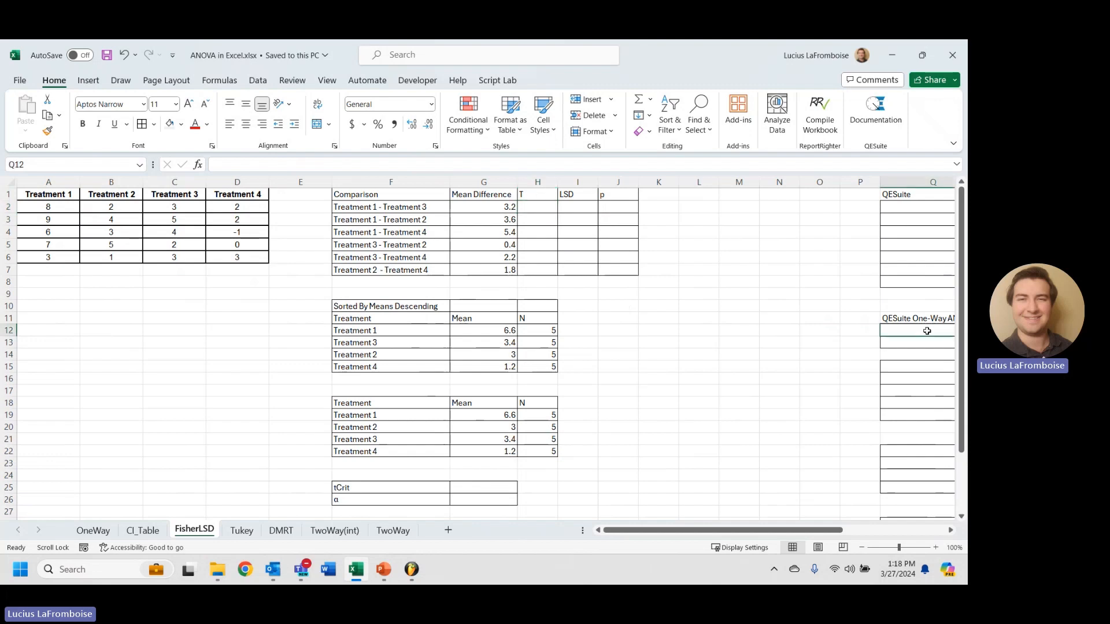
pyautogui.write('=')
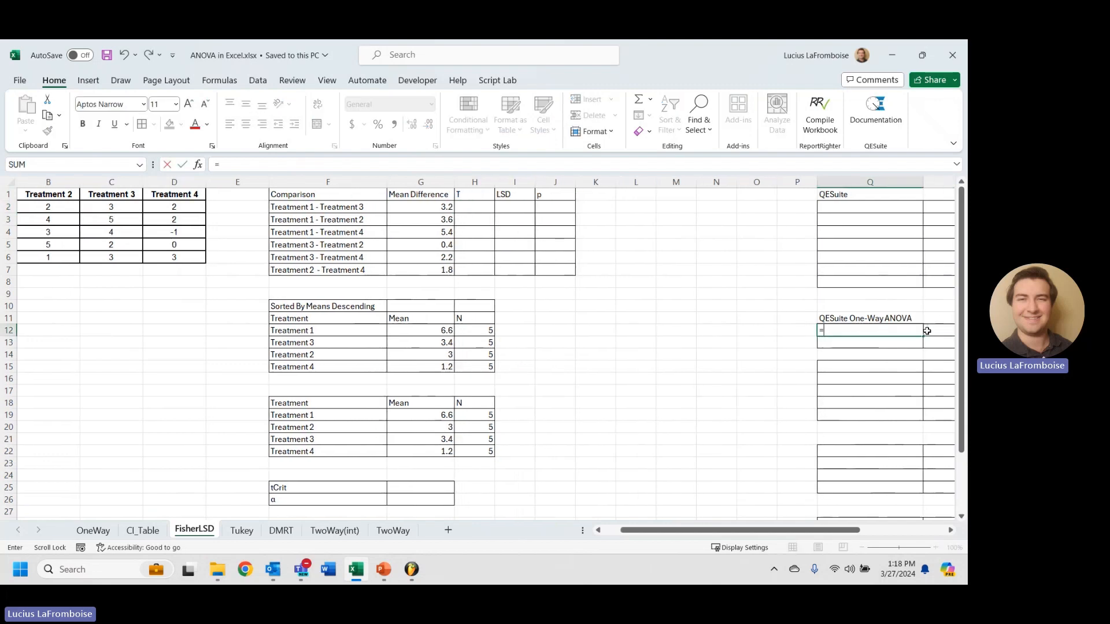
pyautogui.write('QE.ANOVAONEWAY(')
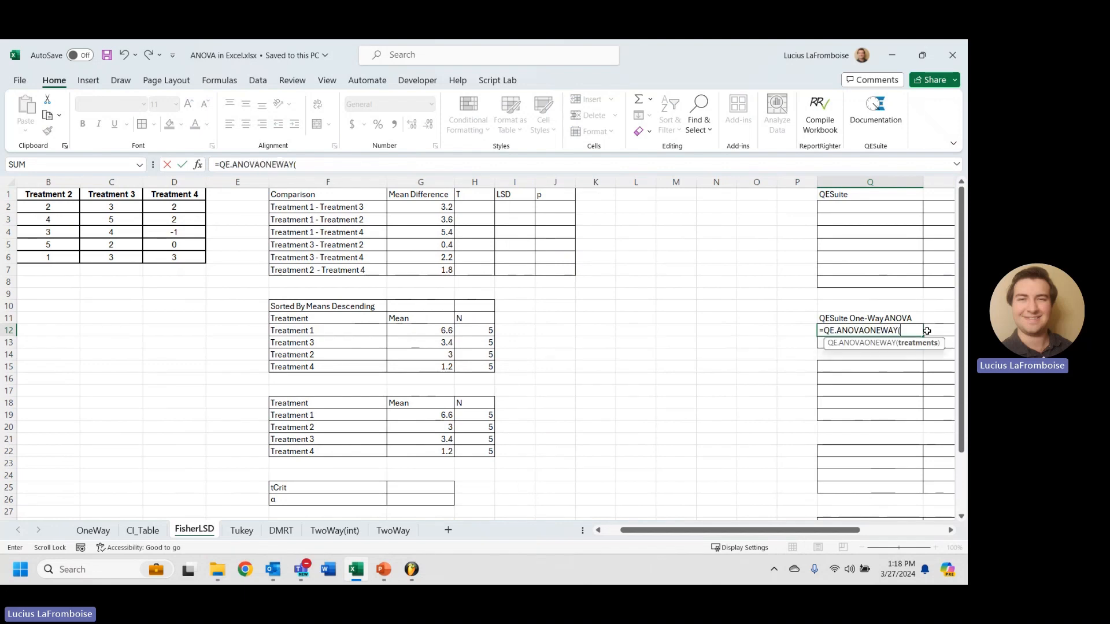
pyautogui.moveTo(724, 535); pyautogui.dragTo(706, 535)
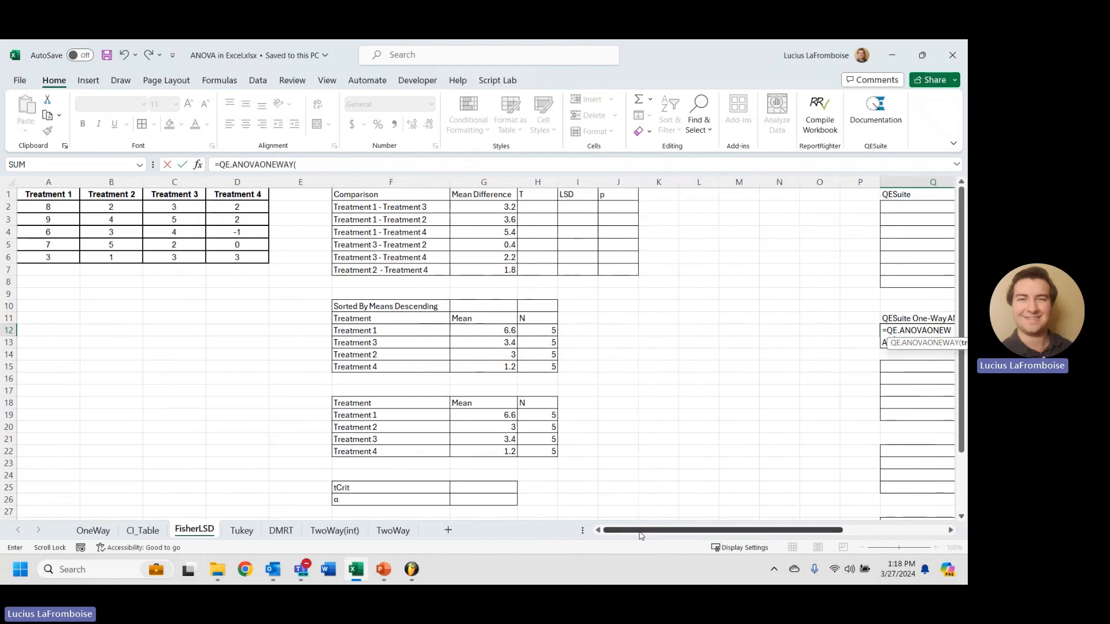
pyautogui.moveTo(59, 196); pyautogui.dragTo(221, 257)
pyautogui.press('Return')
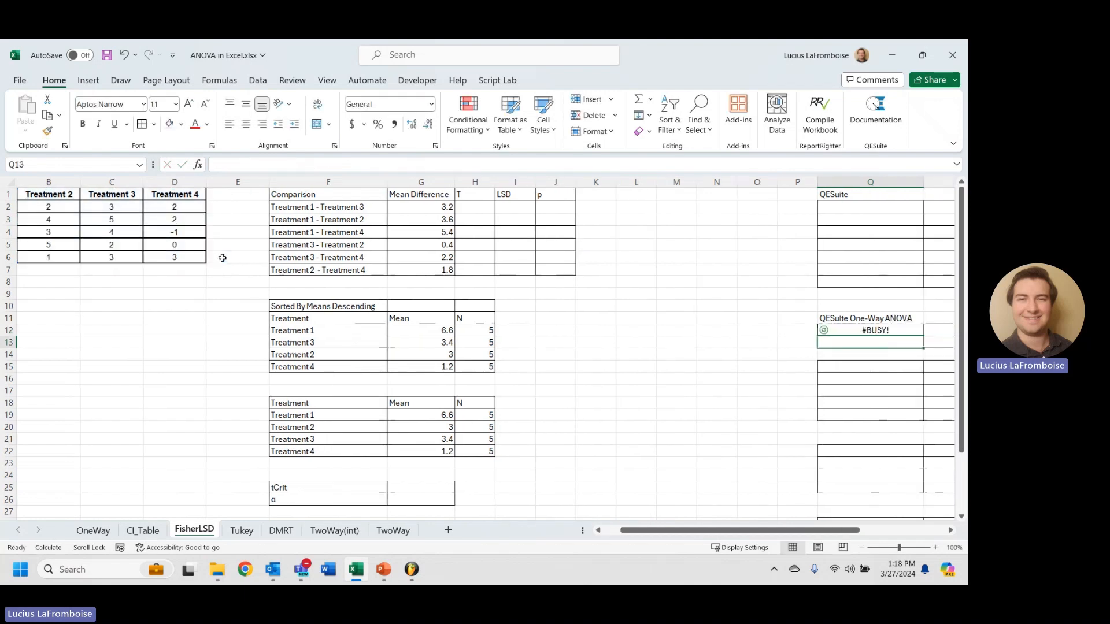
pyautogui.scroll(-3, 772, 501)
pyautogui.scroll(3, 772, 501)
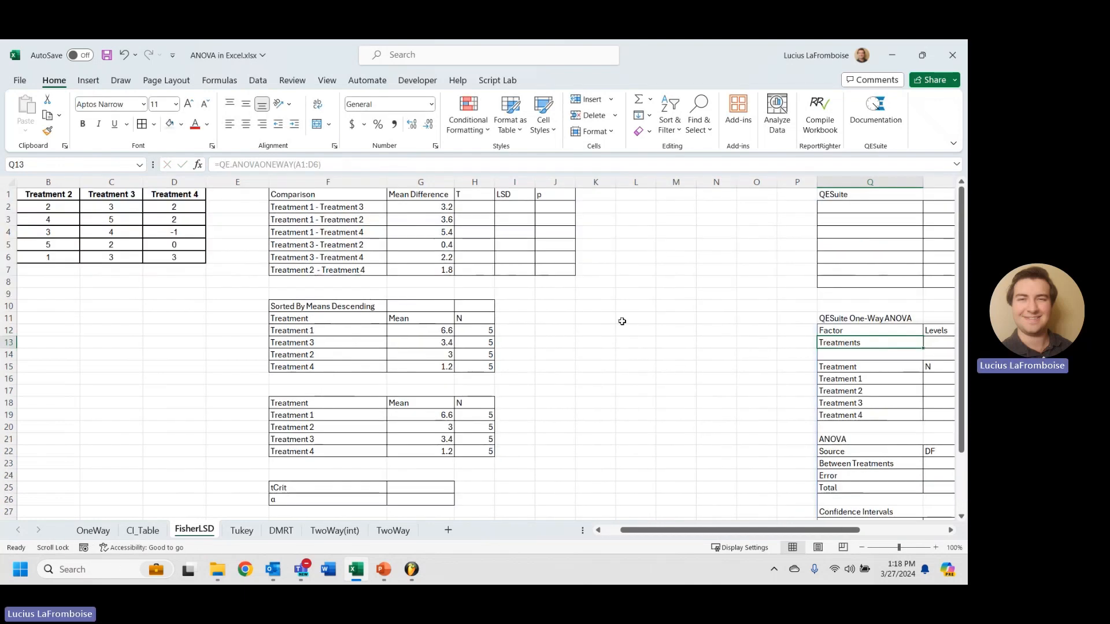
# - Begin the T formula in H2 by dividing the mean difference by a square root of the Error Adj MS: =G2/SQRT($T$24
pyautogui.moveTo(798, 530); pyautogui.dragTo(838, 530)
pyautogui.scroll(-3, 763, 497)
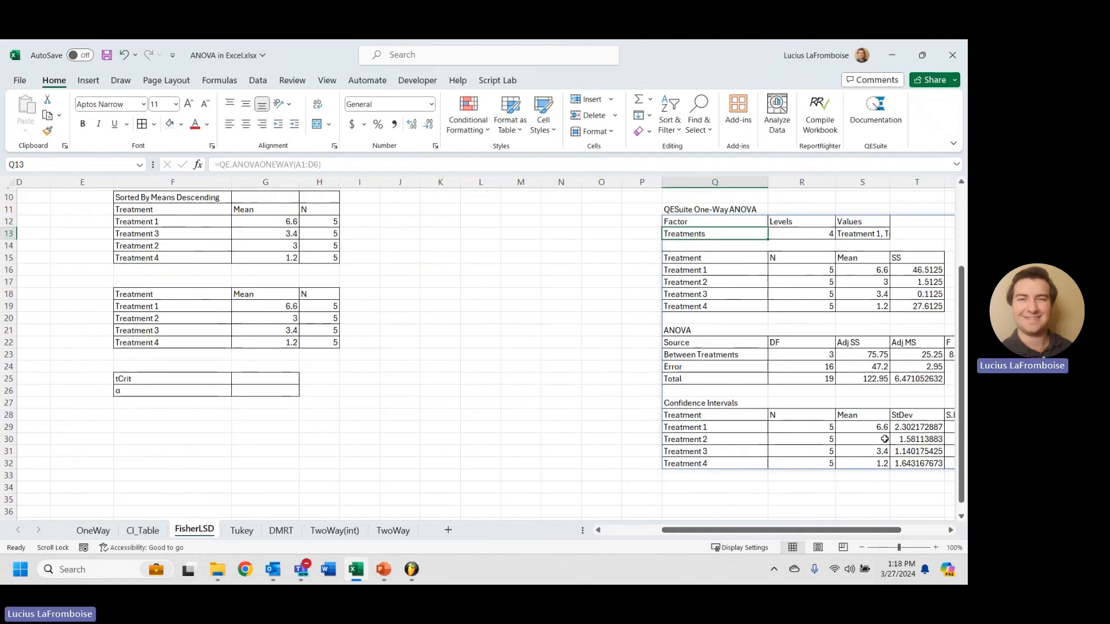
pyautogui.click(917, 366)
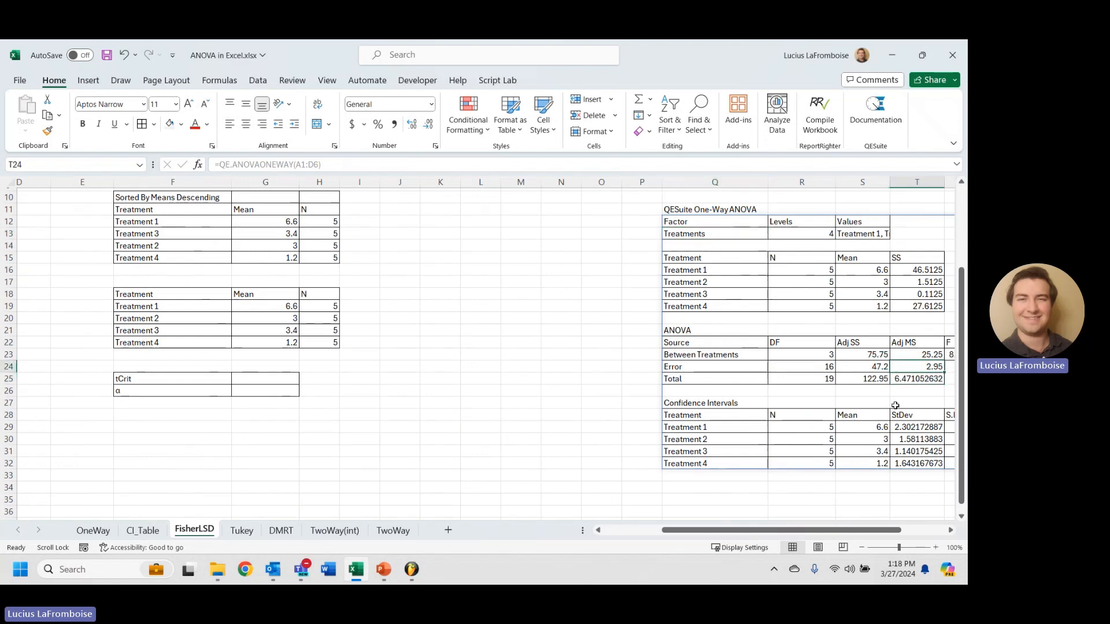
pyautogui.moveTo(717, 533); pyautogui.dragTo(659, 532)
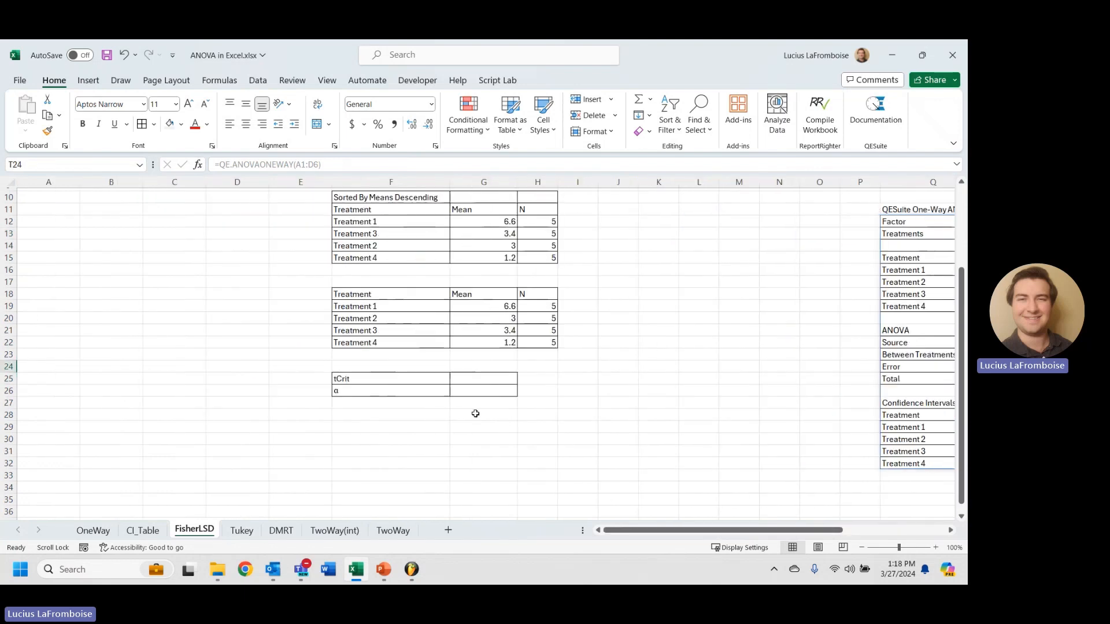
pyautogui.scroll(3, 508, 323)
pyautogui.click(549, 206)
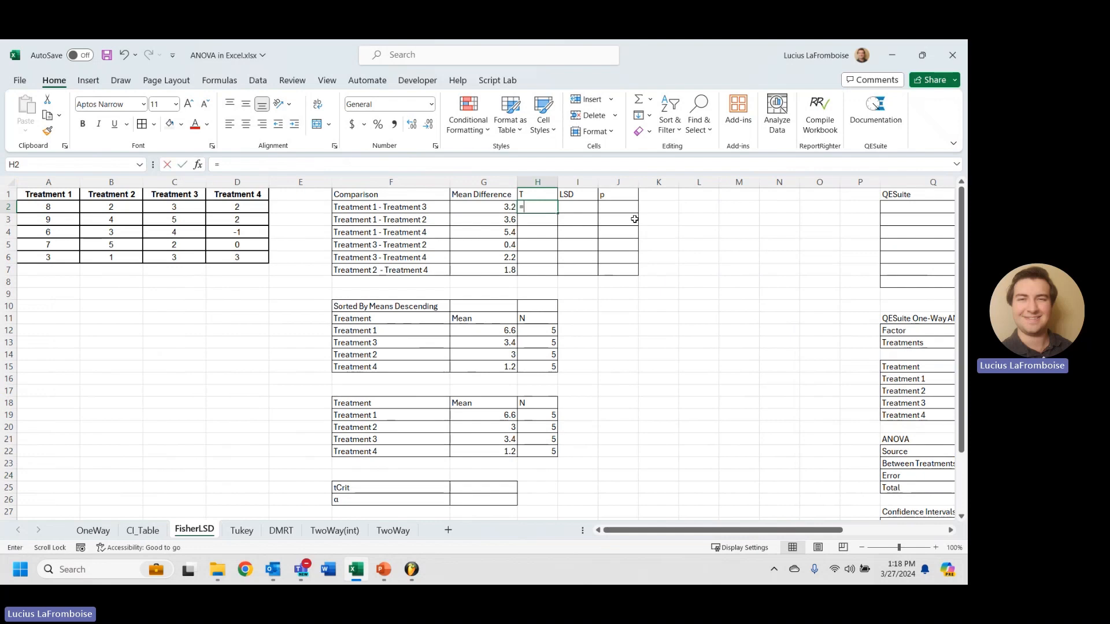
pyautogui.write('=')
pyautogui.click(502, 207)
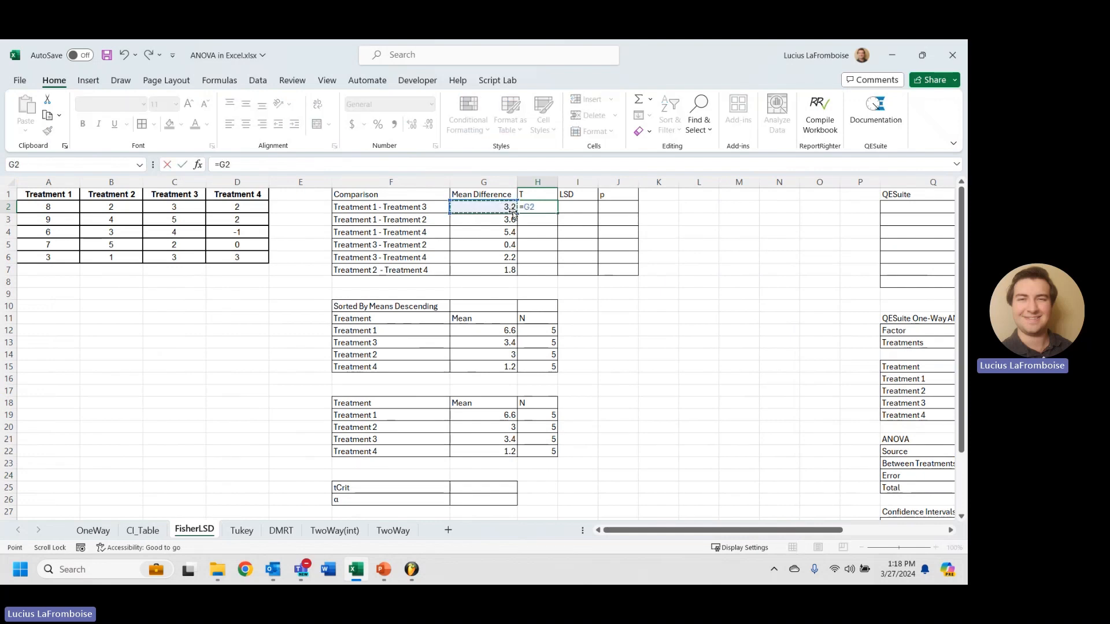
pyautogui.write('/SQRT(')
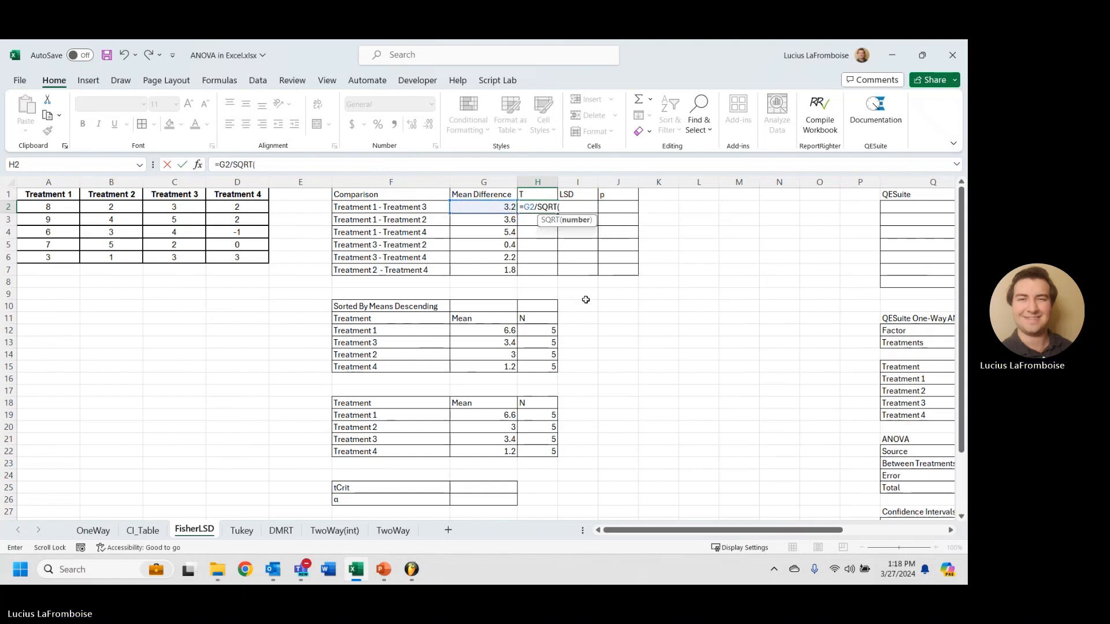
pyautogui.moveTo(717, 530); pyautogui.dragTo(767, 529)
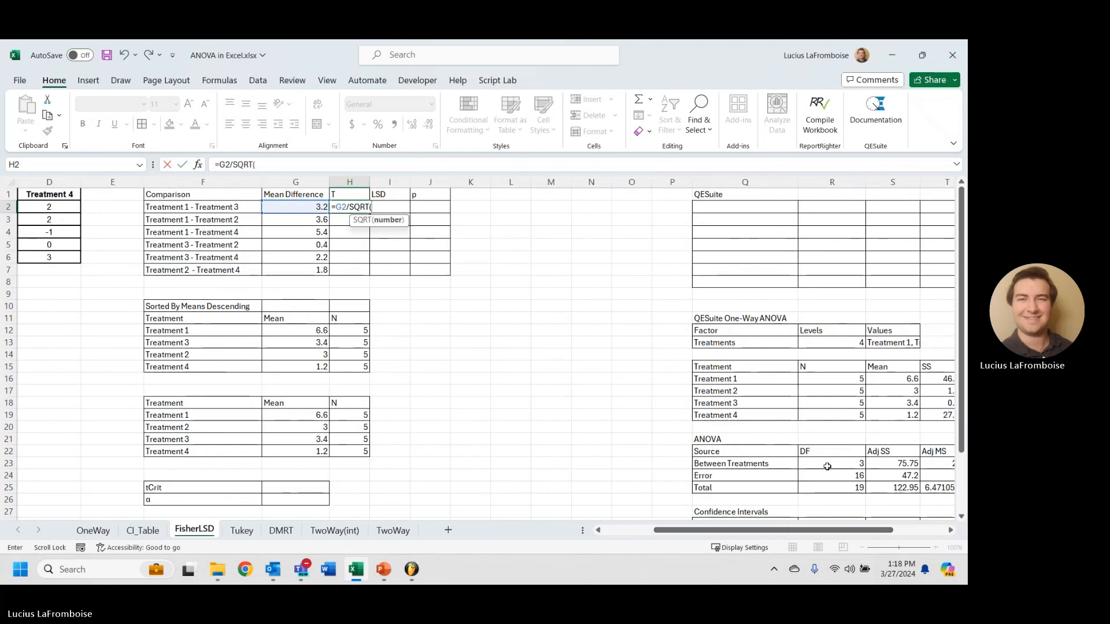
pyautogui.click(936, 475)
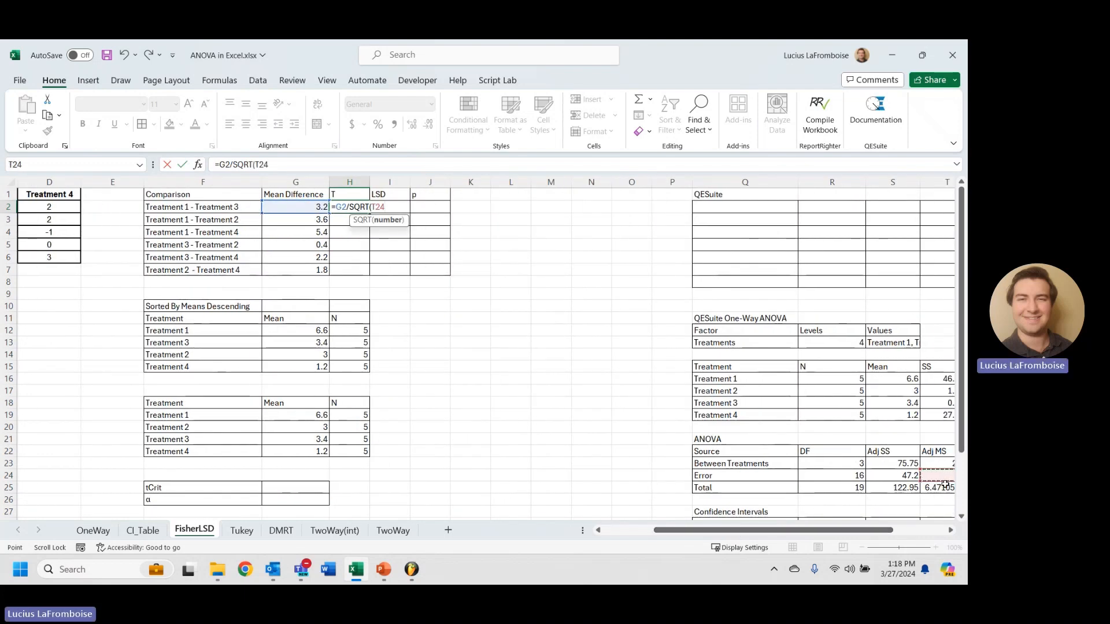
pyautogui.press('F4')
# - Complete the H2 formula with the reciprocal group sizes as =G2/SQRT($T$24*((1/$H$12)+(1/H13)))
pyautogui.write('*(1/1/')
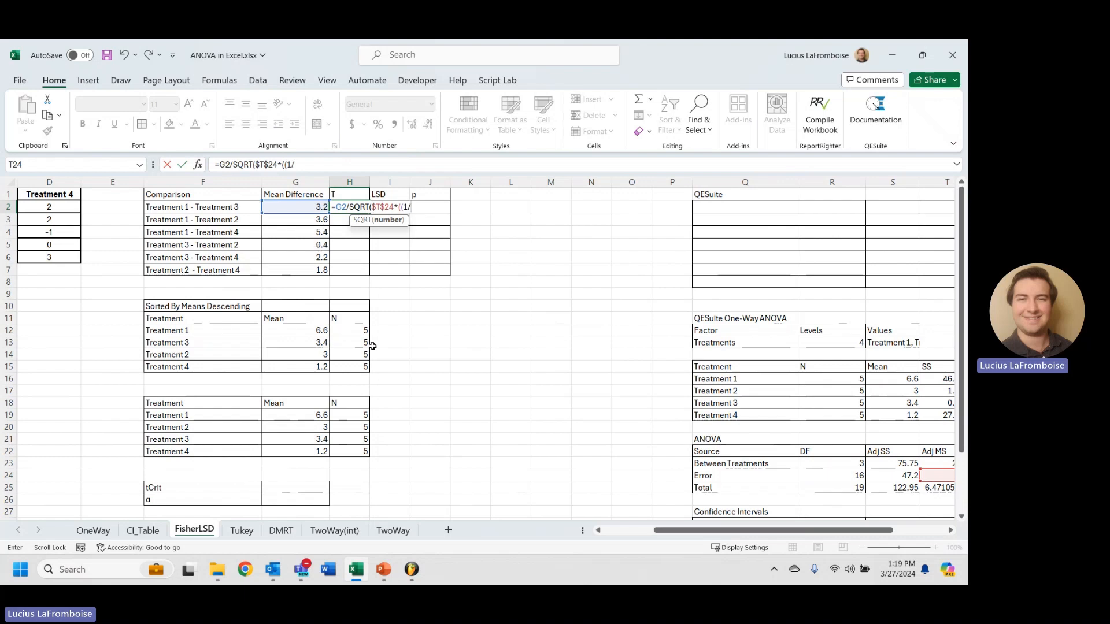
pyautogui.click(359, 331)
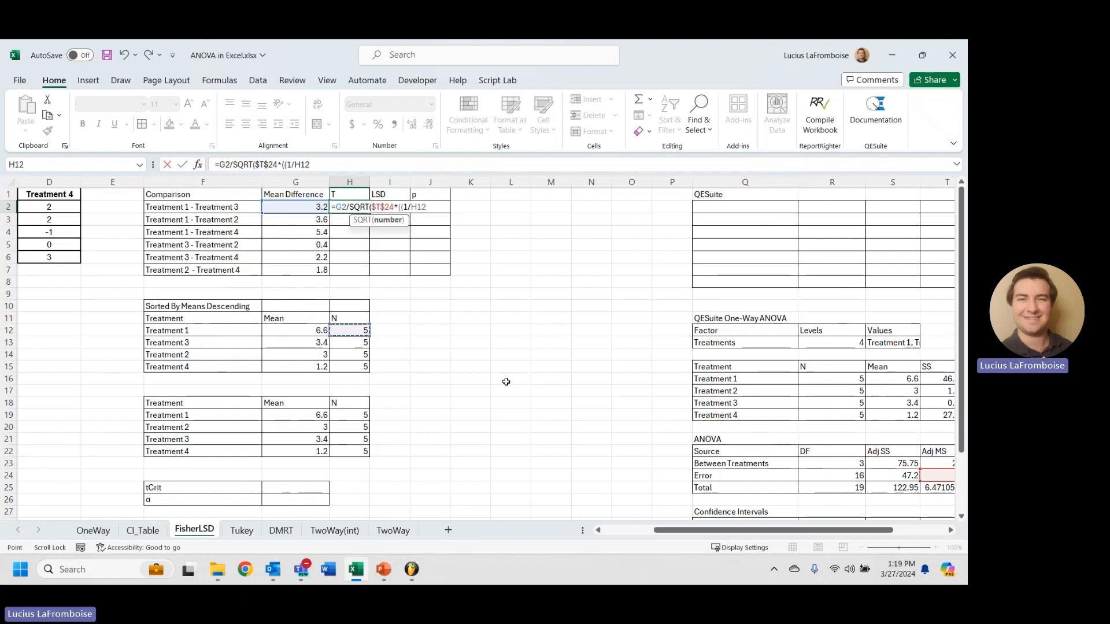
pyautogui.press('F4')
pyautogui.write(')+(1')
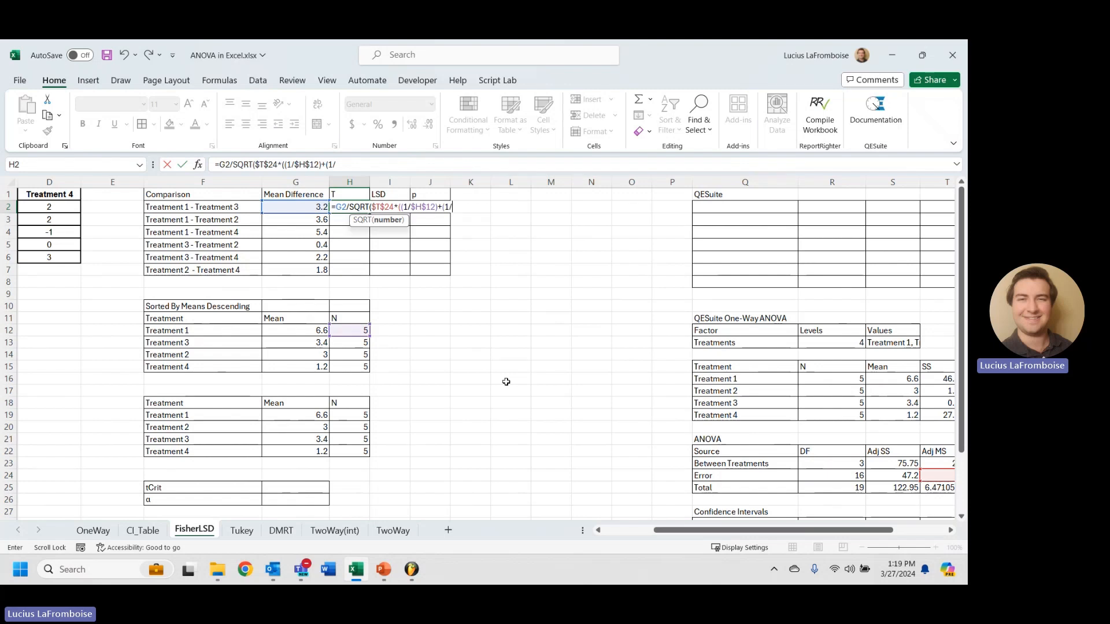
pyautogui.write('/')
pyautogui.click(359, 343)
pyautogui.write('))')
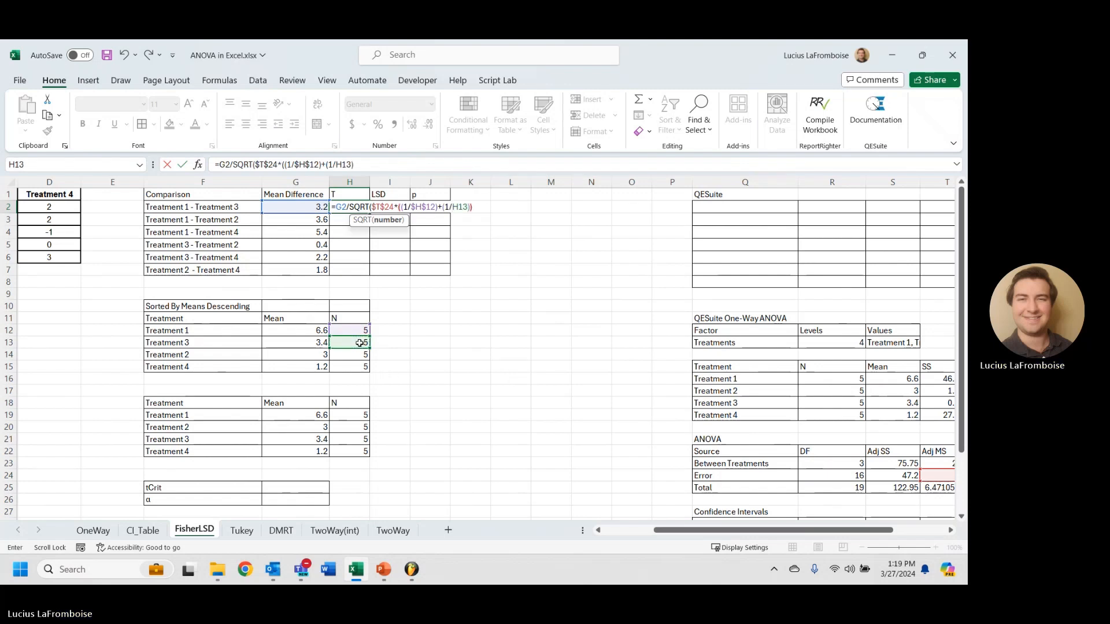
pyautogui.write(')')
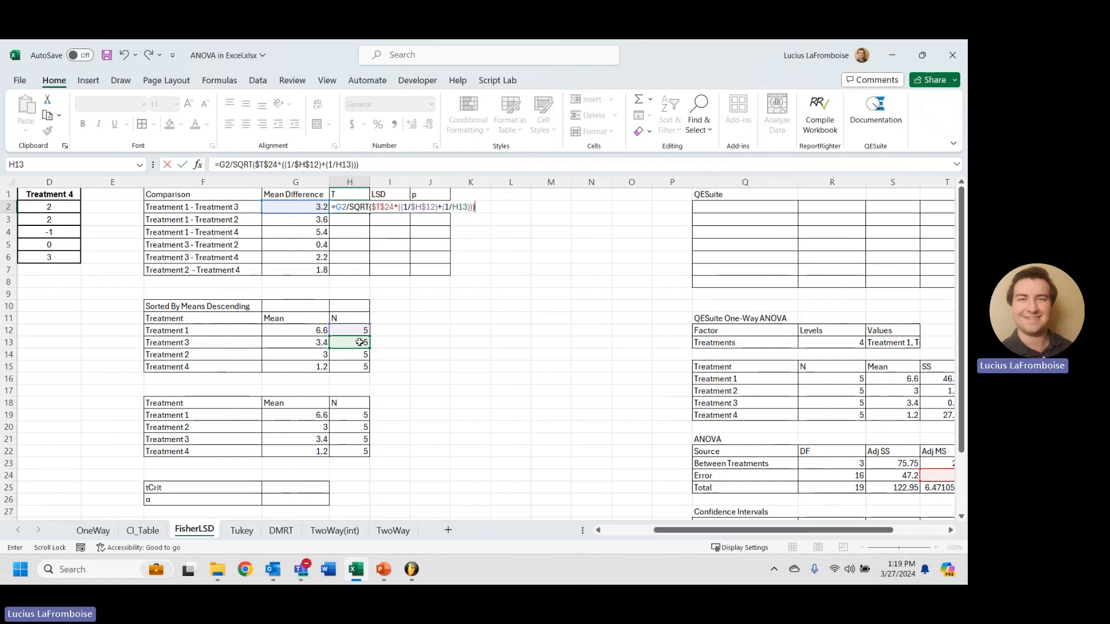
pyautogui.press('Return')
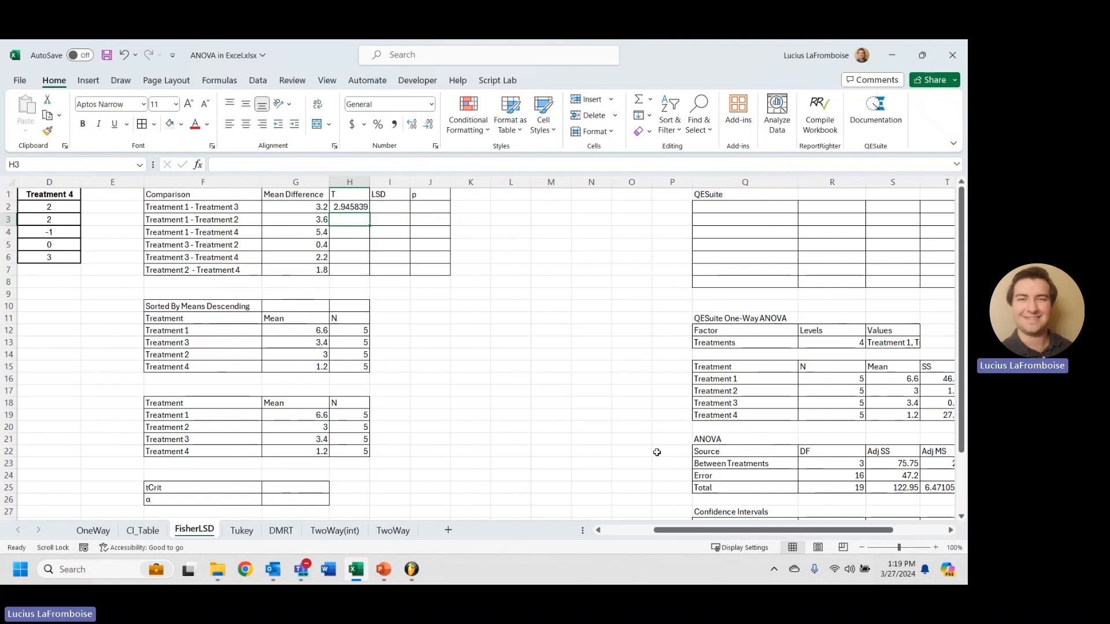
# - Fill the T formula from H2 down through H5 and select H5
pyautogui.moveTo(659, 531); pyautogui.dragTo(624, 540)
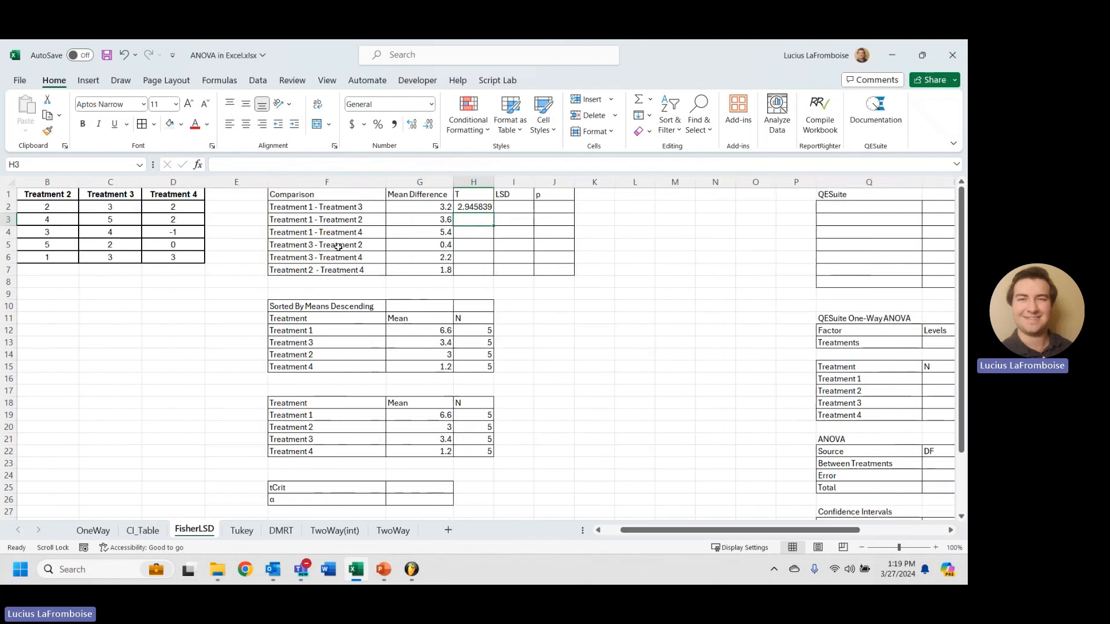
pyautogui.click(482, 207)
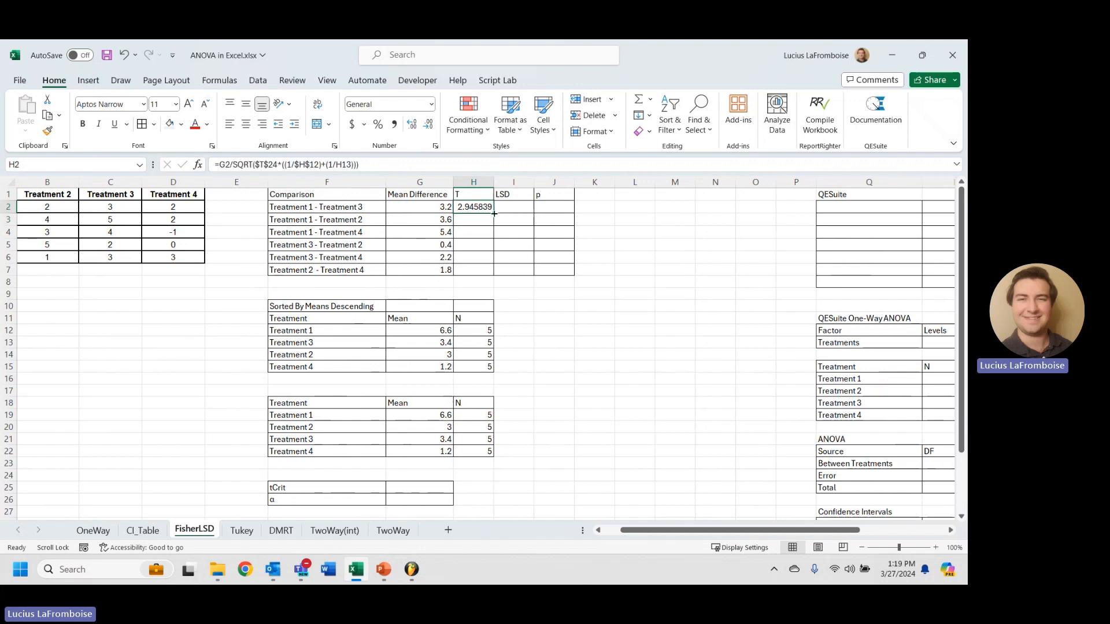
pyautogui.click(368, 166)
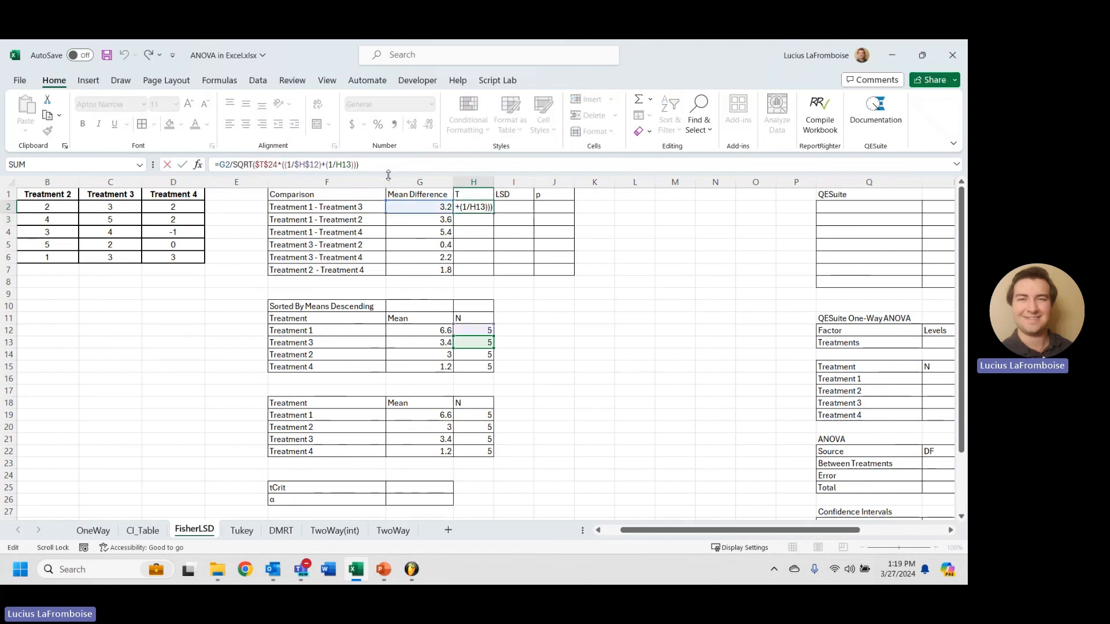
pyautogui.hotkey('ctrl', 'Return')
pyautogui.moveTo(493, 212); pyautogui.dragTo(472, 253)
pyautogui.click(470, 248)
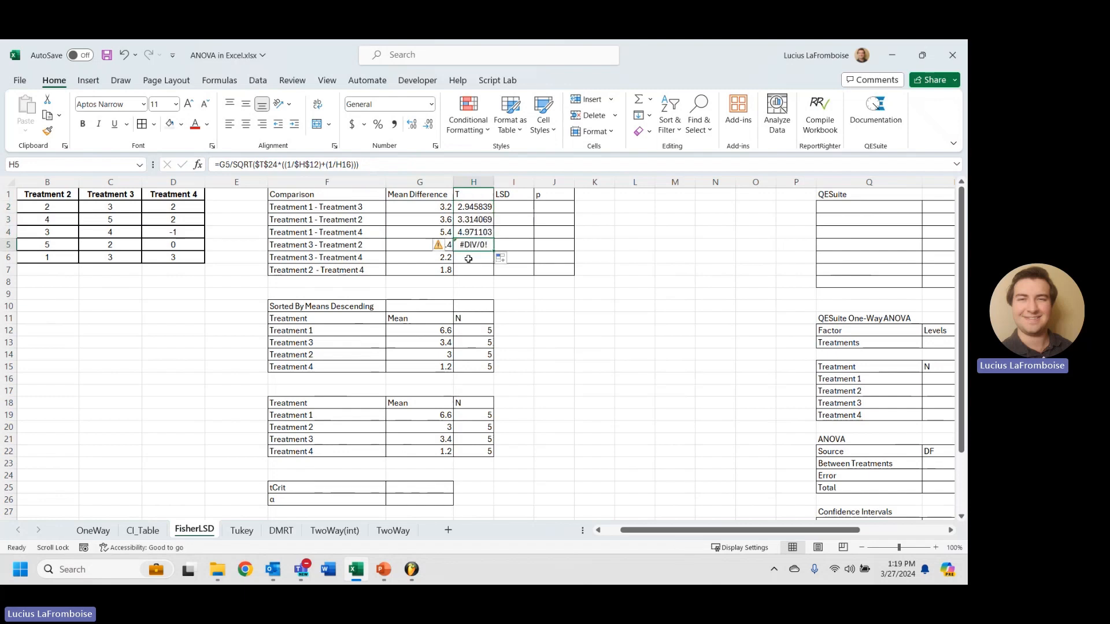
# - Correct the T formula for Treatment 3 - Treatment 2 in H5 to =G5/SQRT($T$24*((1/$H$13)+(1/H14)))
pyautogui.click(354, 165)
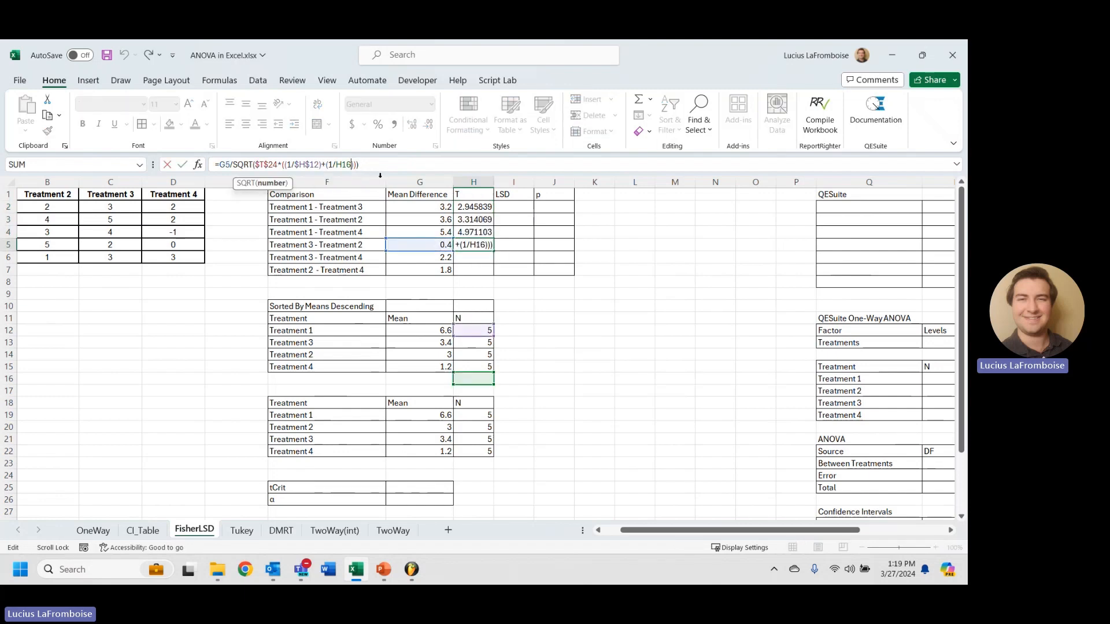
pyautogui.press('BackSpace')
pyautogui.write('4')
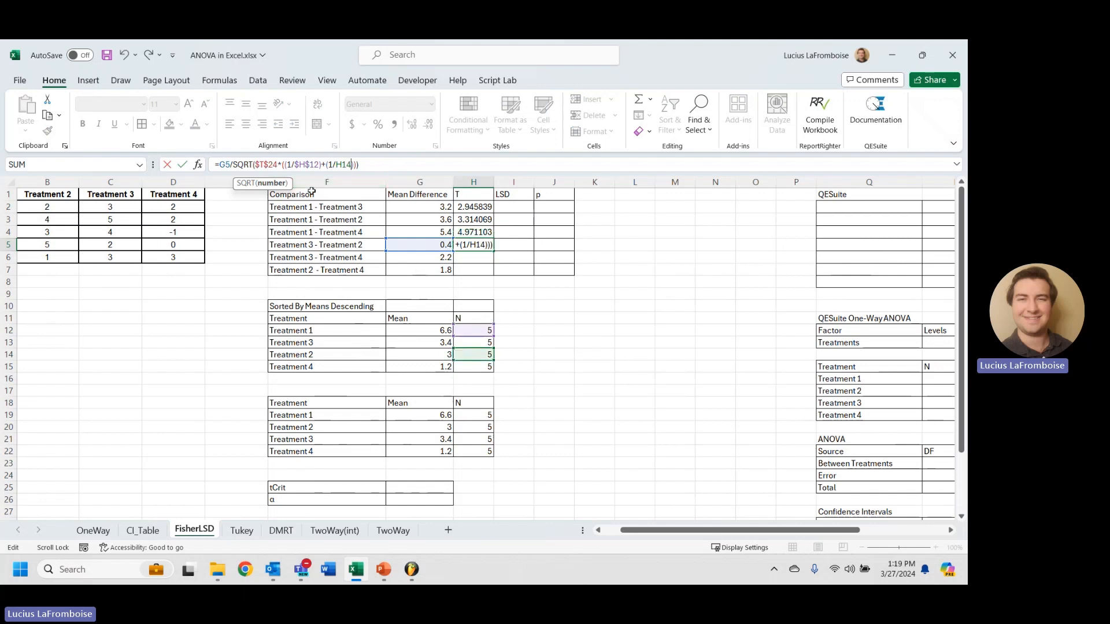
pyautogui.write('3')
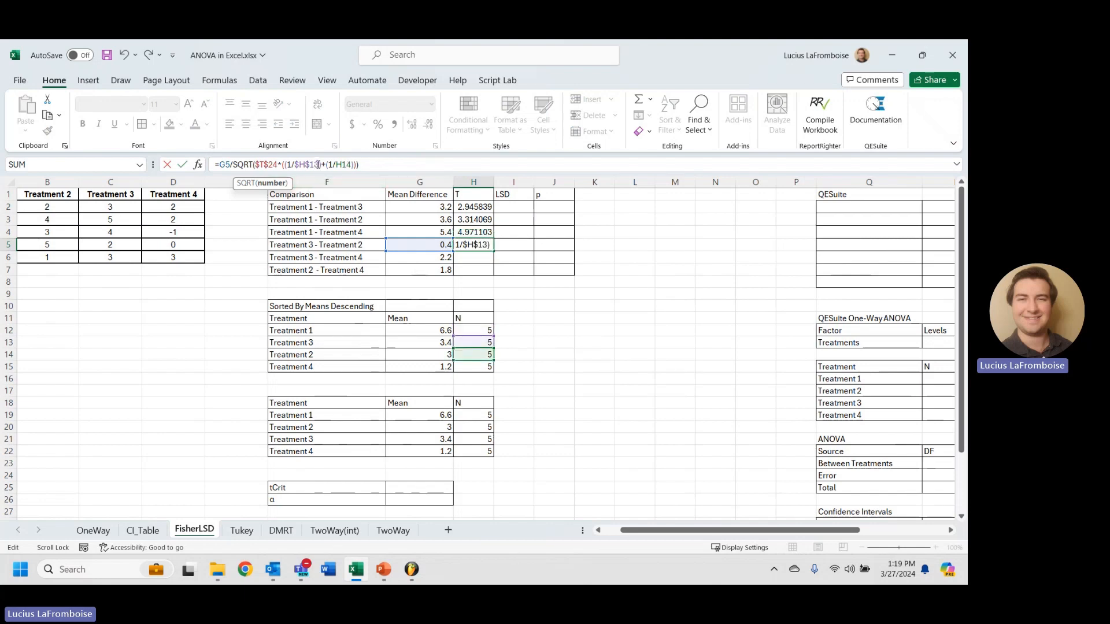
pyautogui.hotkey('ctrl', 'Return')
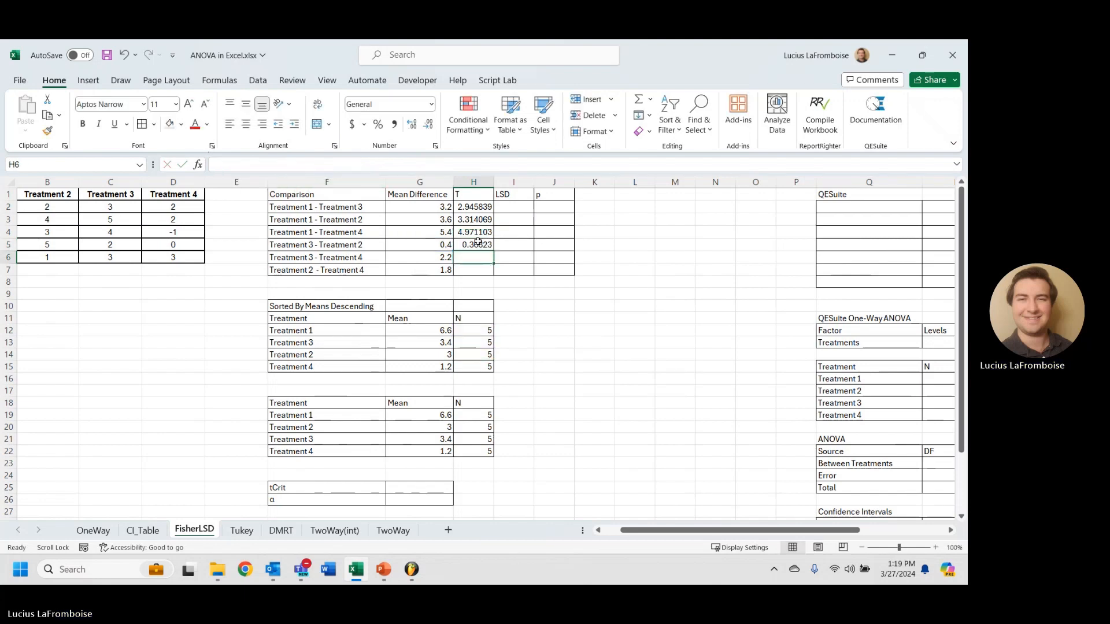
# - Fill the T formula from H5 down through H7 and correct H7 to =G7/SQRT($T$24*((1/$H$14)+(1/H15)))
pyautogui.moveTo(495, 249); pyautogui.dragTo(478, 270)
pyautogui.click(477, 271)
pyautogui.click(343, 166)
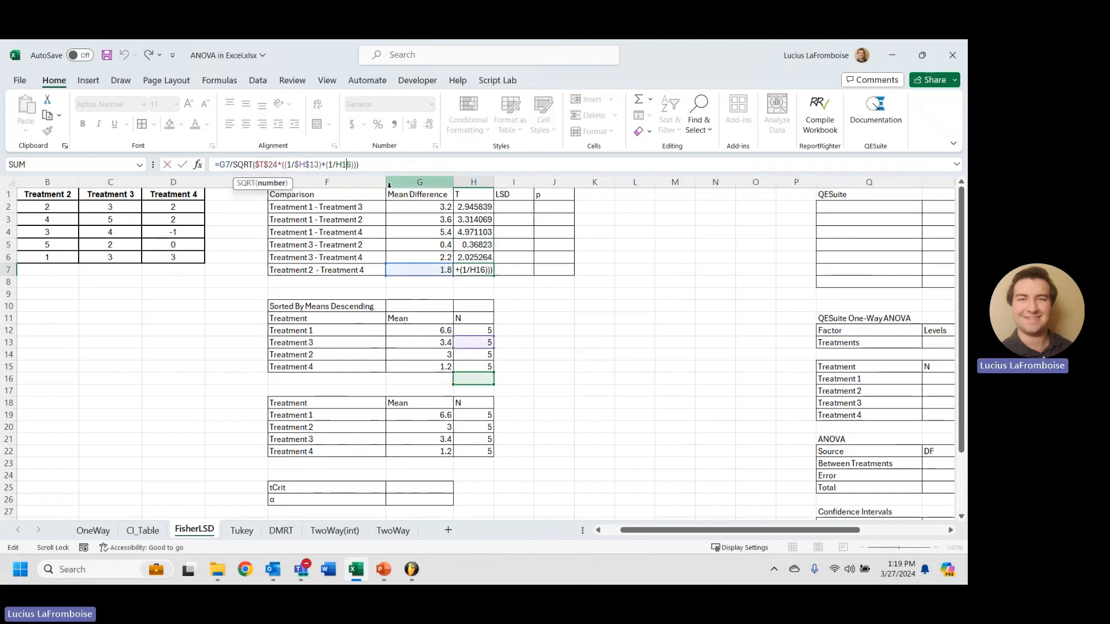
pyautogui.press('BackSpace')
pyautogui.write('5')
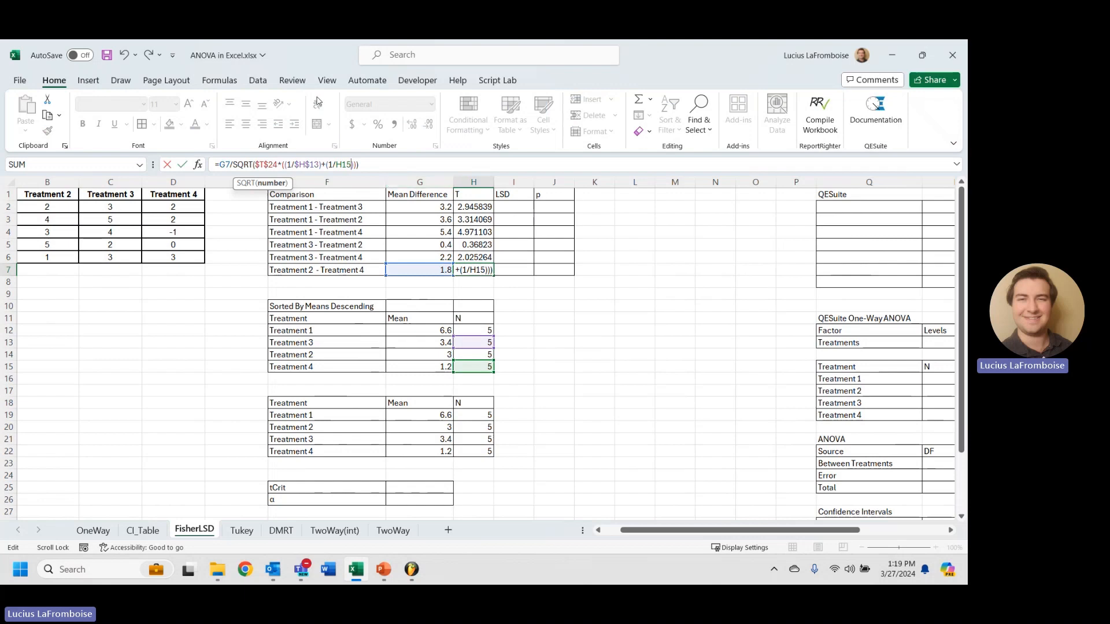
pyautogui.click(318, 166)
pyautogui.press('BackSpace')
pyautogui.write('4')
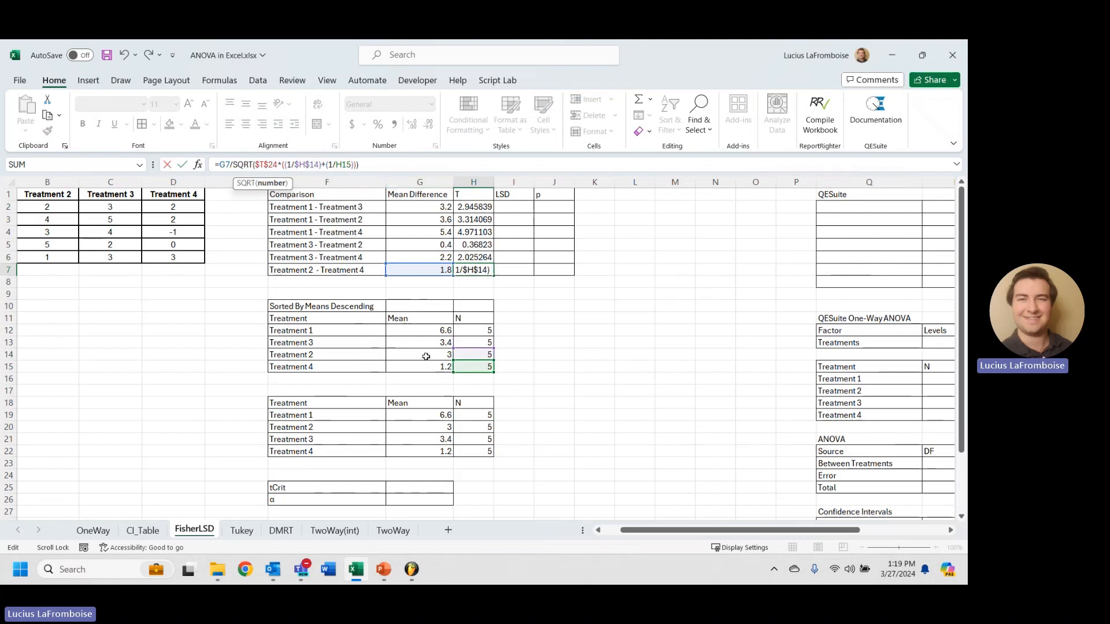
pyautogui.press('Return')
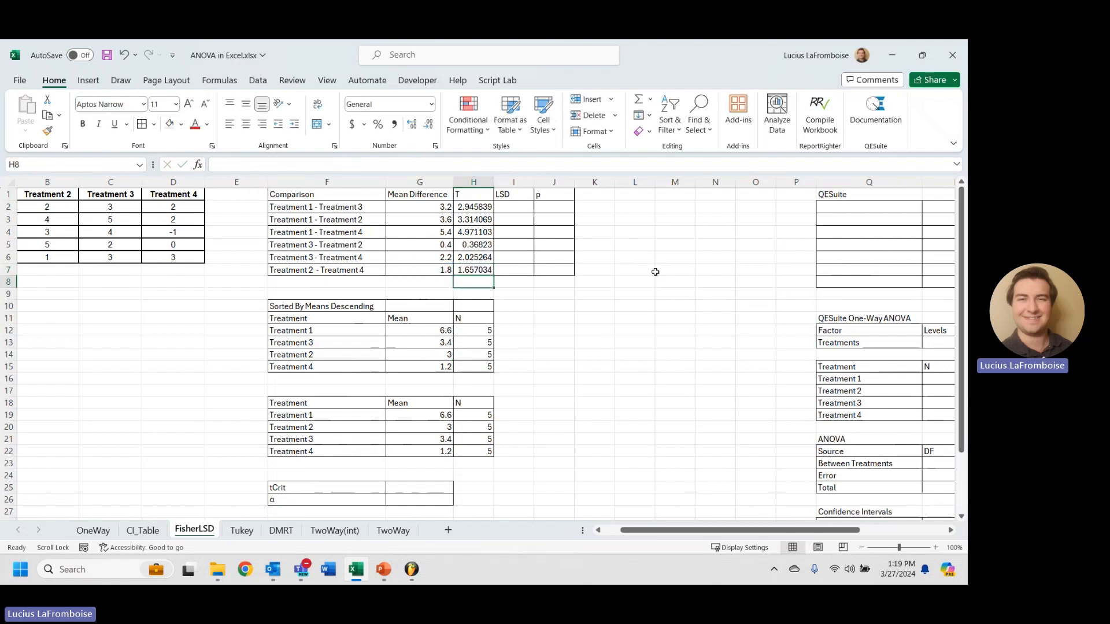
# - Enter 0.05 as the α value in G26, beneath tCrit
pyautogui.click(525, 206)
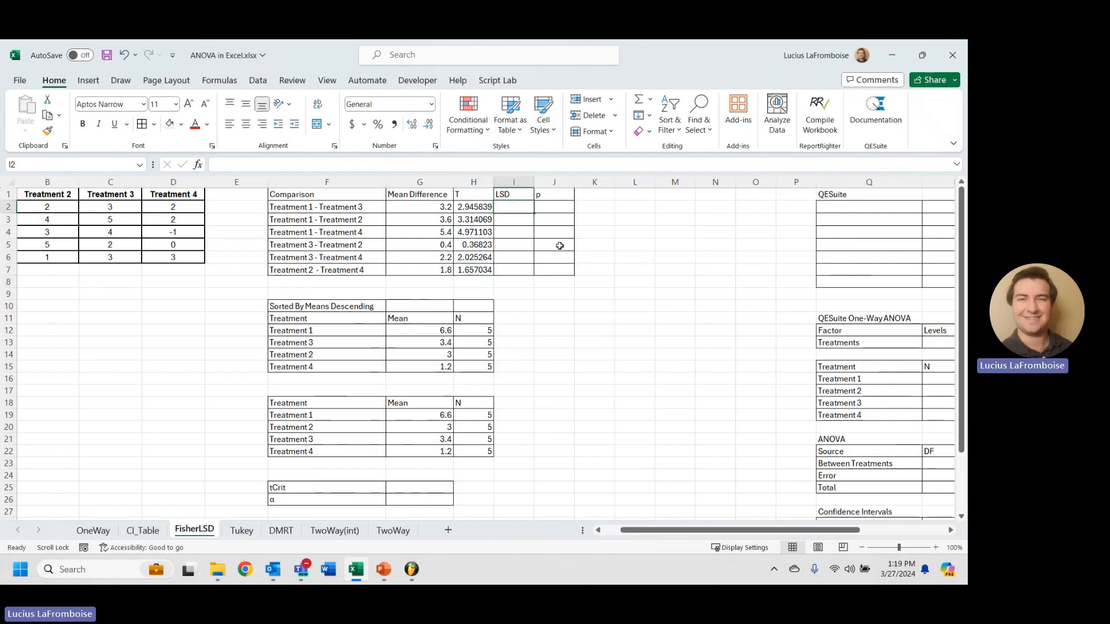
pyautogui.scroll(-1, 529, 335)
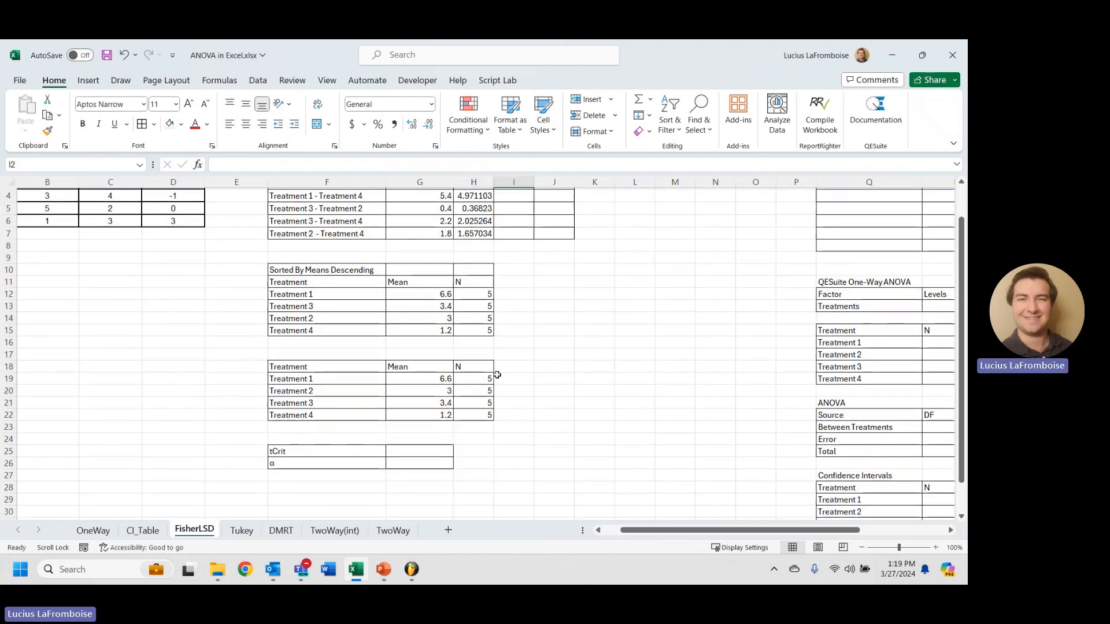
pyautogui.click(398, 451)
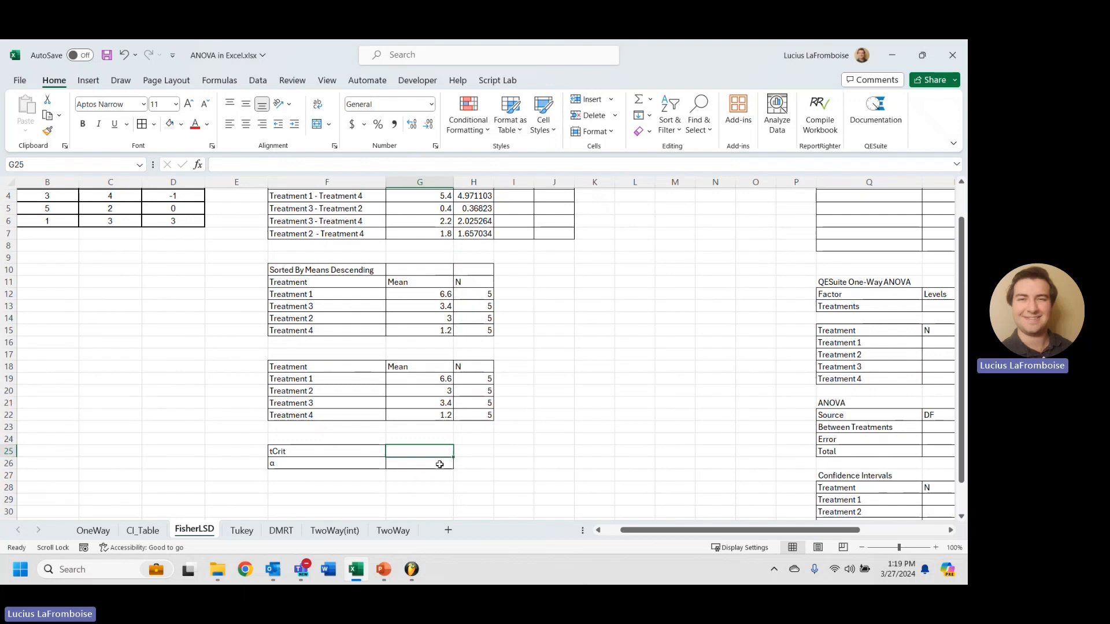
pyautogui.click(439, 464)
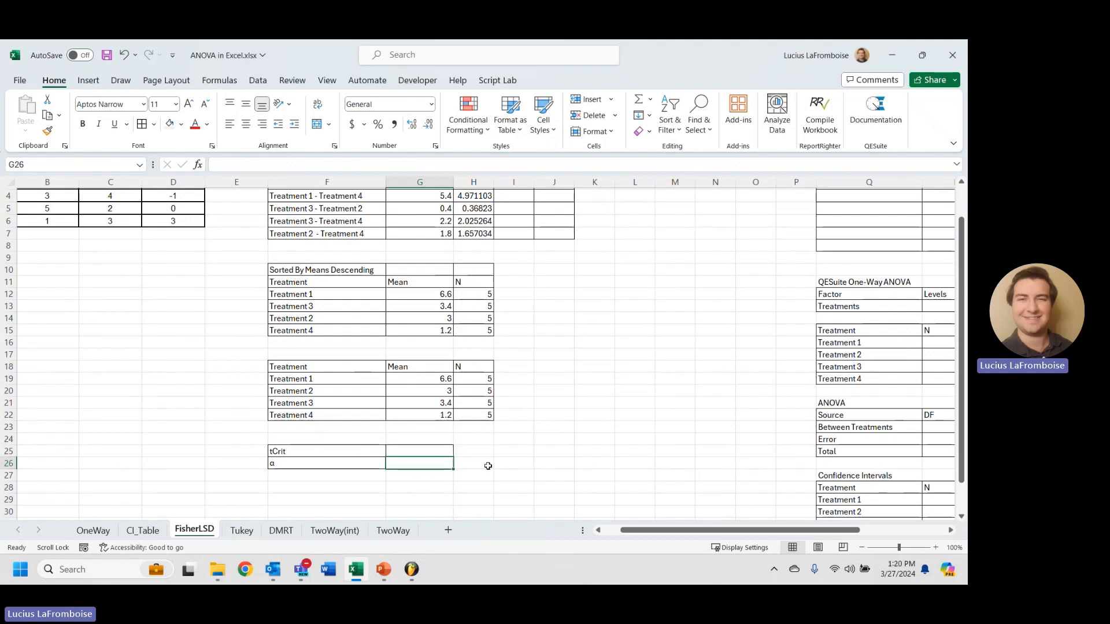
pyautogui.write('.05')
pyautogui.scroll(1, 488, 466)
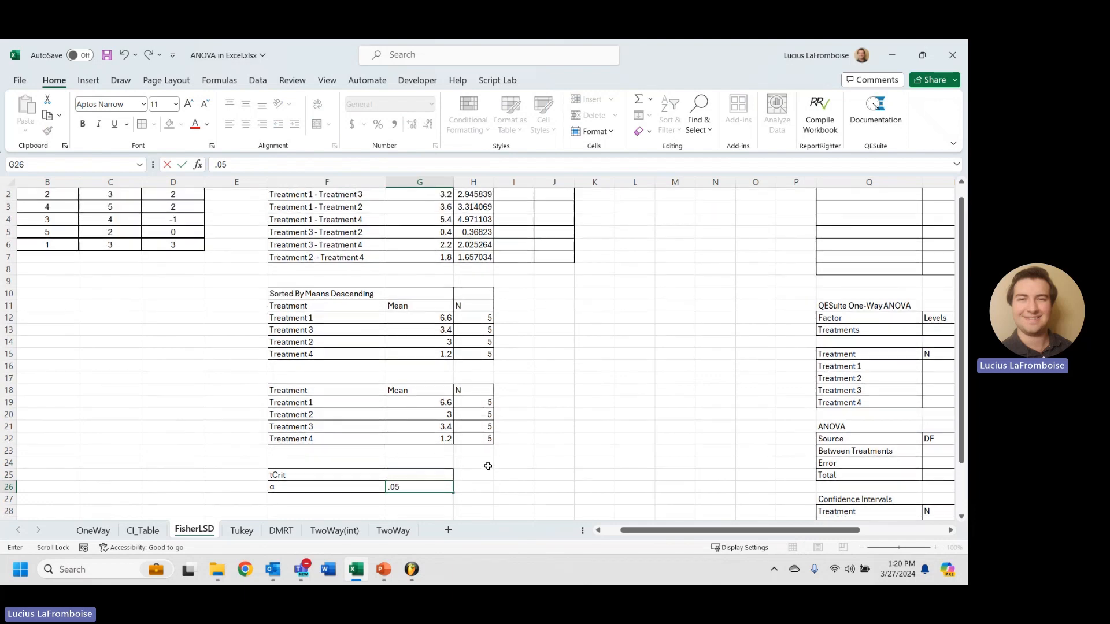
pyautogui.press('Up')
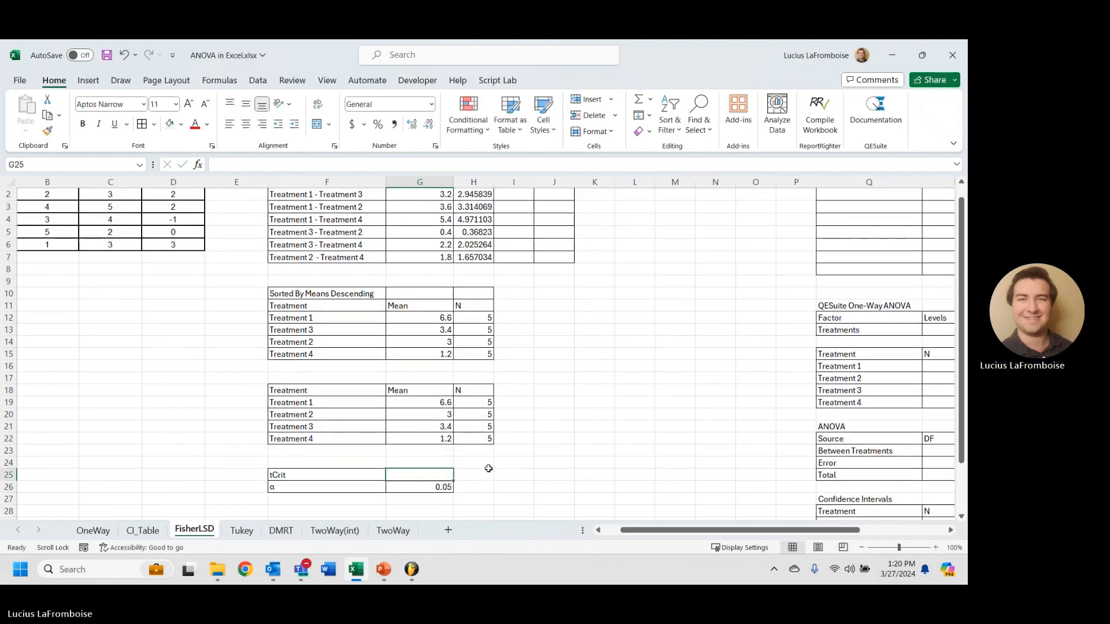
# - Calculate tCrit in G25 with =T.INV(1-G26/2,R24), using the ANOVA Error DF as the degrees of freedom
pyautogui.write('=t.')
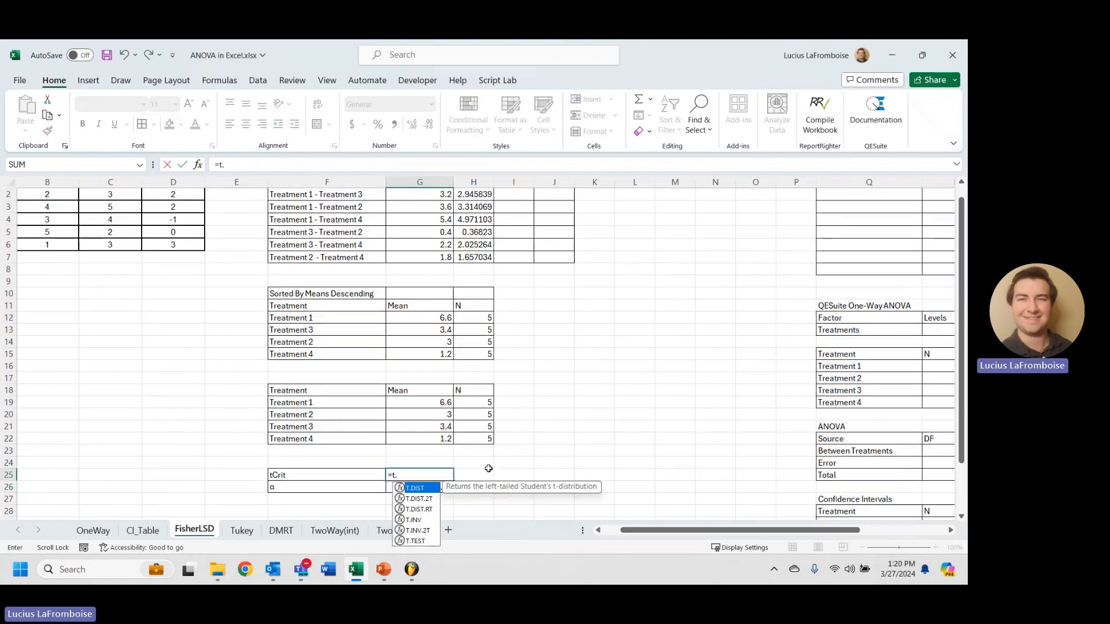
pyautogui.press('Down')
pyautogui.press('Down')
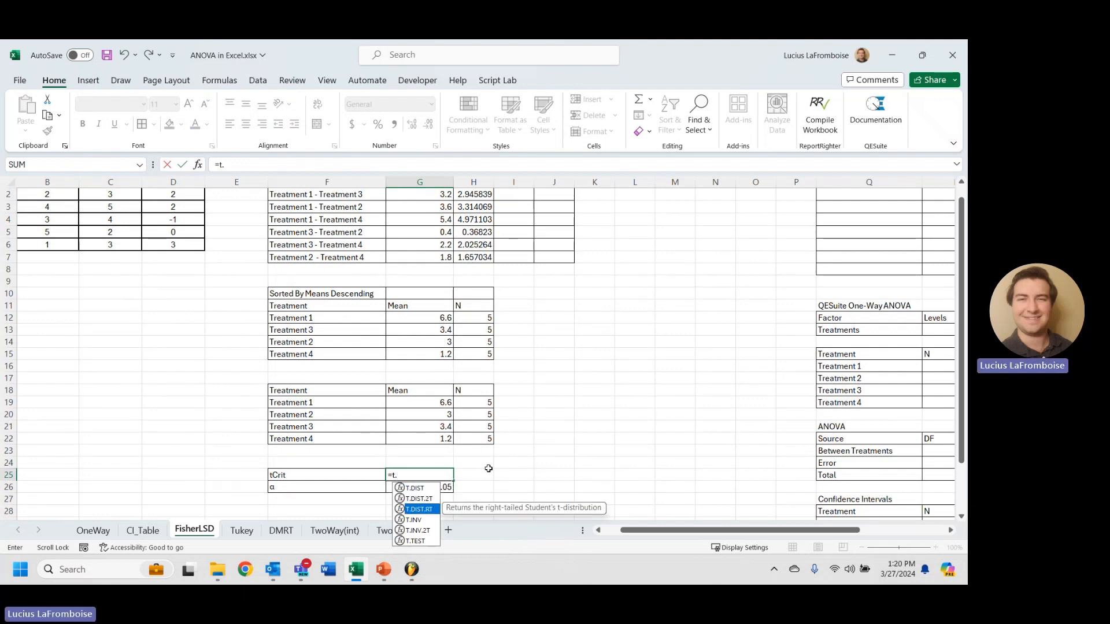
pyautogui.press('Down')
pyautogui.press('Tab')
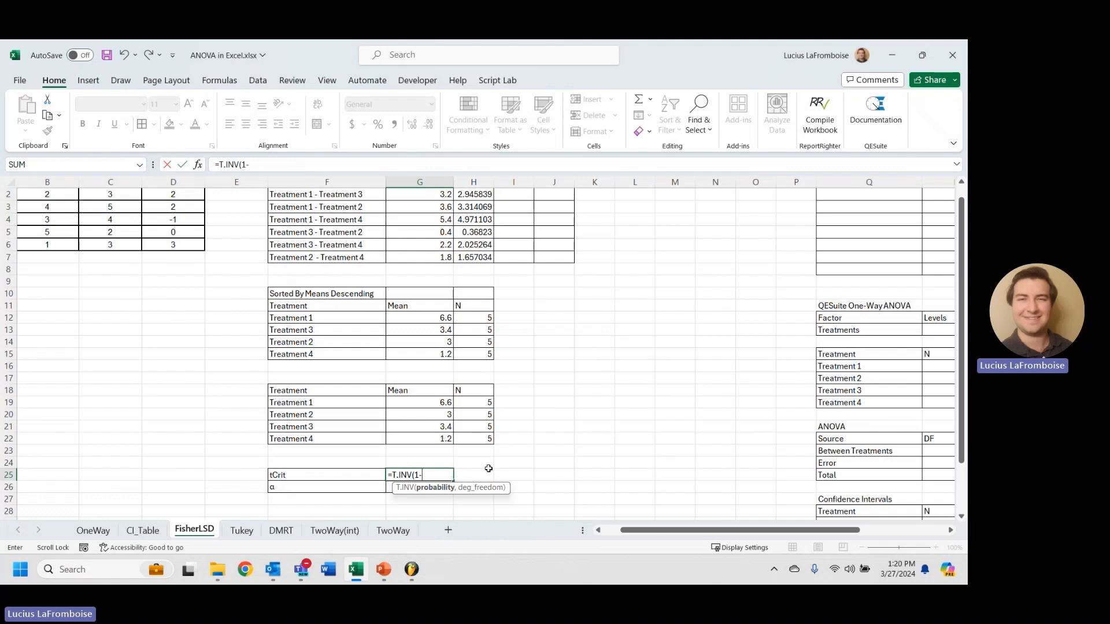
pyautogui.click(390, 487)
pyautogui.write('/2,')
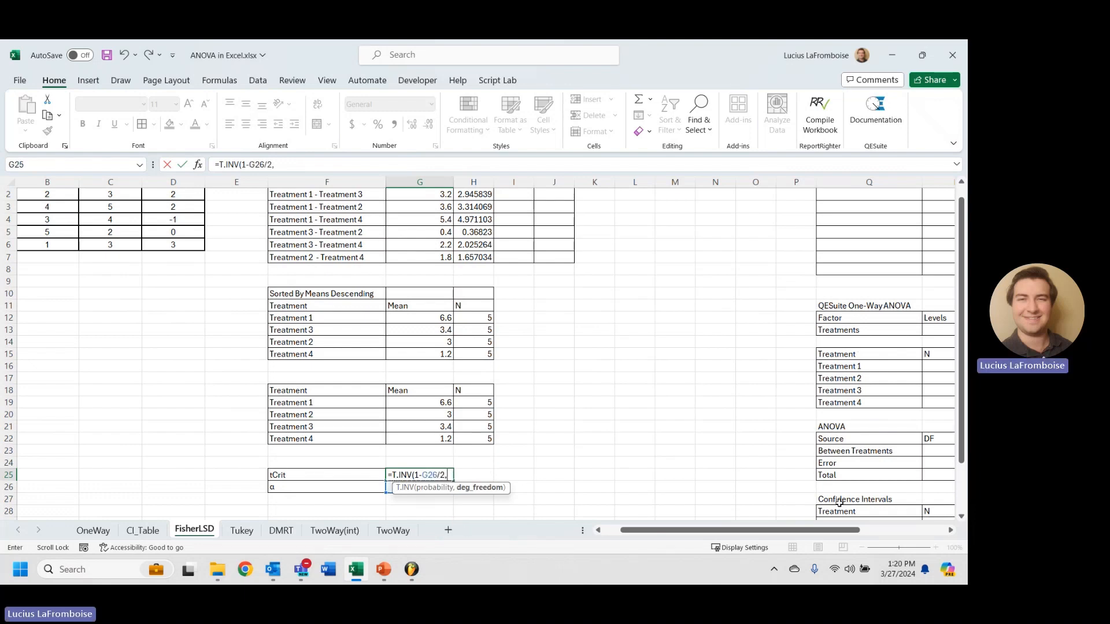
pyautogui.click(923, 466)
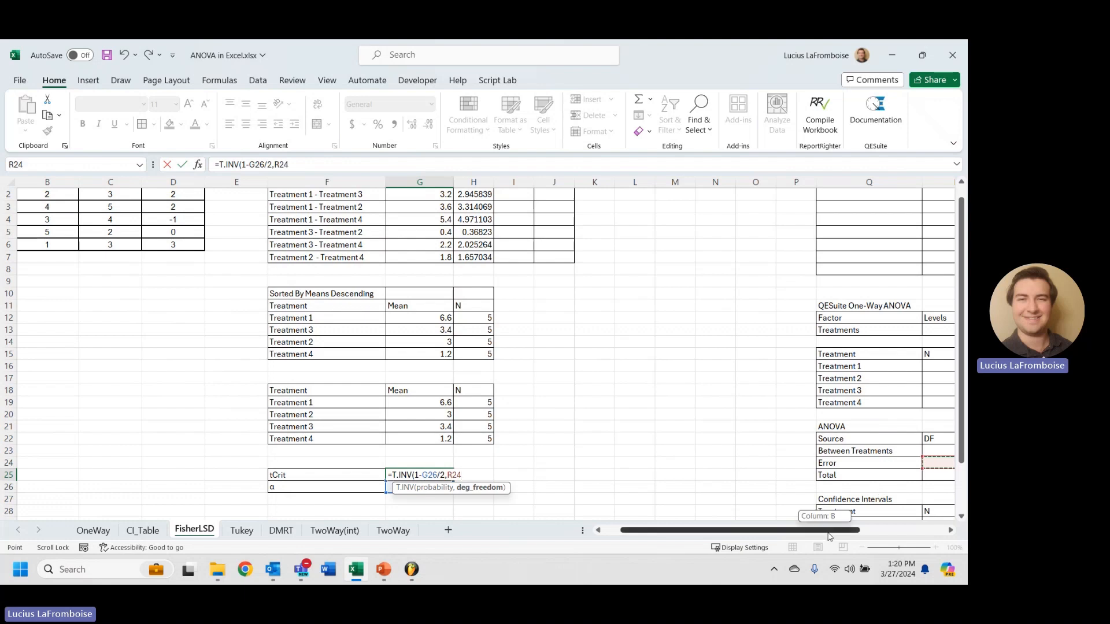
pyautogui.moveTo(826, 530); pyautogui.dragTo(863, 530)
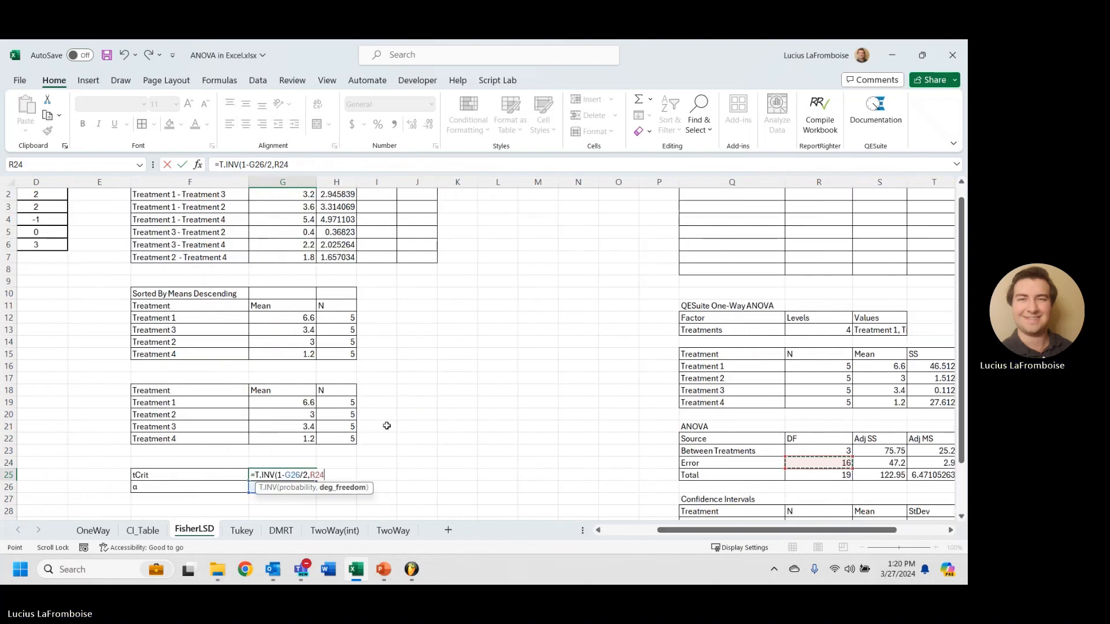
pyautogui.press('Return')
# - Begin the LSD formula in I2 with an absolute reference to the tCrit value: =$G$25
pyautogui.scroll(2, 330, 434)
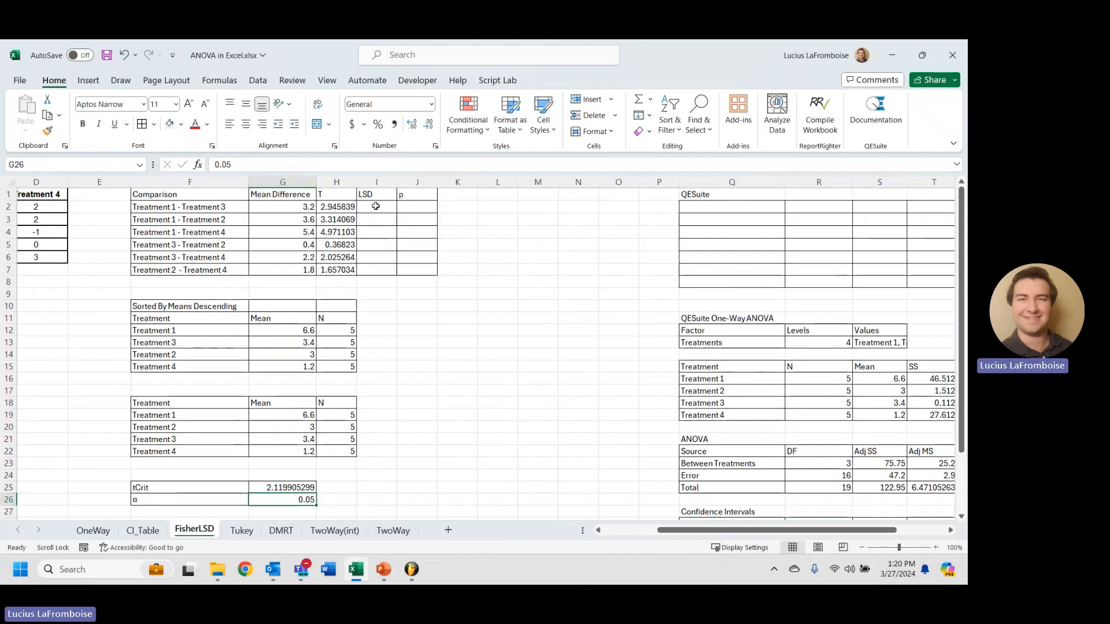
pyautogui.click(374, 206)
pyautogui.write('=')
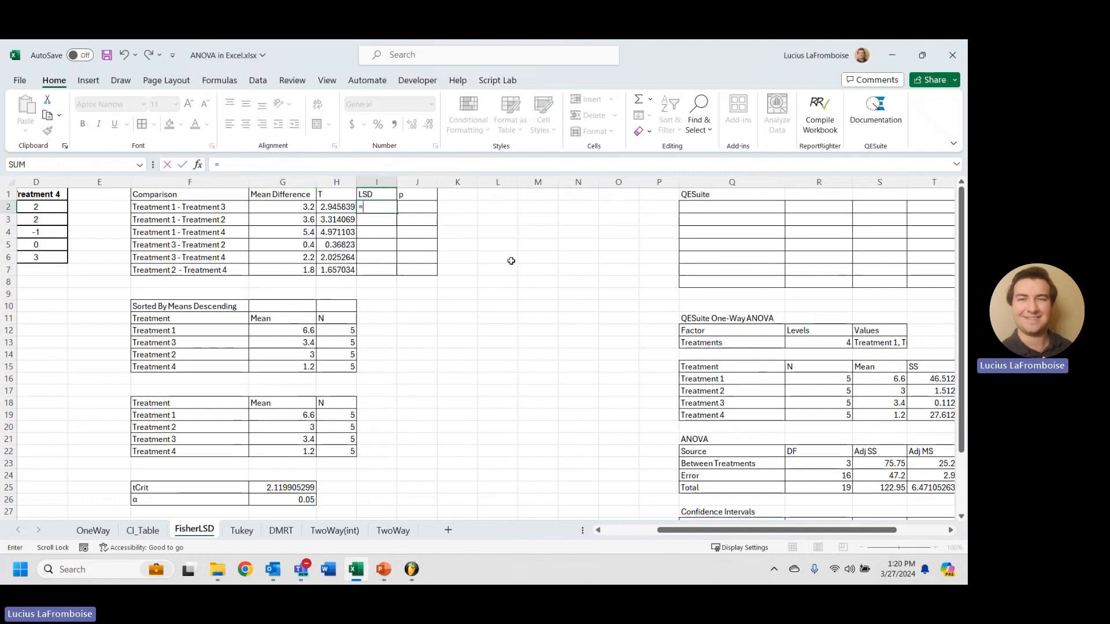
pyautogui.click(289, 487)
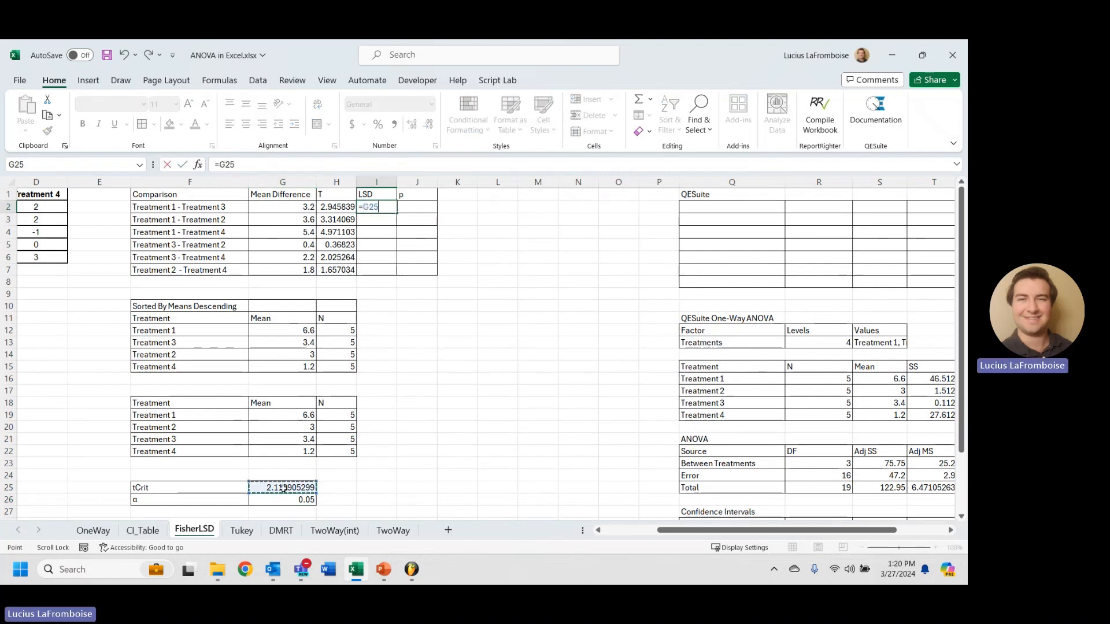
pyautogui.press('F4')
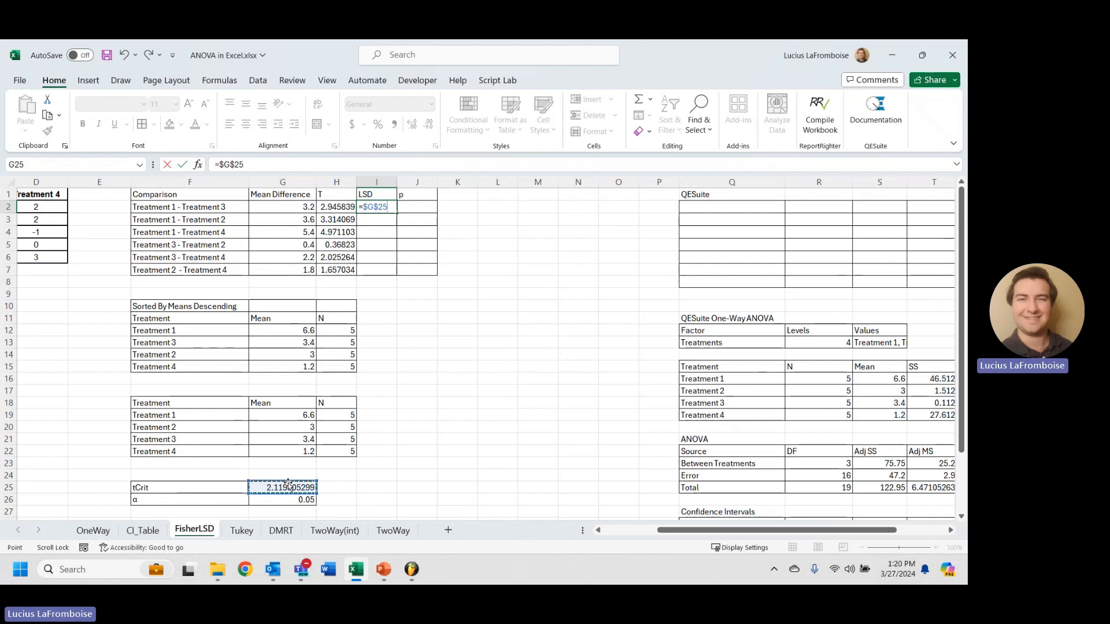
pyautogui.write('*SQRT(')
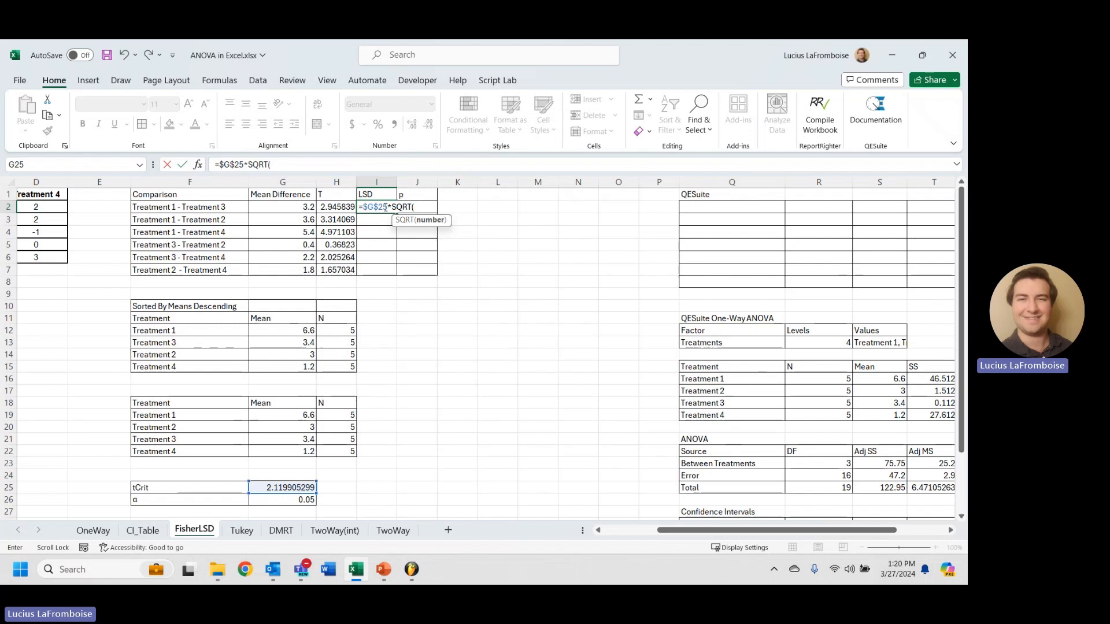
pyautogui.press('BackSpace')
pyautogui.press('BackSpace')
pyautogui.press('BackSpace')
pyautogui.press('BackSpace')
pyautogui.press('BackSpace')
pyautogui.press('BackSpace')
# - Extend I2 with the square-root term copied from H2, as =$G$25*SQRT($T$24*((1/$H$12)+(1/H13))), and fill it down through I4
pyautogui.press('Return')
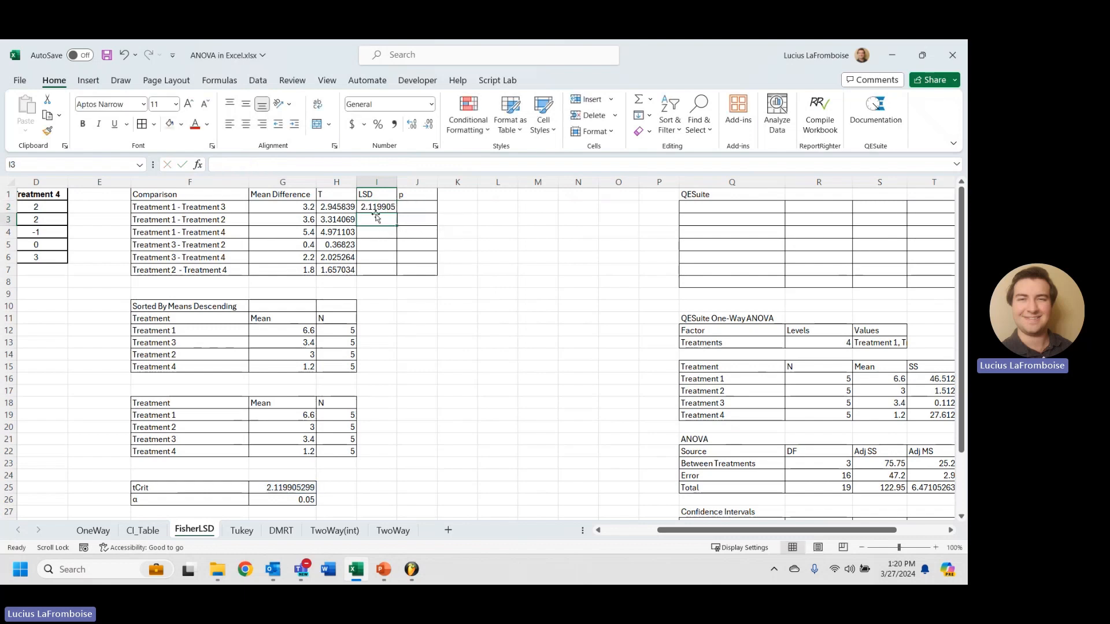
pyautogui.click(334, 207)
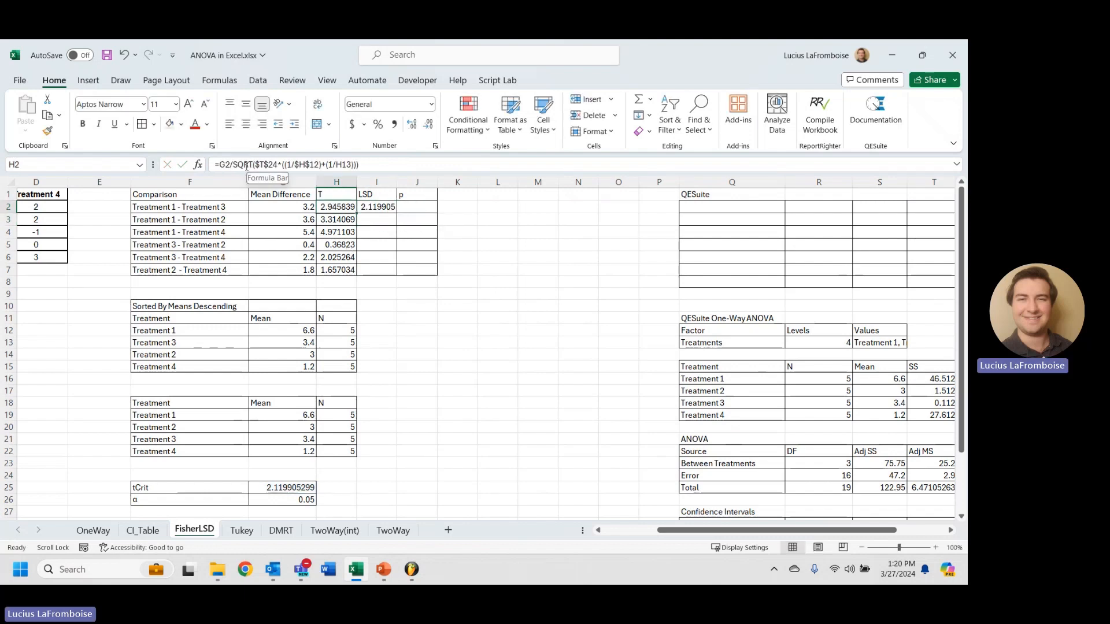
pyautogui.hotkey('ctrl', 'c')
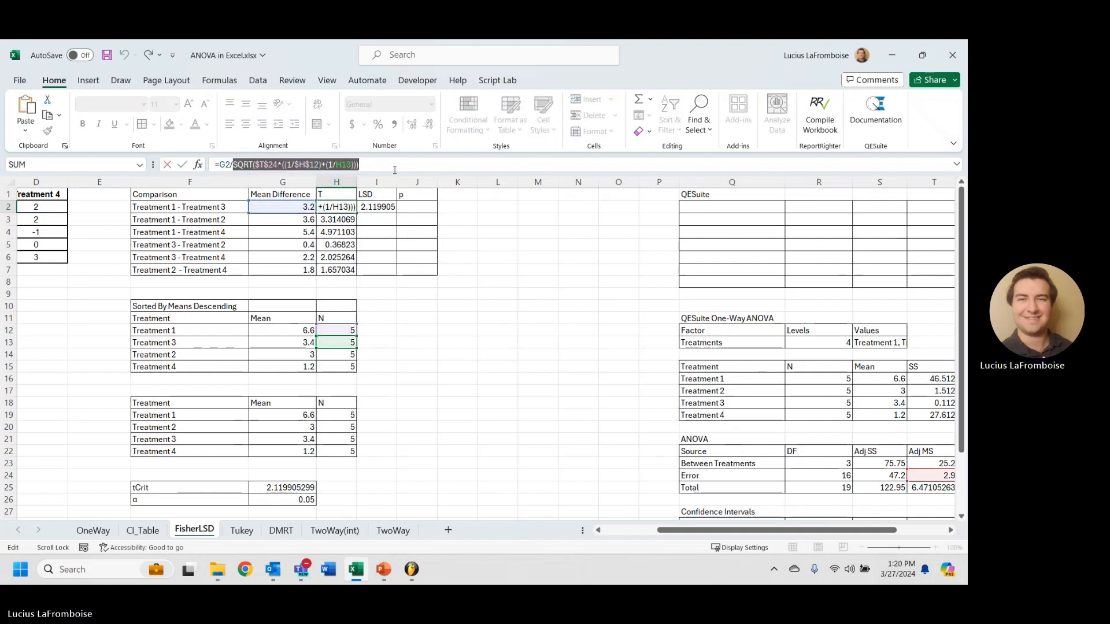
pyautogui.click(381, 207)
pyautogui.click(312, 167)
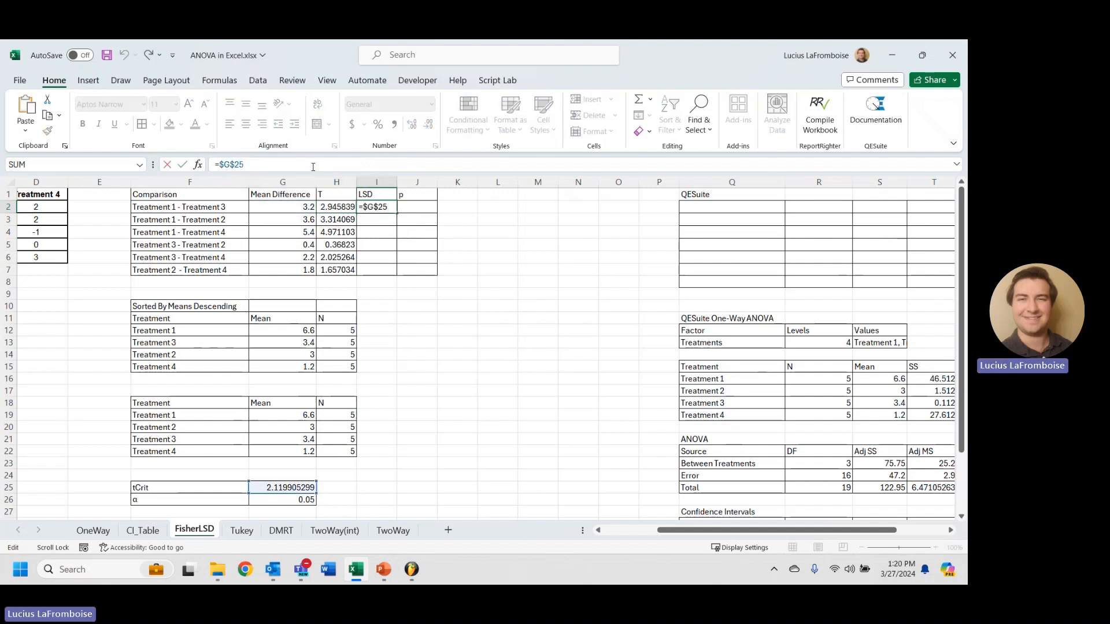
pyautogui.write('*')
pyautogui.hotkey('ctrl', 'v')
pyautogui.press('Return')
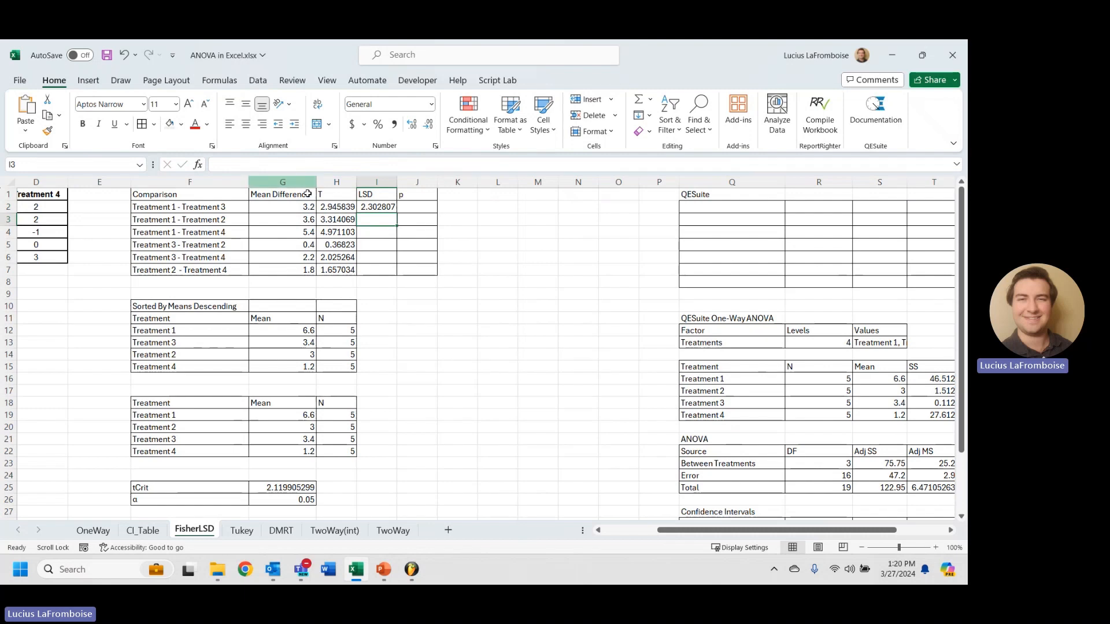
pyautogui.click(389, 208)
pyautogui.moveTo(398, 214); pyautogui.dragTo(396, 240)
pyautogui.click(389, 245)
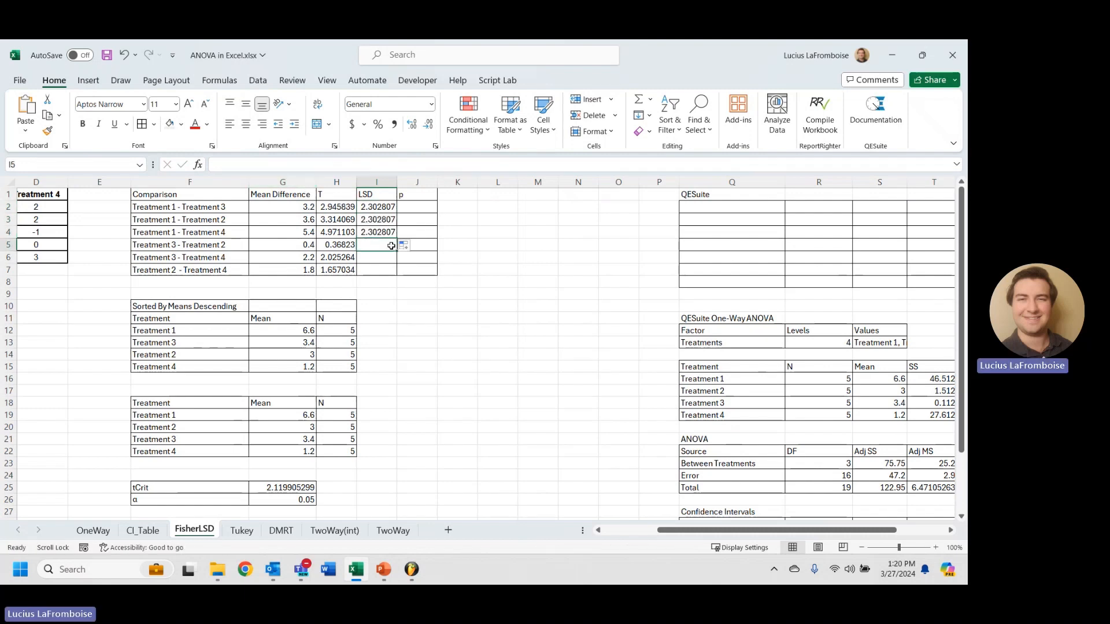
pyautogui.write('=')
pyautogui.scroll(-3, 399, 249)
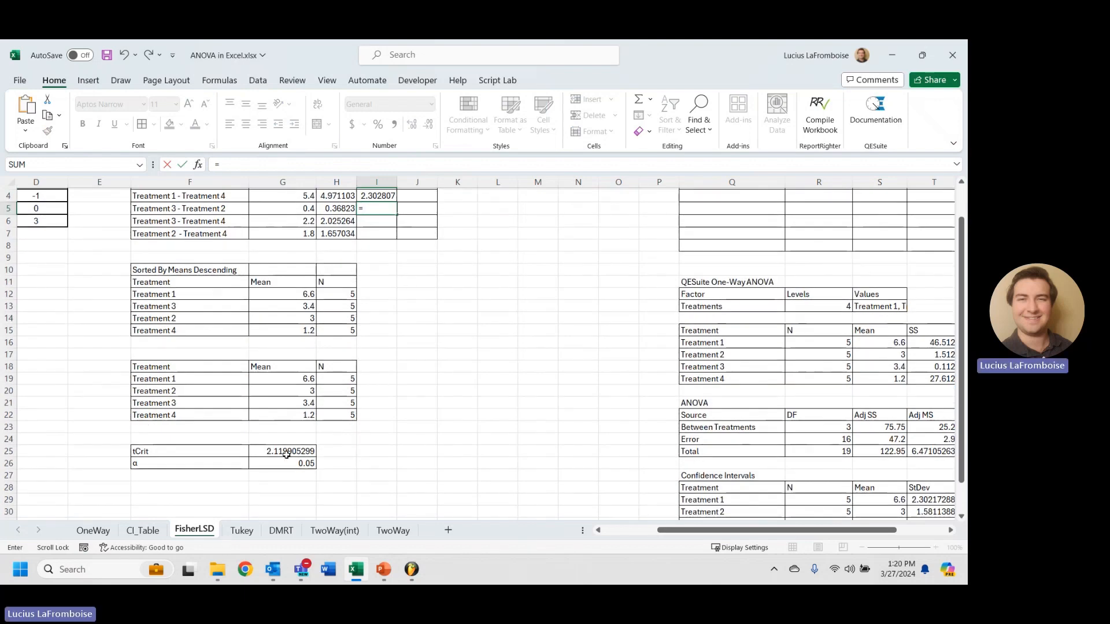
pyautogui.click(298, 451)
pyautogui.scroll(3, 508, 404)
pyautogui.write('*')
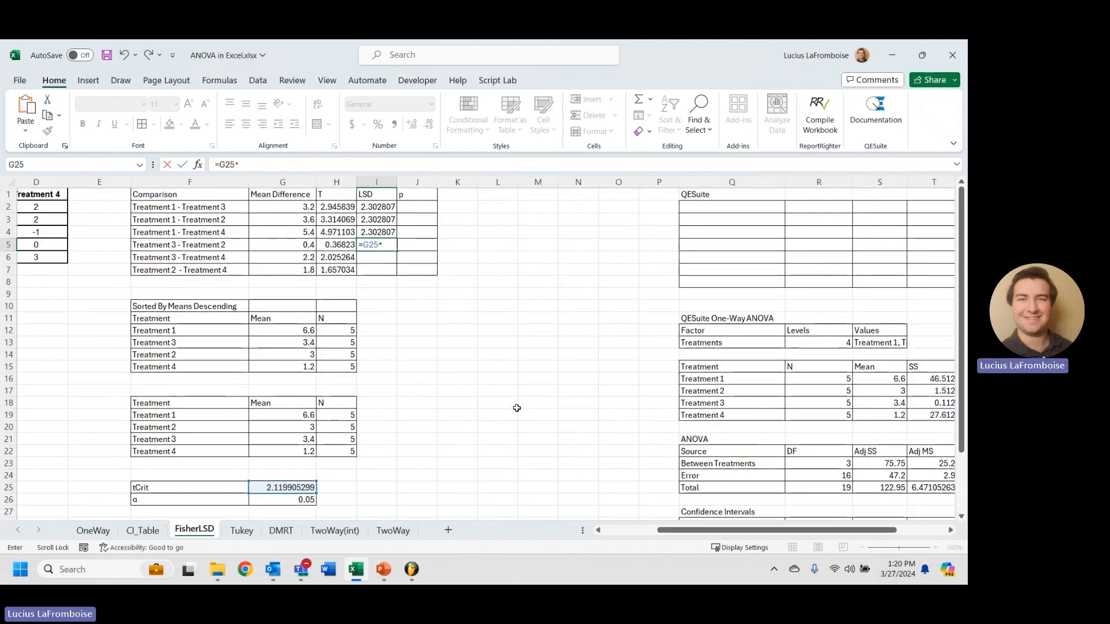
pyautogui.press('Escape')
# - Copy the square-root term SQRT($T$24*((1/$H$13)+(1/H14))) from the T formula in H5 for use in the LSD column
pyautogui.press('Left')
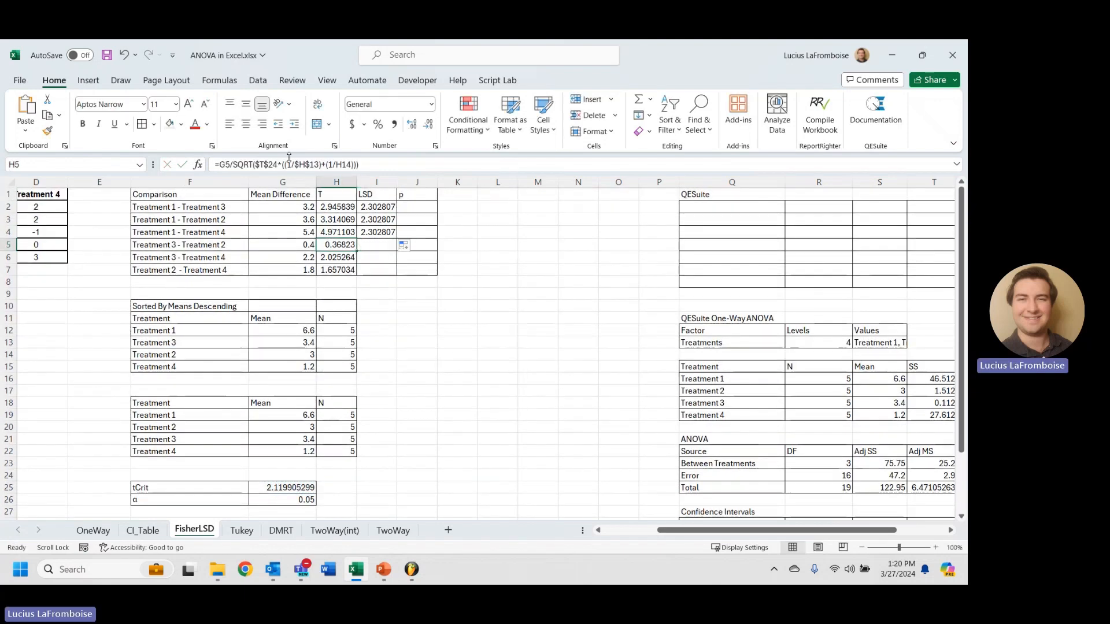
pyautogui.moveTo(234, 166); pyautogui.dragTo(358, 165)
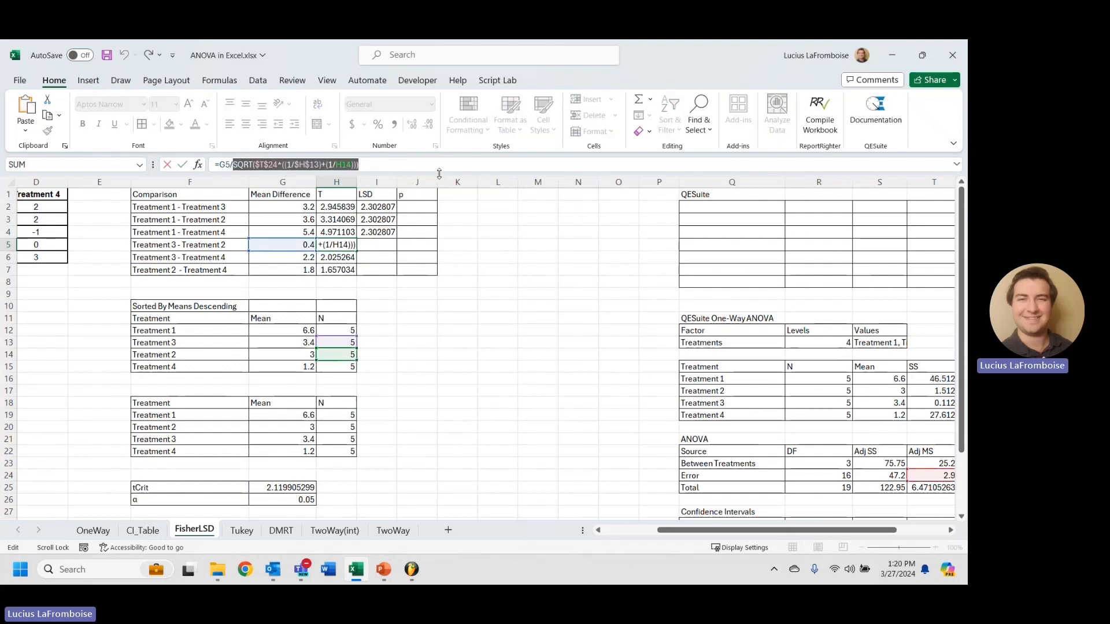
pyautogui.press('Escape')
pyautogui.press('Right')
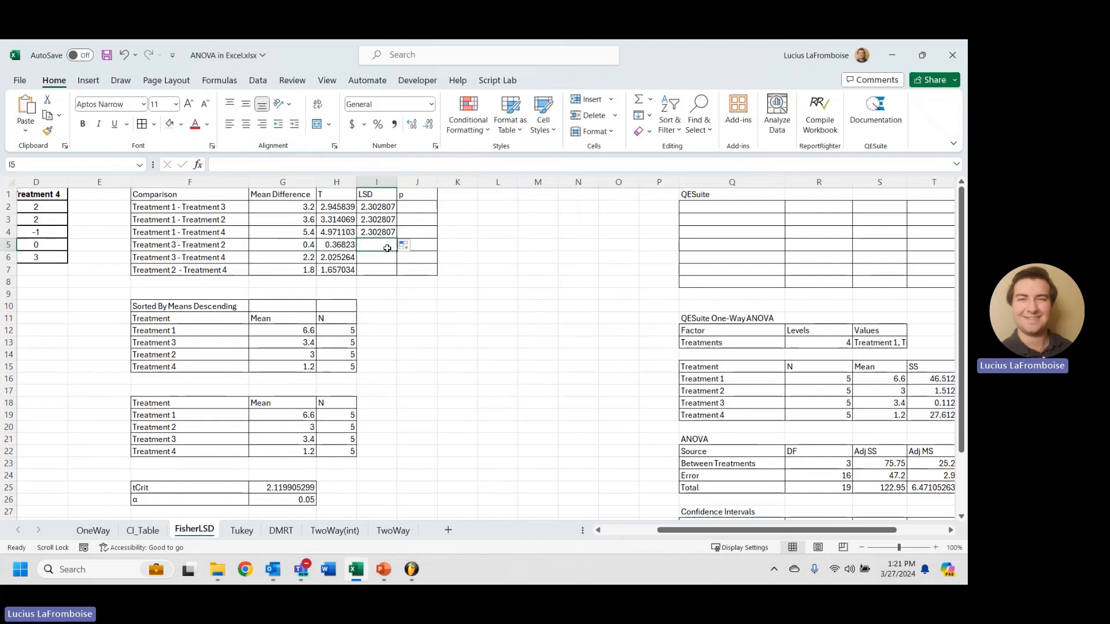
# - Enter =$G$25*SQRT($T$24*((1/$H$13)+(1/H14))) as the LSD formula in I5 and fill it down to I6
pyautogui.write('=')
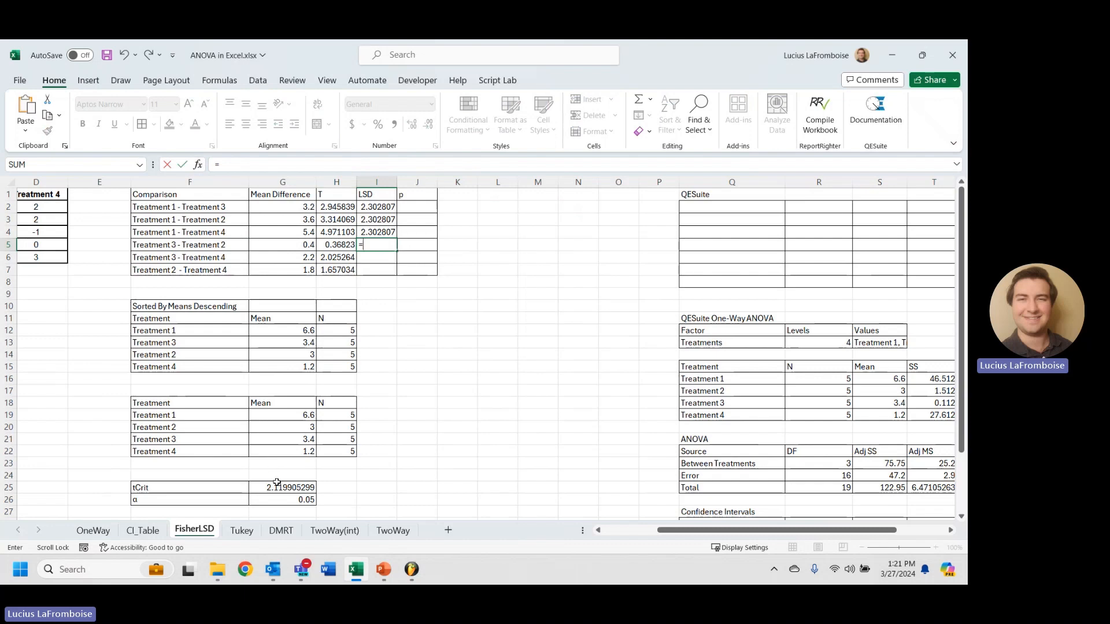
pyautogui.click(280, 482)
pyautogui.press('F4')
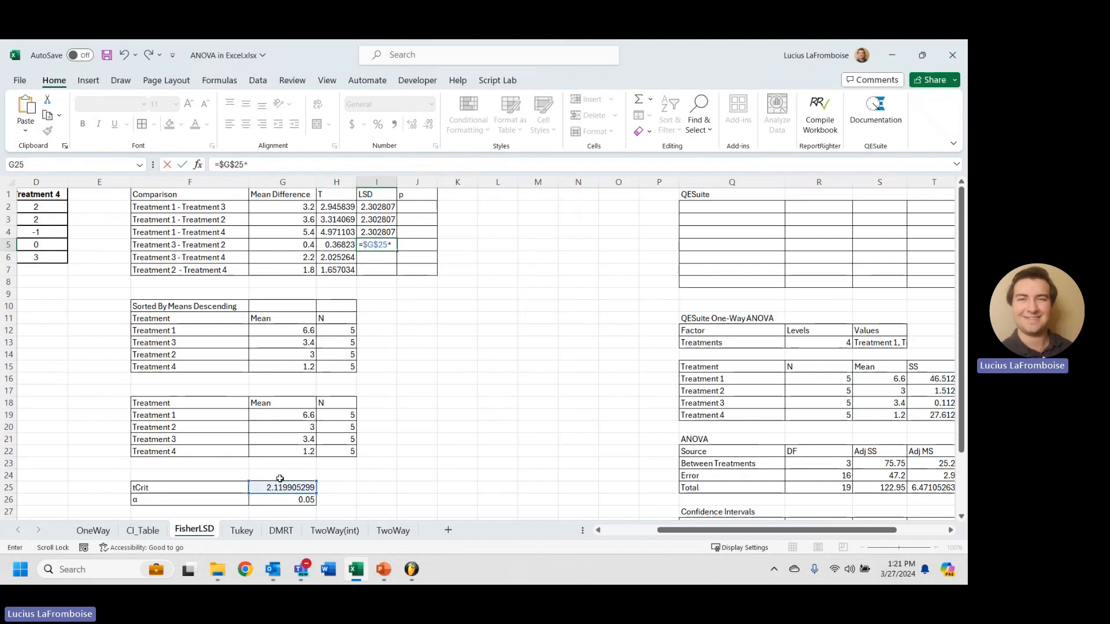
pyautogui.write('*')
pyautogui.hotkey('ctrl', 'v')
pyautogui.press('Return')
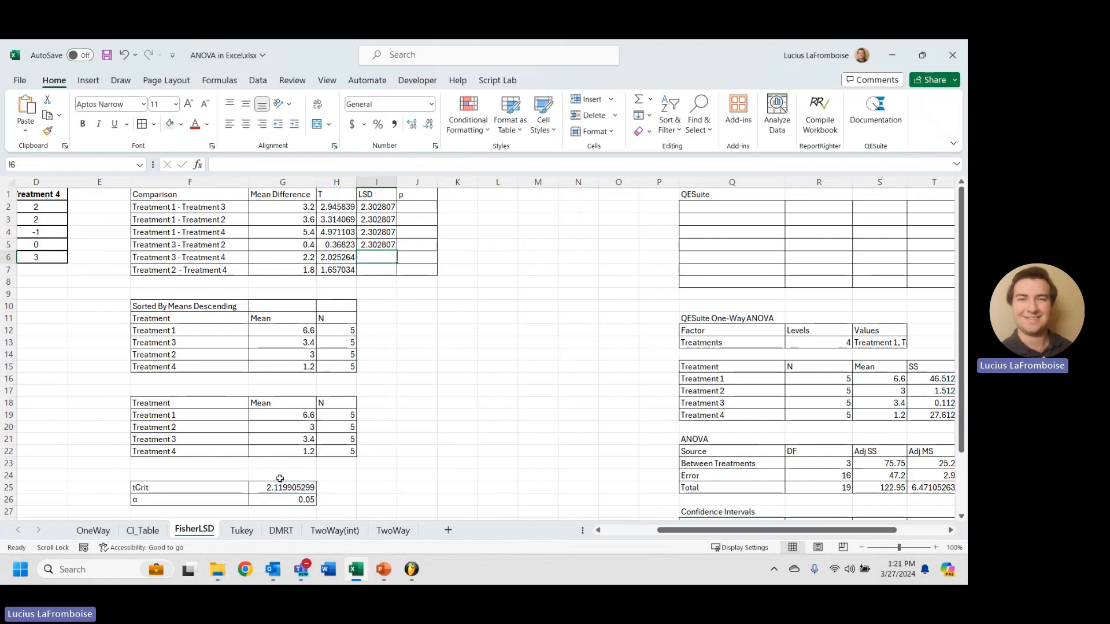
pyautogui.click(384, 243)
pyautogui.moveTo(397, 251); pyautogui.dragTo(388, 261)
# - Copy the square-root term SQRT($T$24*((1/$H$14)+(1/H15))) from the T formula in H7 for the last LSD cell
pyautogui.click(361, 271)
pyautogui.click(337, 272)
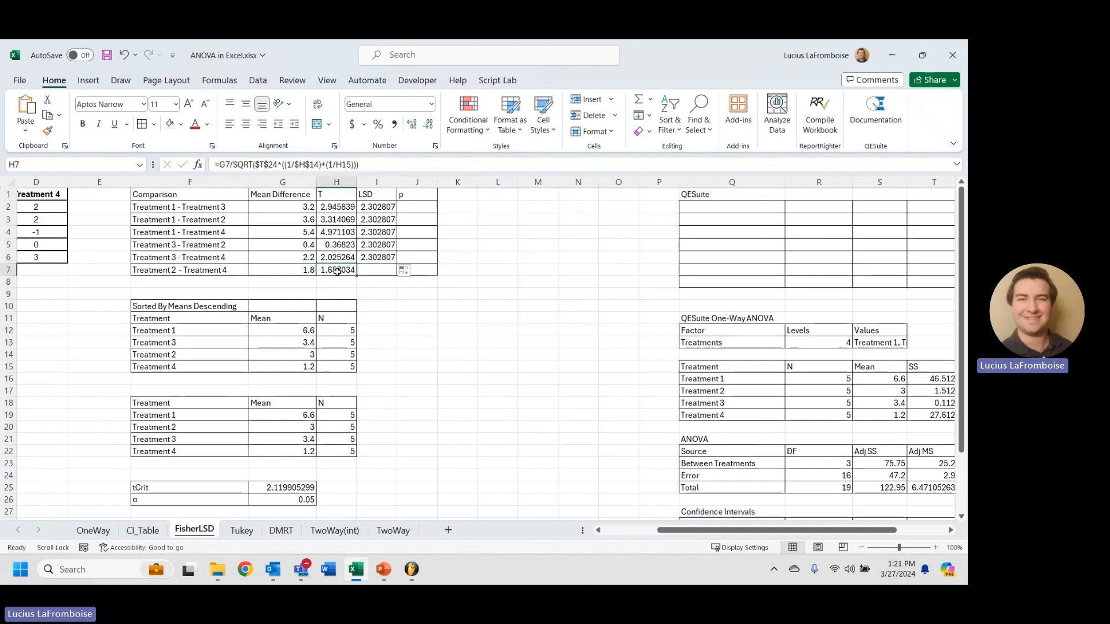
pyautogui.moveTo(231, 165); pyautogui.dragTo(358, 165)
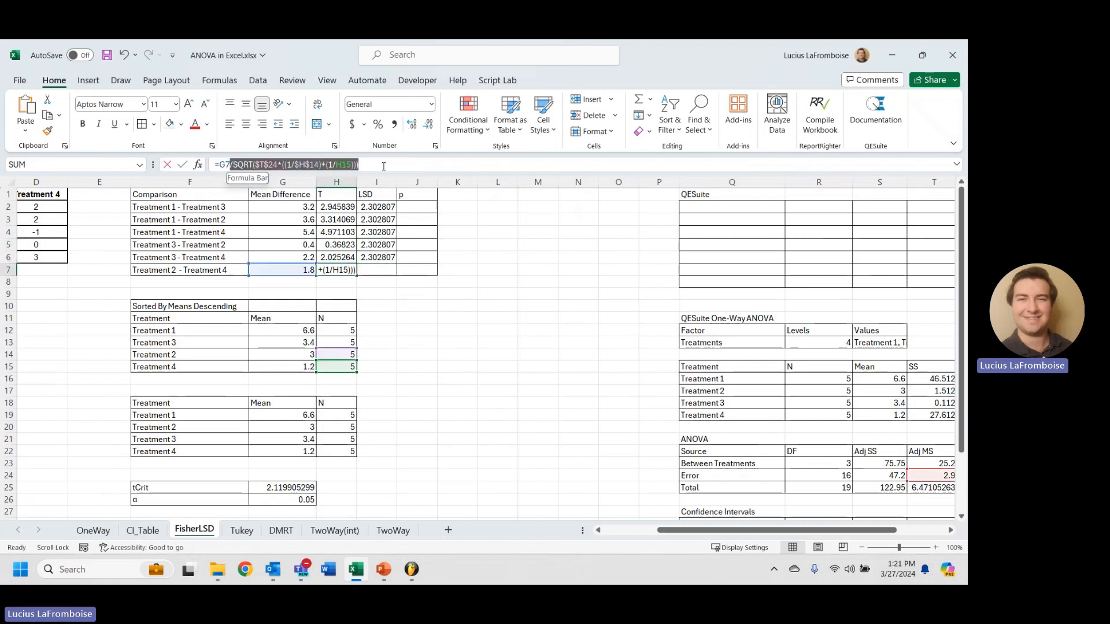
pyautogui.press('Escape')
pyautogui.click(377, 270)
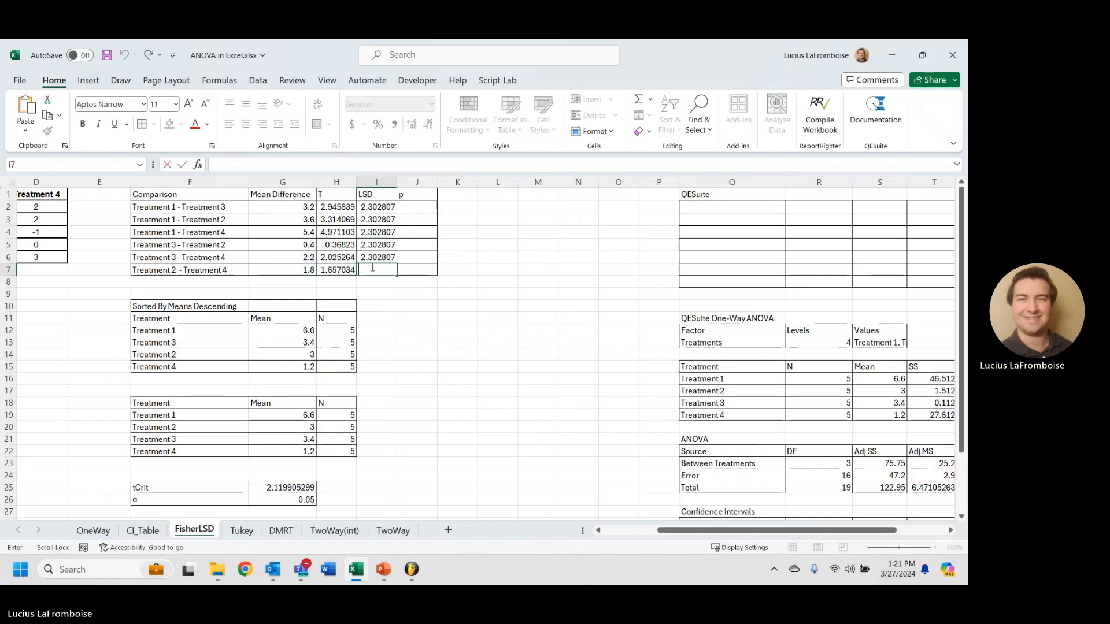
# - Enter =G25*SQRT($T$24*((1/$H$14)+(1/H15))) in I7 as the LSD for Treatment 2 - Treatment 4
pyautogui.write('=')
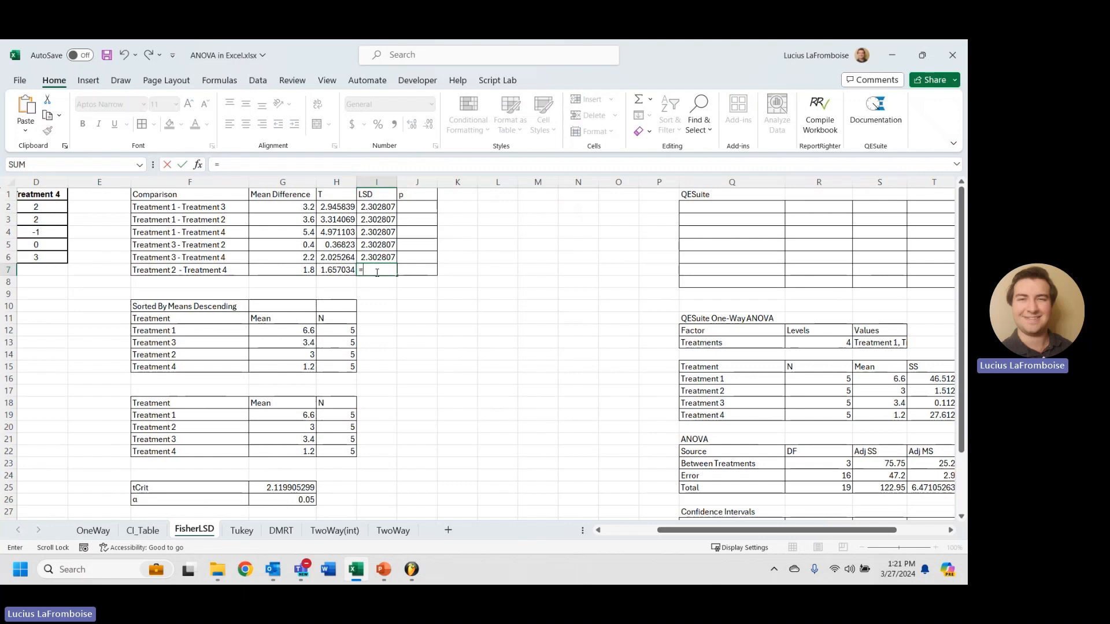
pyautogui.click(272, 488)
pyautogui.write('*')
pyautogui.hotkey('ctrl', 'v')
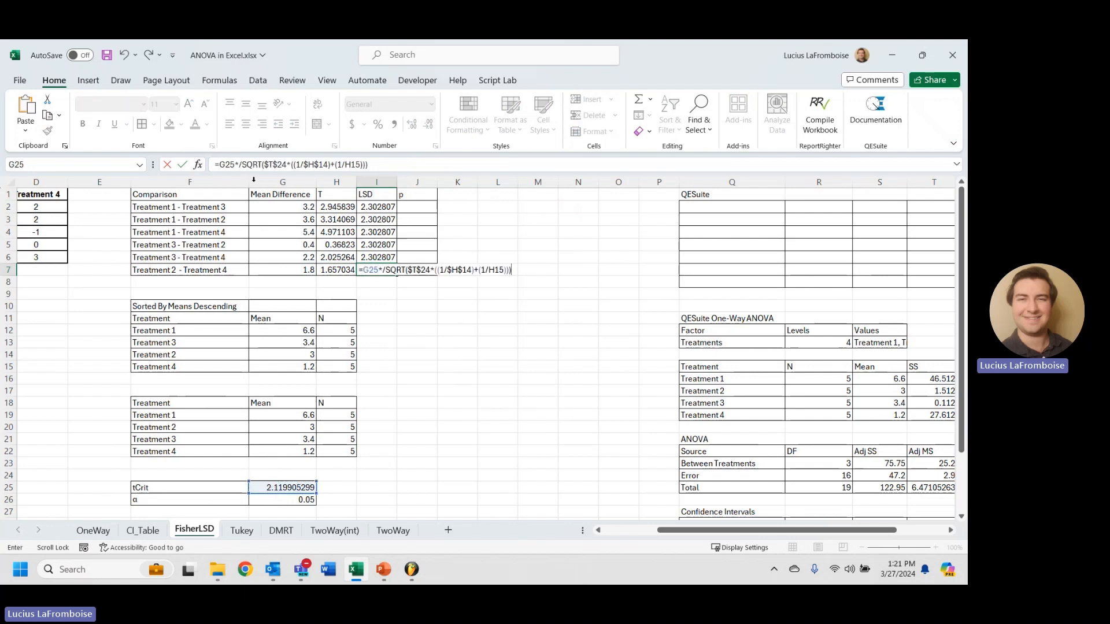
pyautogui.click(243, 165)
pyautogui.press('BackSpace')
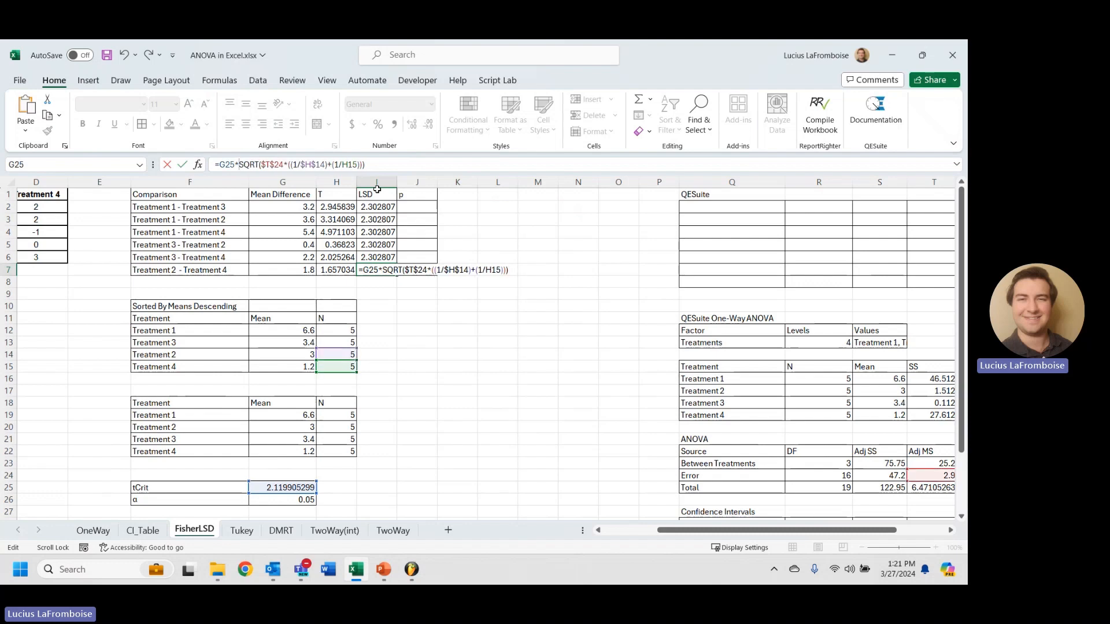
pyautogui.press('Return')
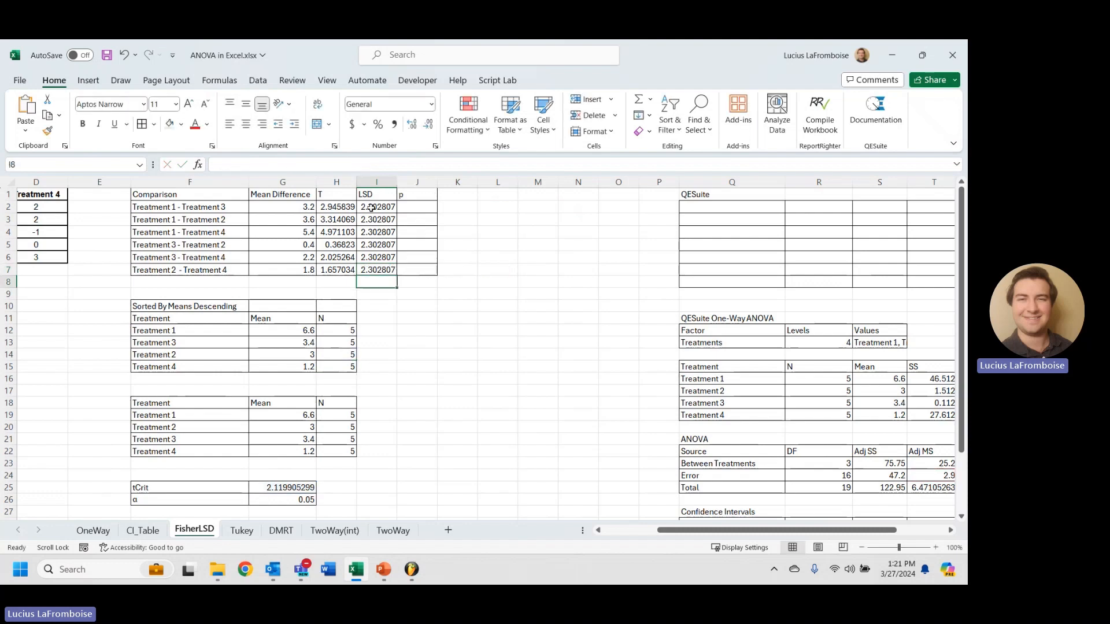
pyautogui.moveTo(370, 206); pyautogui.dragTo(373, 270)
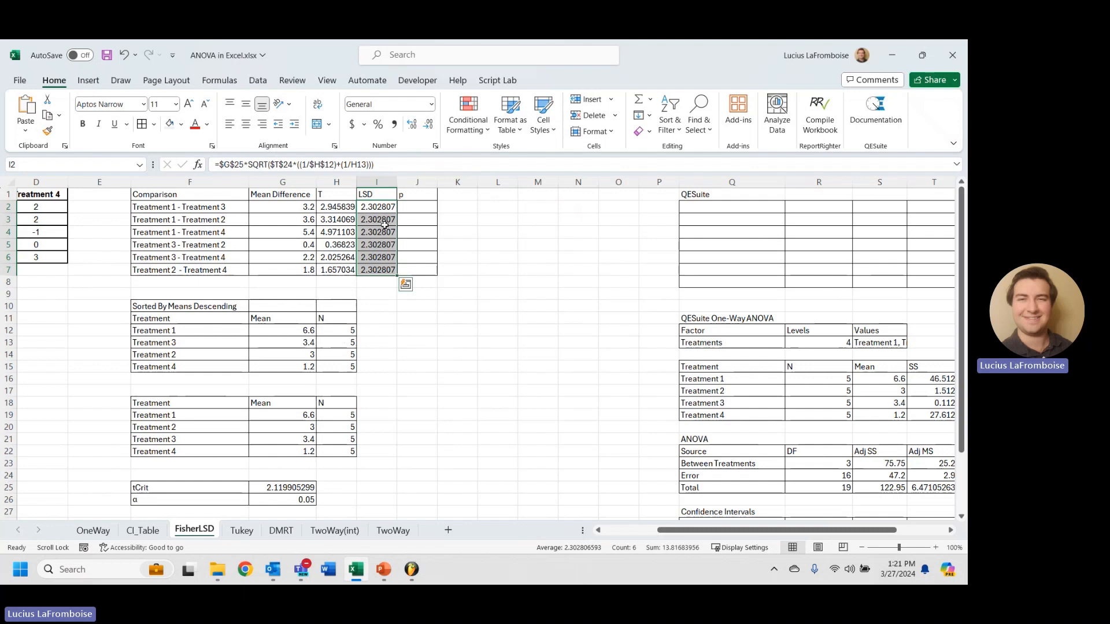
pyautogui.moveTo(680, 530); pyautogui.dragTo(641, 531)
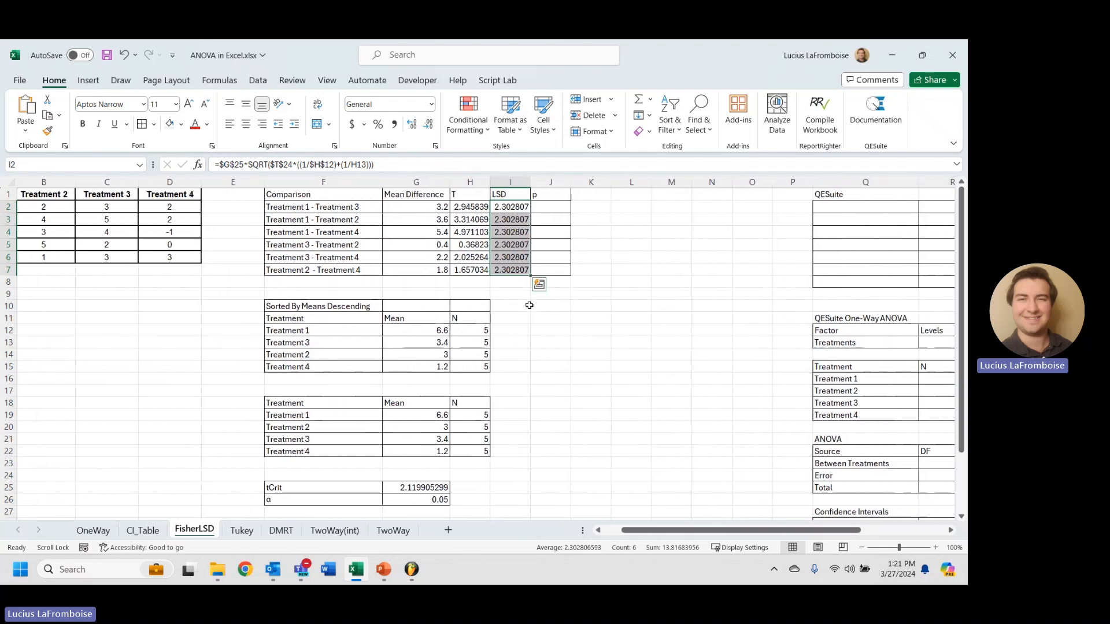
pyautogui.click(515, 204)
pyautogui.moveTo(514, 213); pyautogui.dragTo(513, 222)
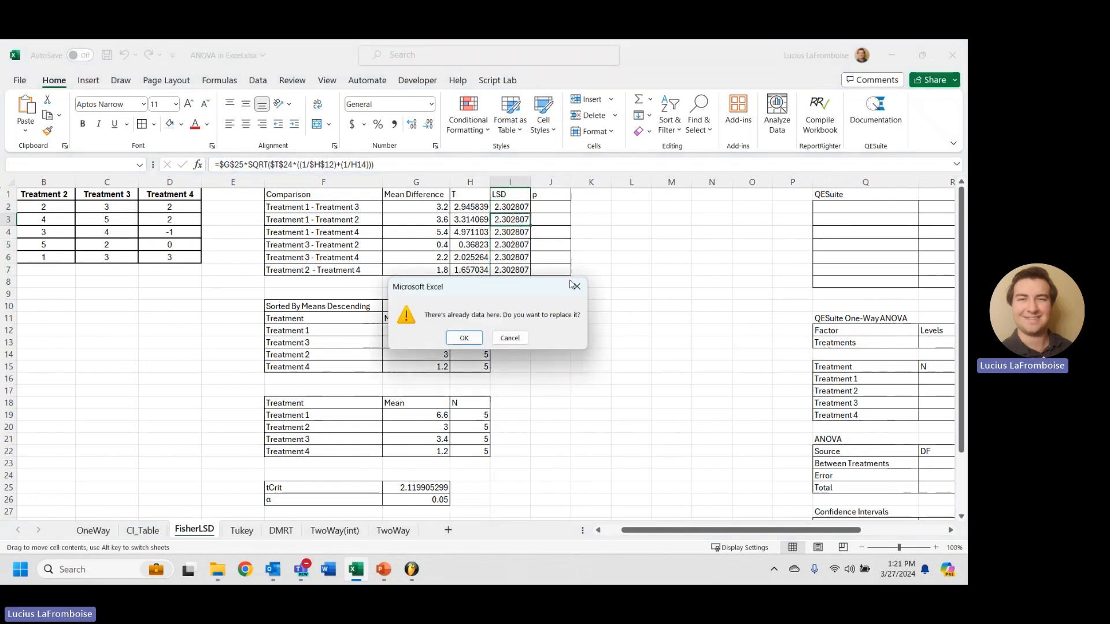
pyautogui.click(523, 342)
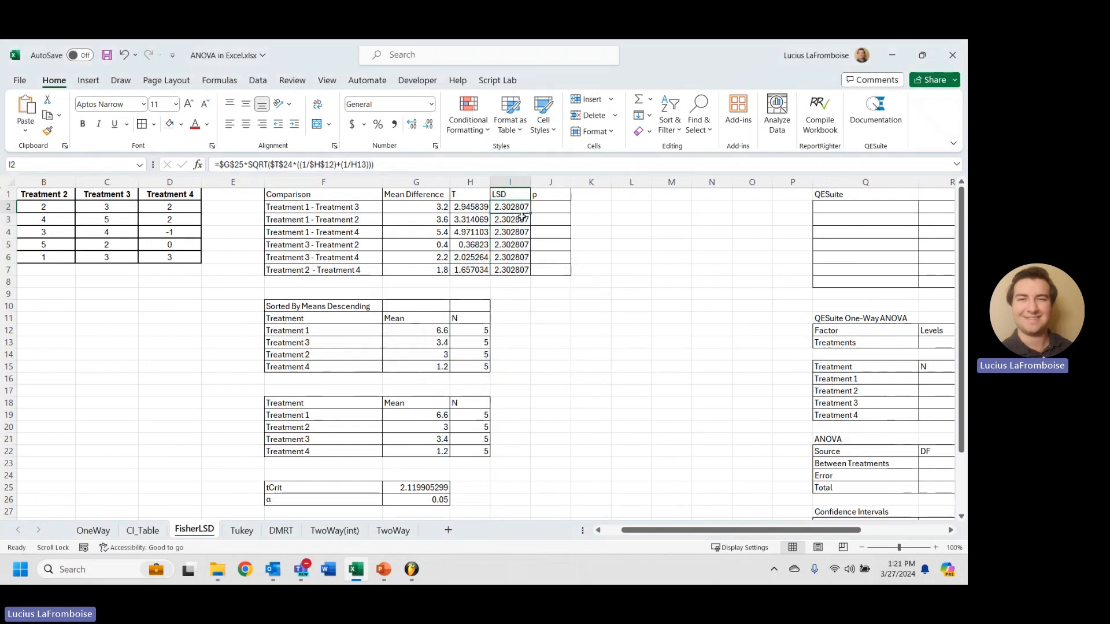
# - Begin the p formula in J2 with the two-tailed T.DIST.2T function, using the T value in H2 as x
pyautogui.click(554, 210)
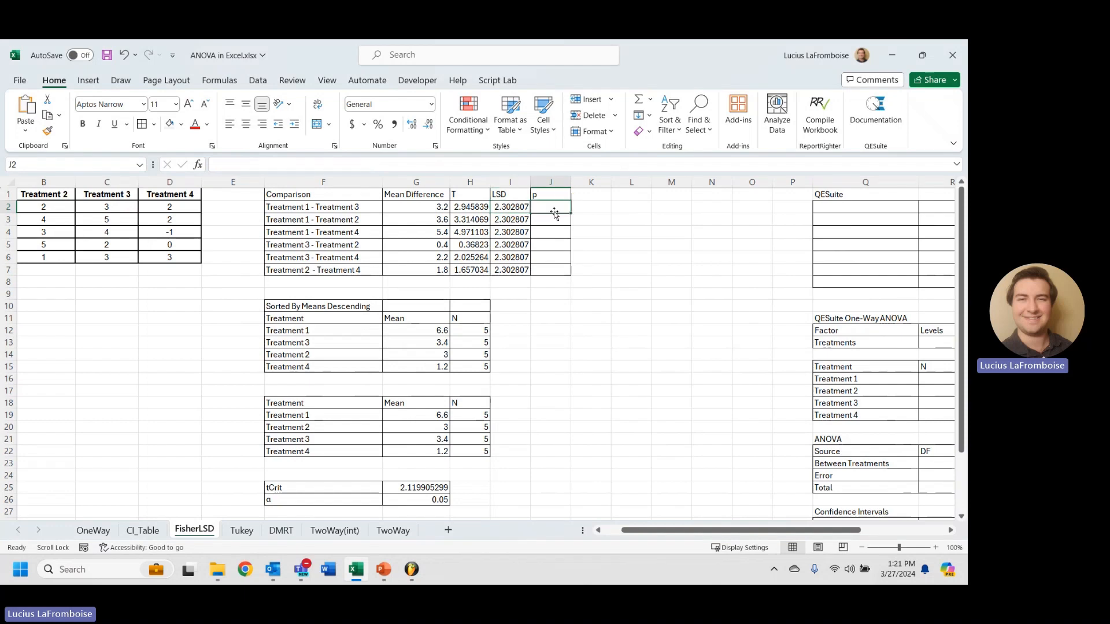
pyautogui.write('=t')
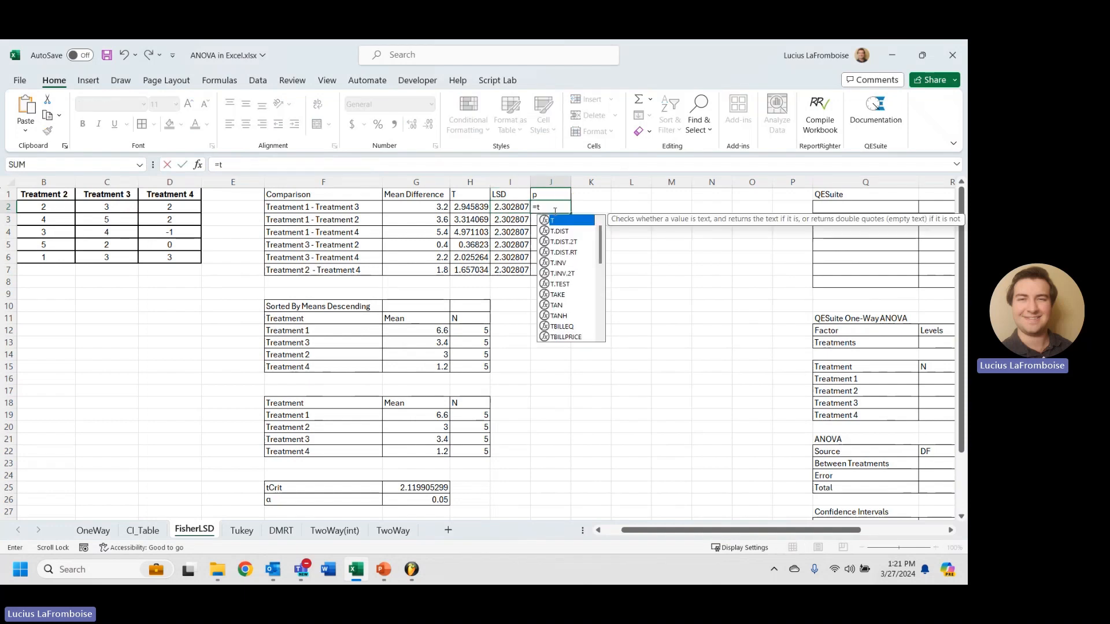
pyautogui.write('.d')
pyautogui.press('Down')
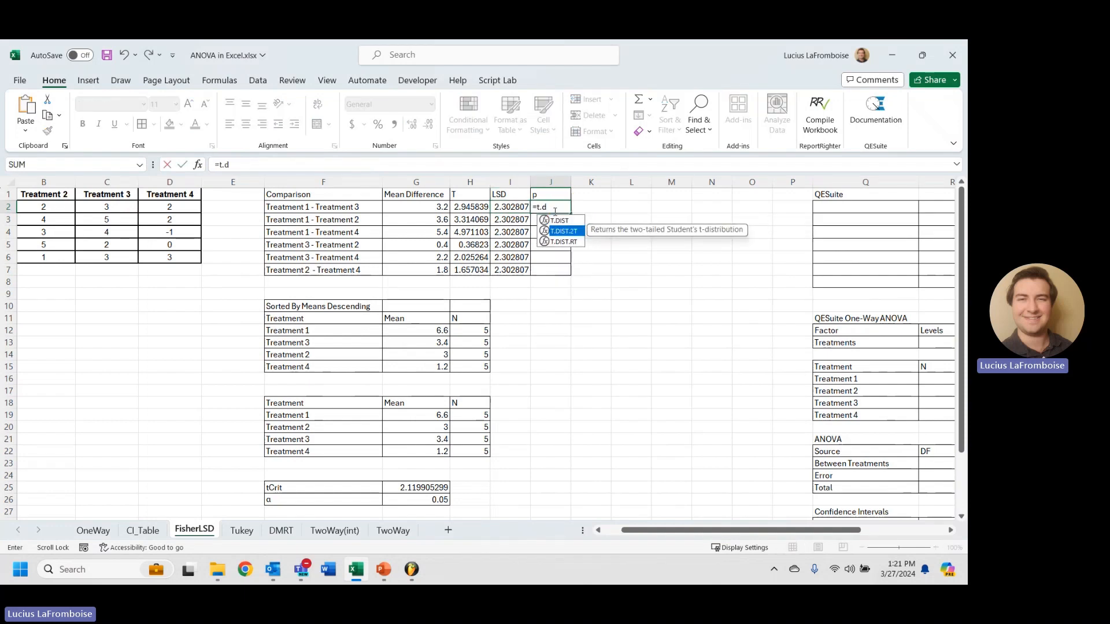
pyautogui.press('Tab')
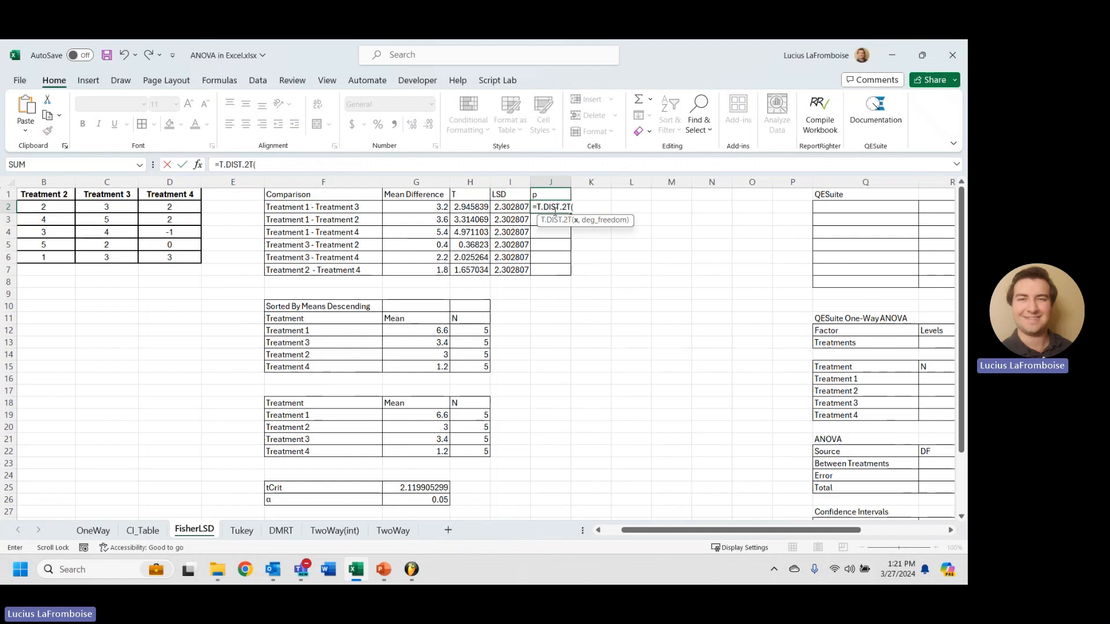
pyautogui.click(472, 207)
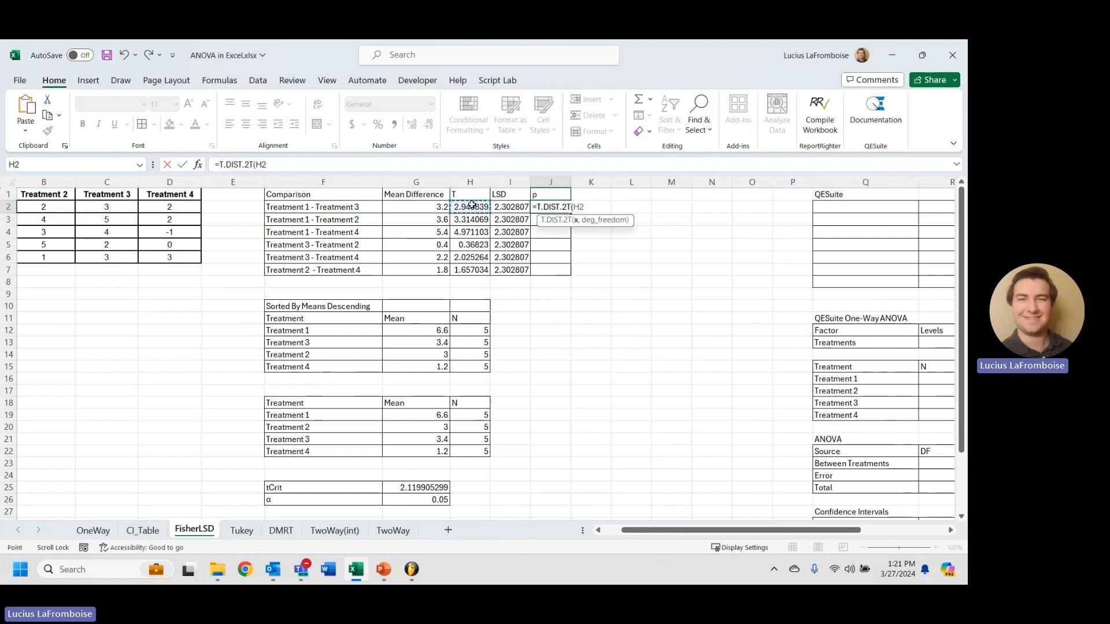
pyautogui.write(',')
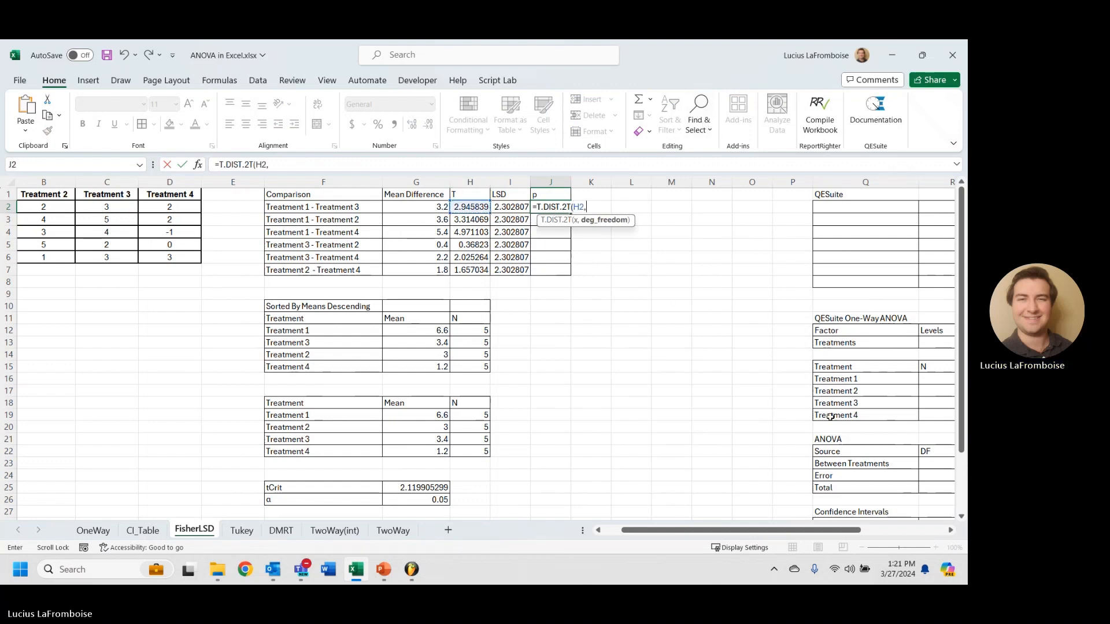
# - Complete J2 as =T.DIST.2T(H2,$R$24), with the ANOVA Error DF as degrees of freedom, and fill it down through J7
pyautogui.scroll(-2, 847, 516)
pyautogui.hscroll(2, 848, 515)
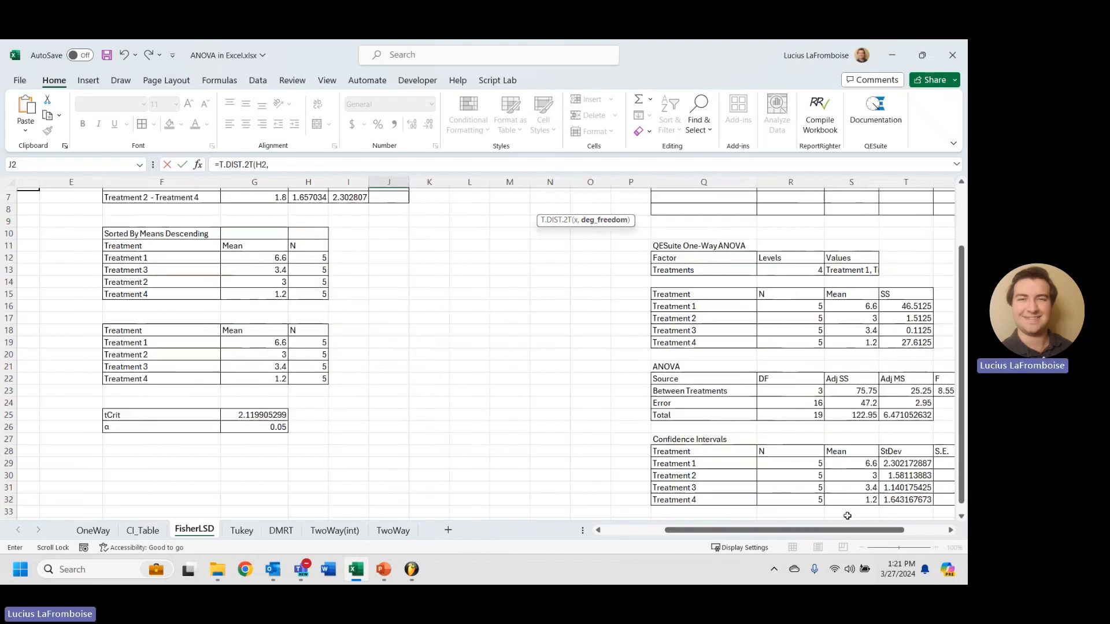
pyautogui.click(805, 392)
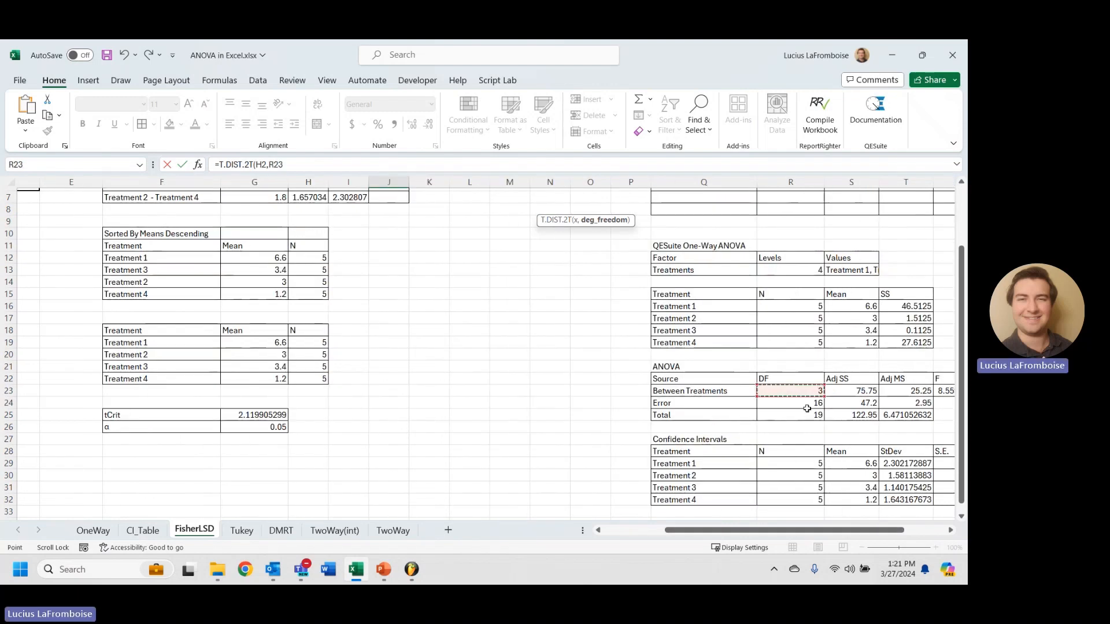
pyautogui.press('F4')
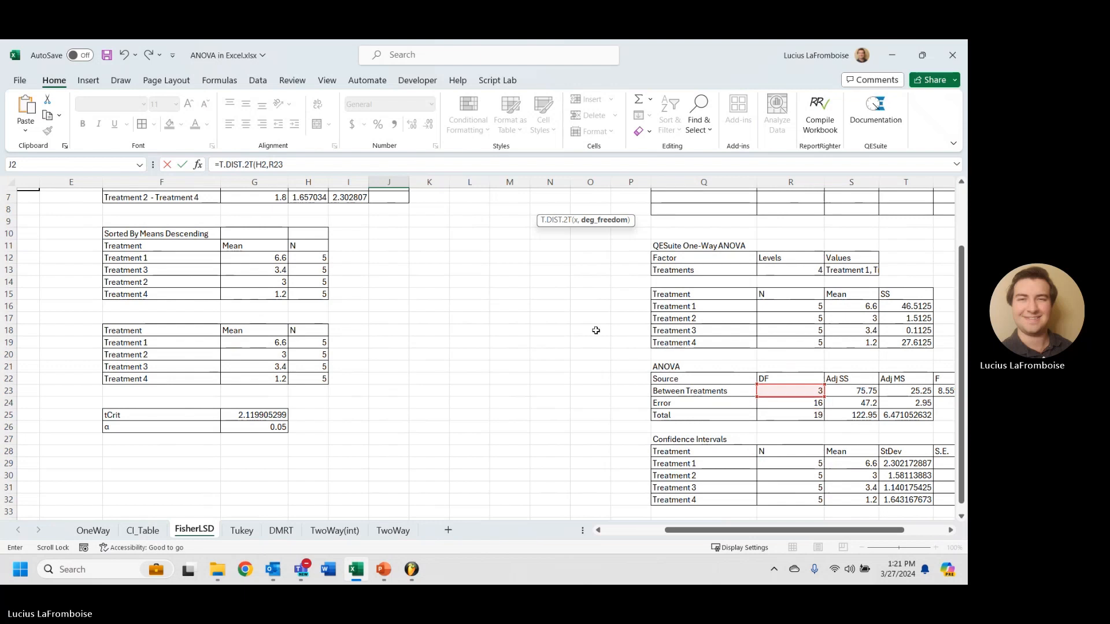
pyautogui.click(314, 166)
pyautogui.press('BackSpace')
pyautogui.write('4')
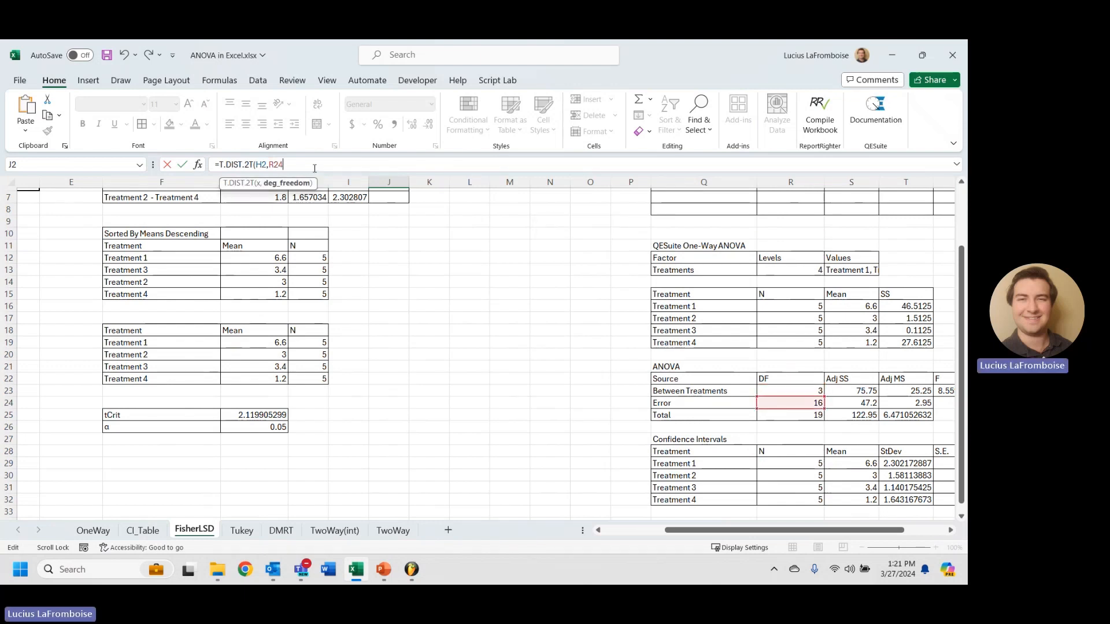
pyautogui.write(')')
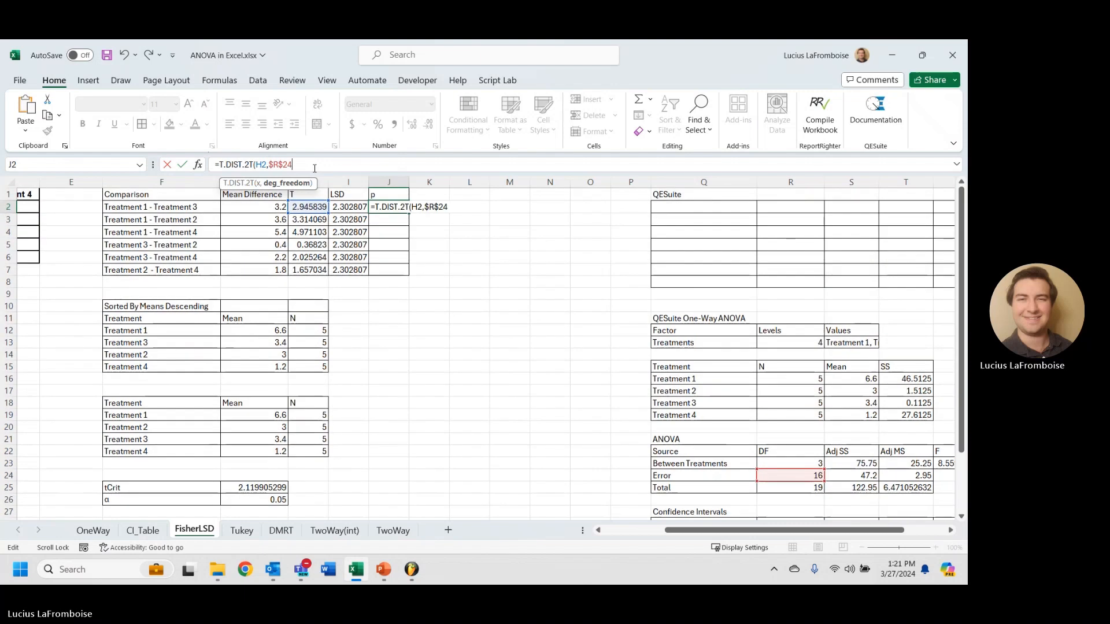
pyautogui.press('Return')
pyautogui.click(398, 208)
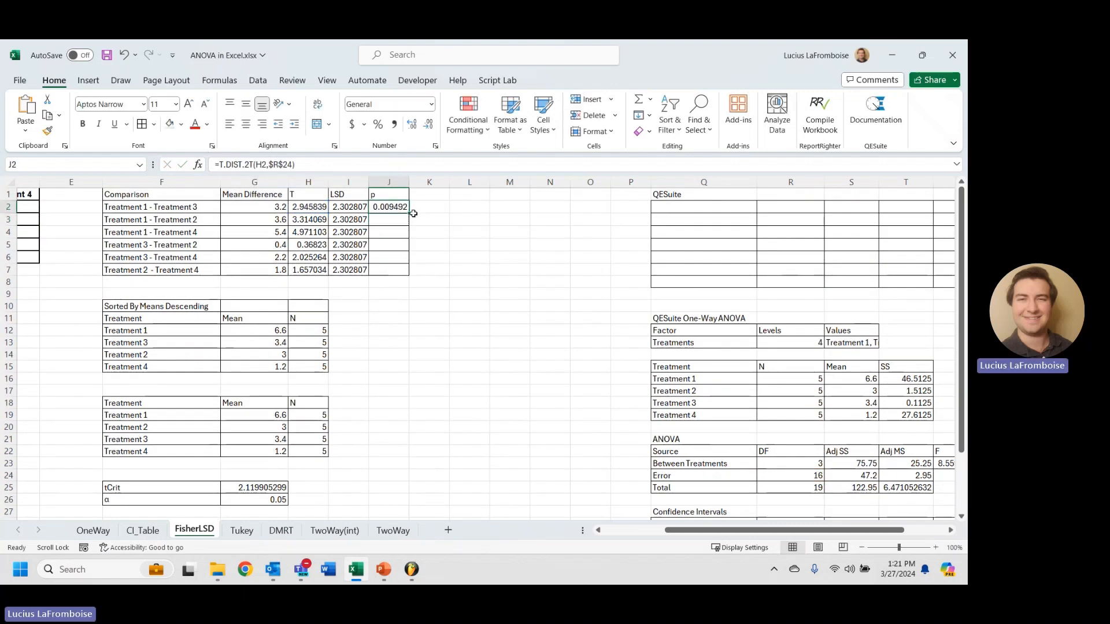
pyautogui.doubleClick(409, 213)
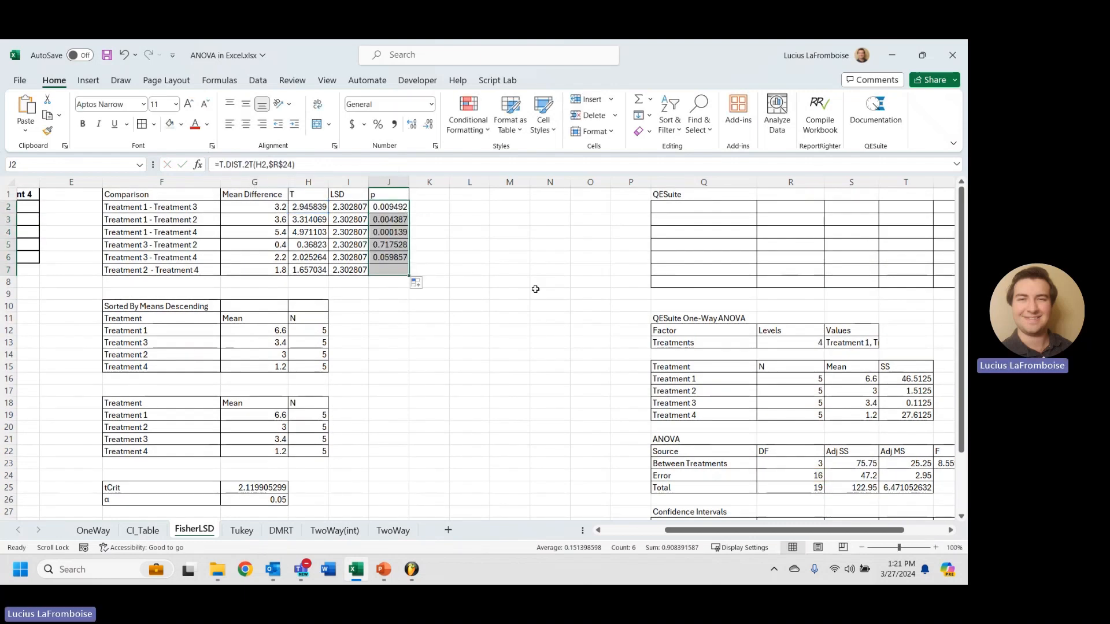
pyautogui.click(497, 352)
# - Generate the QESuite Fisher LSD table in Q2 with =QE.FISHERLSD(A1:D6), covering the treatment data and its headers
pyautogui.click(692, 208)
pyautogui.write('=qe.')
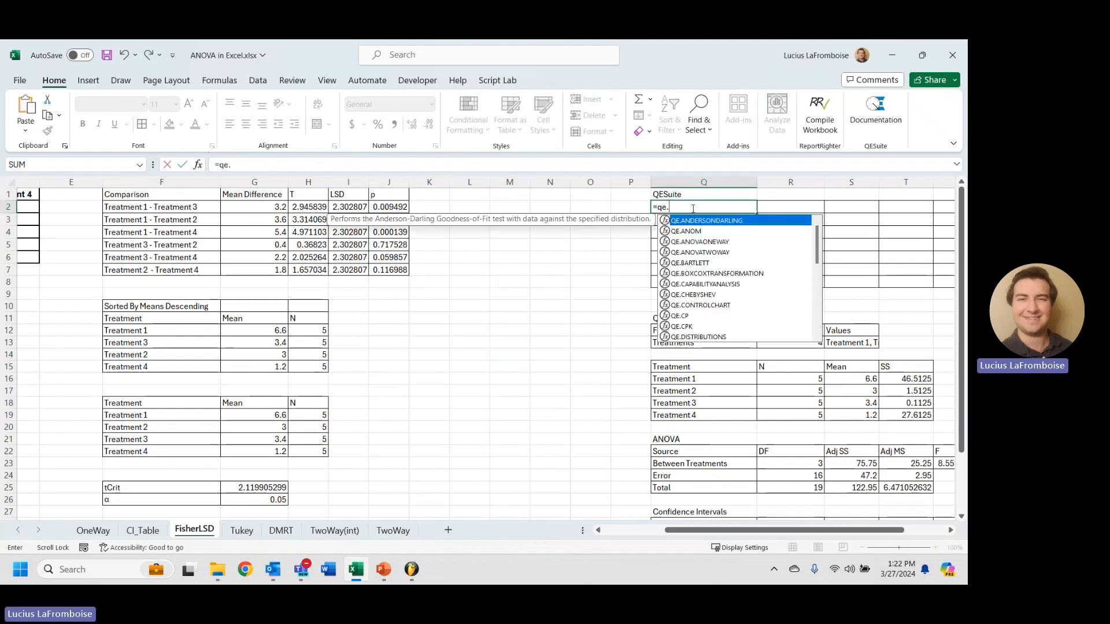
pyautogui.write('fis')
pyautogui.press('Tab')
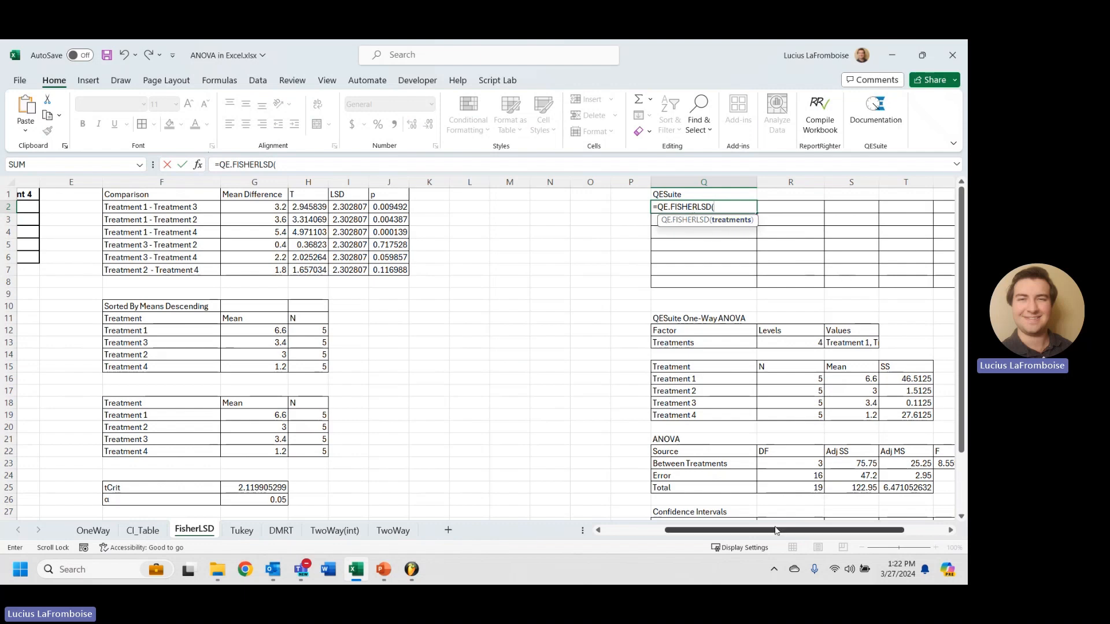
pyautogui.moveTo(769, 529); pyautogui.dragTo(708, 530)
pyautogui.moveTo(49, 196); pyautogui.dragTo(229, 260)
pyautogui.press('Return')
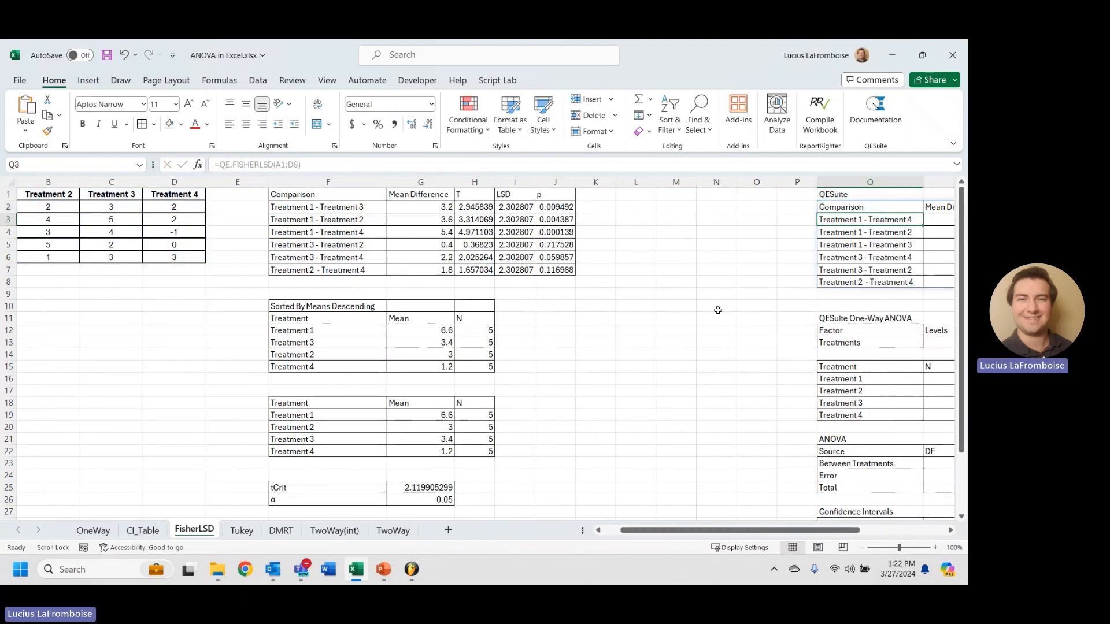
# - Compare the QESuite Fisher LSD table with the manual one, and examine the p values and the three Treatment 1 comparisons
pyautogui.moveTo(814, 530); pyautogui.dragTo(898, 526)
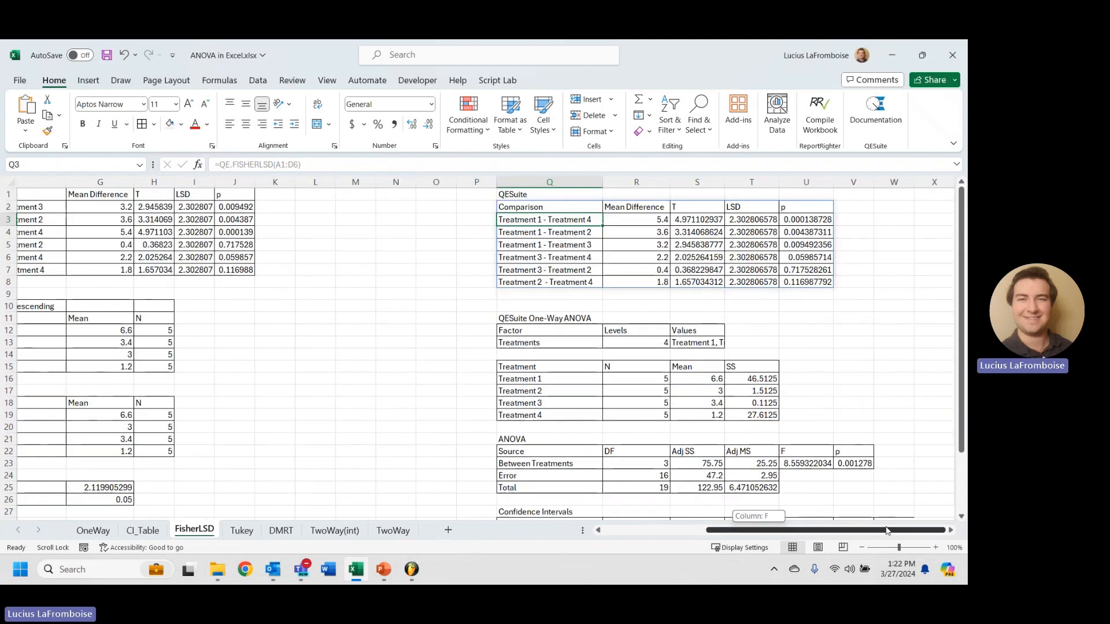
pyautogui.moveTo(871, 521); pyautogui.dragTo(821, 535)
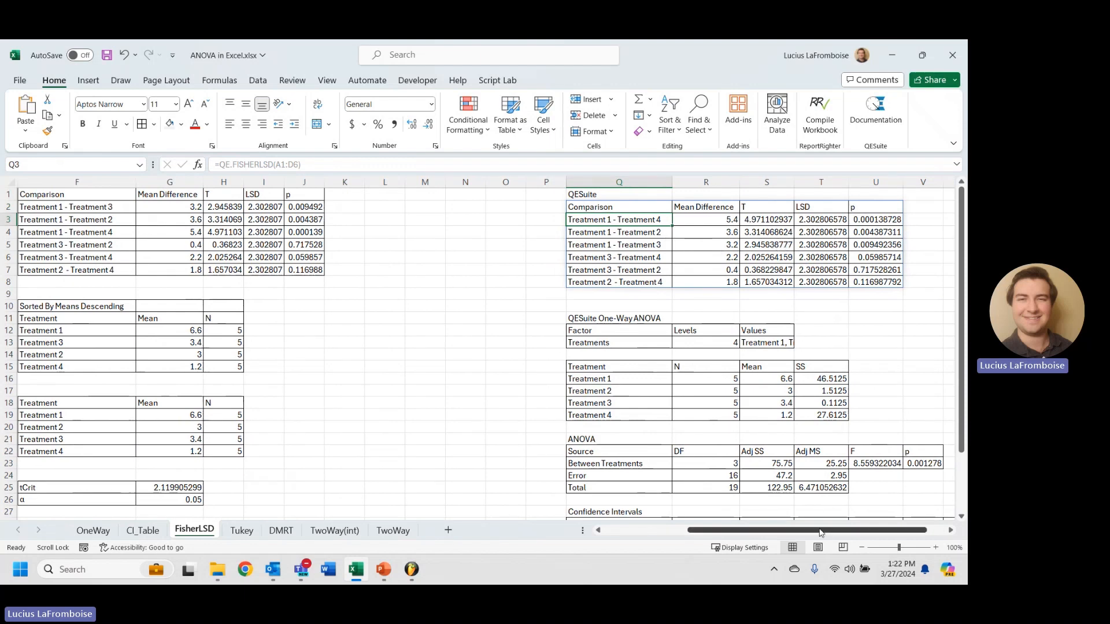
pyautogui.moveTo(822, 535); pyautogui.dragTo(784, 534)
pyautogui.click(259, 226)
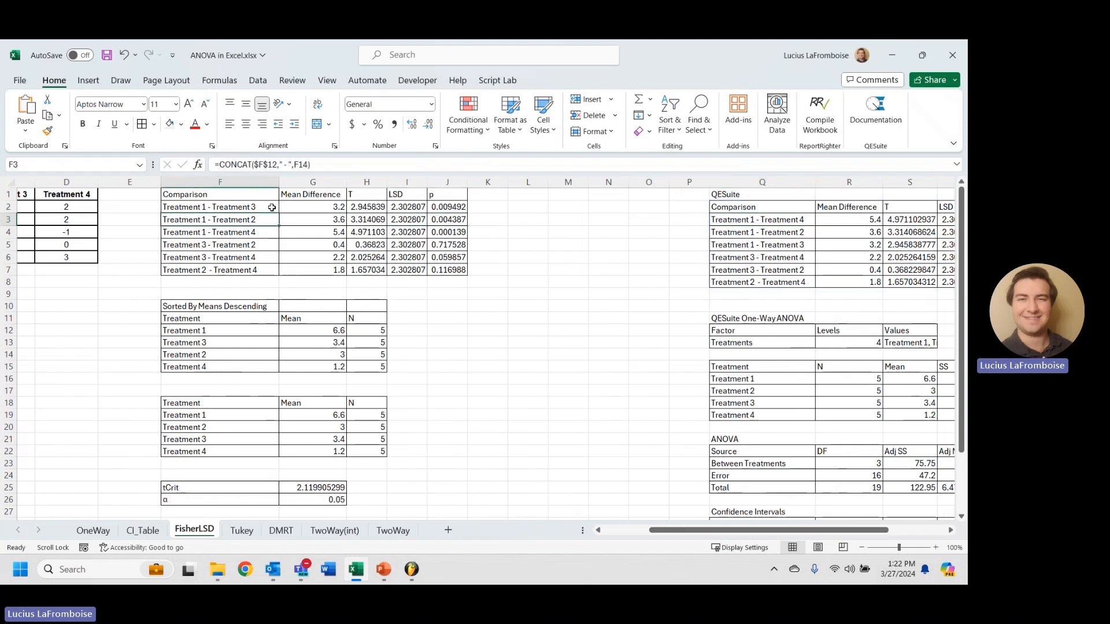
pyautogui.click(271, 207)
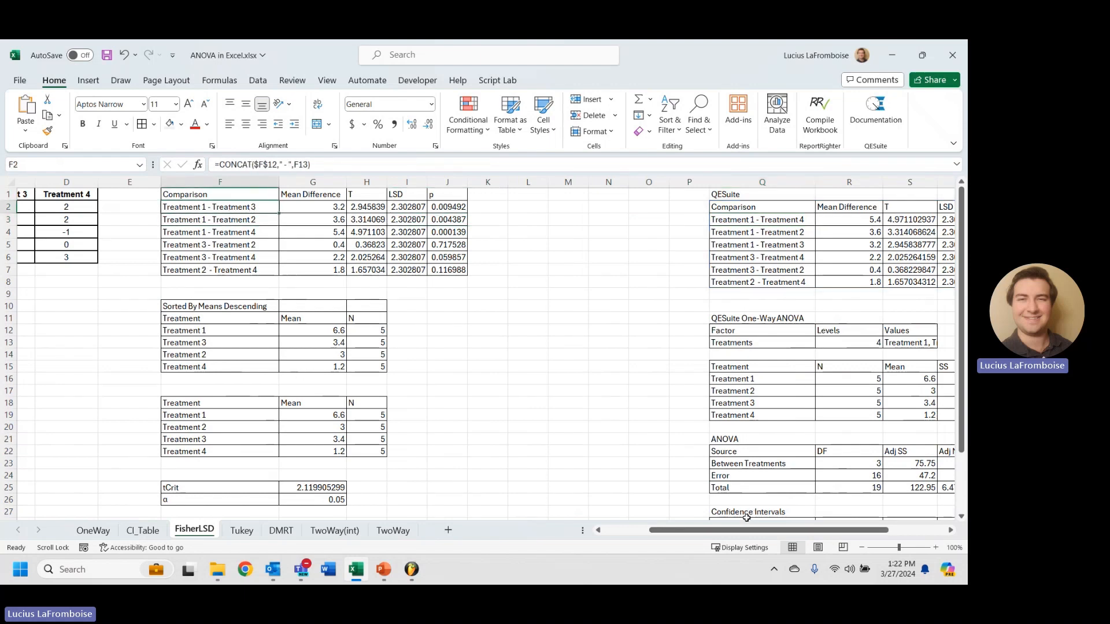
pyautogui.click(519, 299)
pyautogui.click(463, 209)
pyautogui.moveTo(462, 222); pyautogui.dragTo(469, 272)
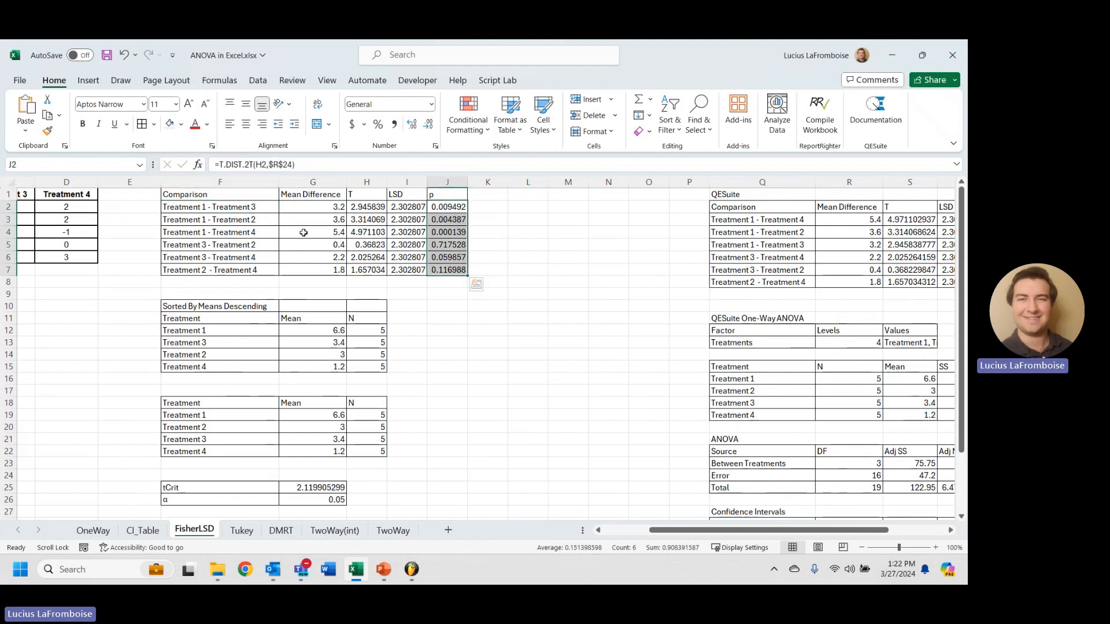
pyautogui.moveTo(213, 209); pyautogui.dragTo(457, 231)
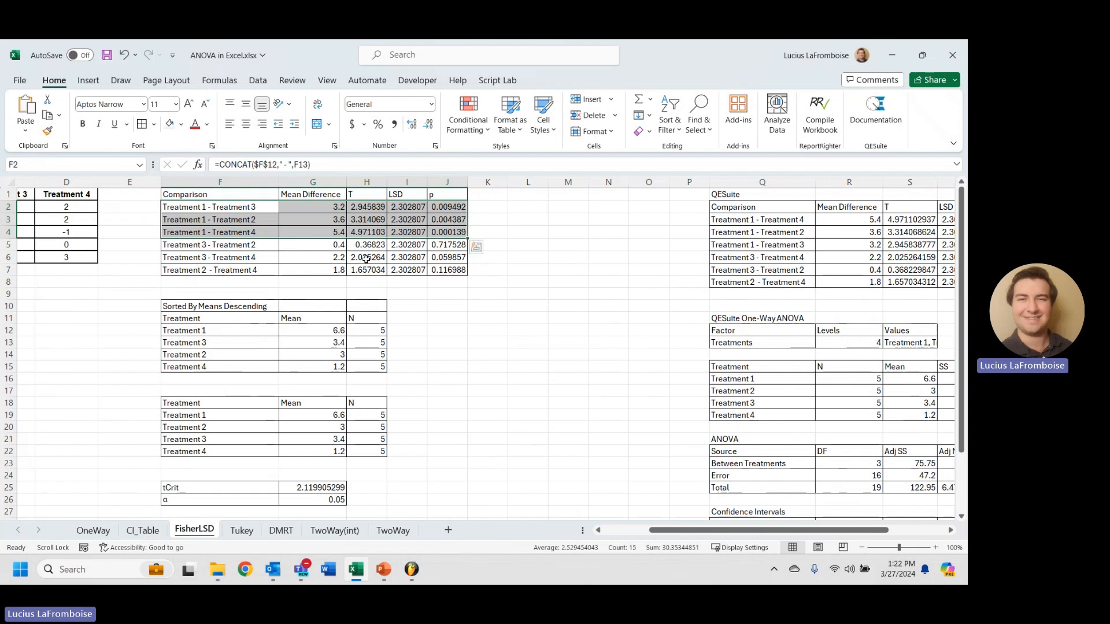
pyautogui.moveTo(539, 314); pyautogui.dragTo(522, 305)
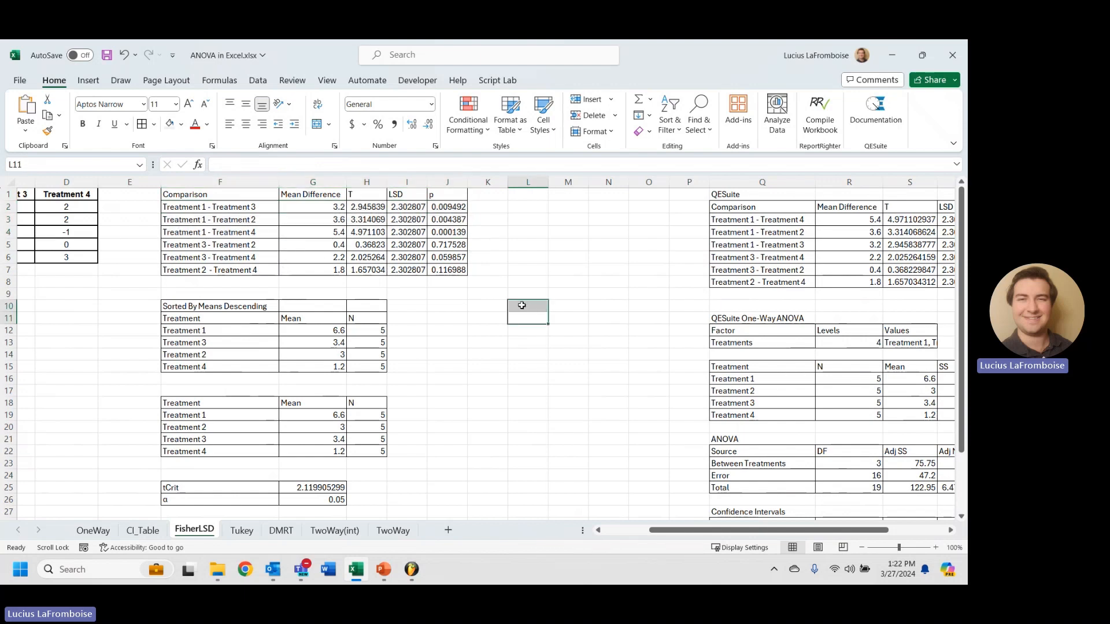